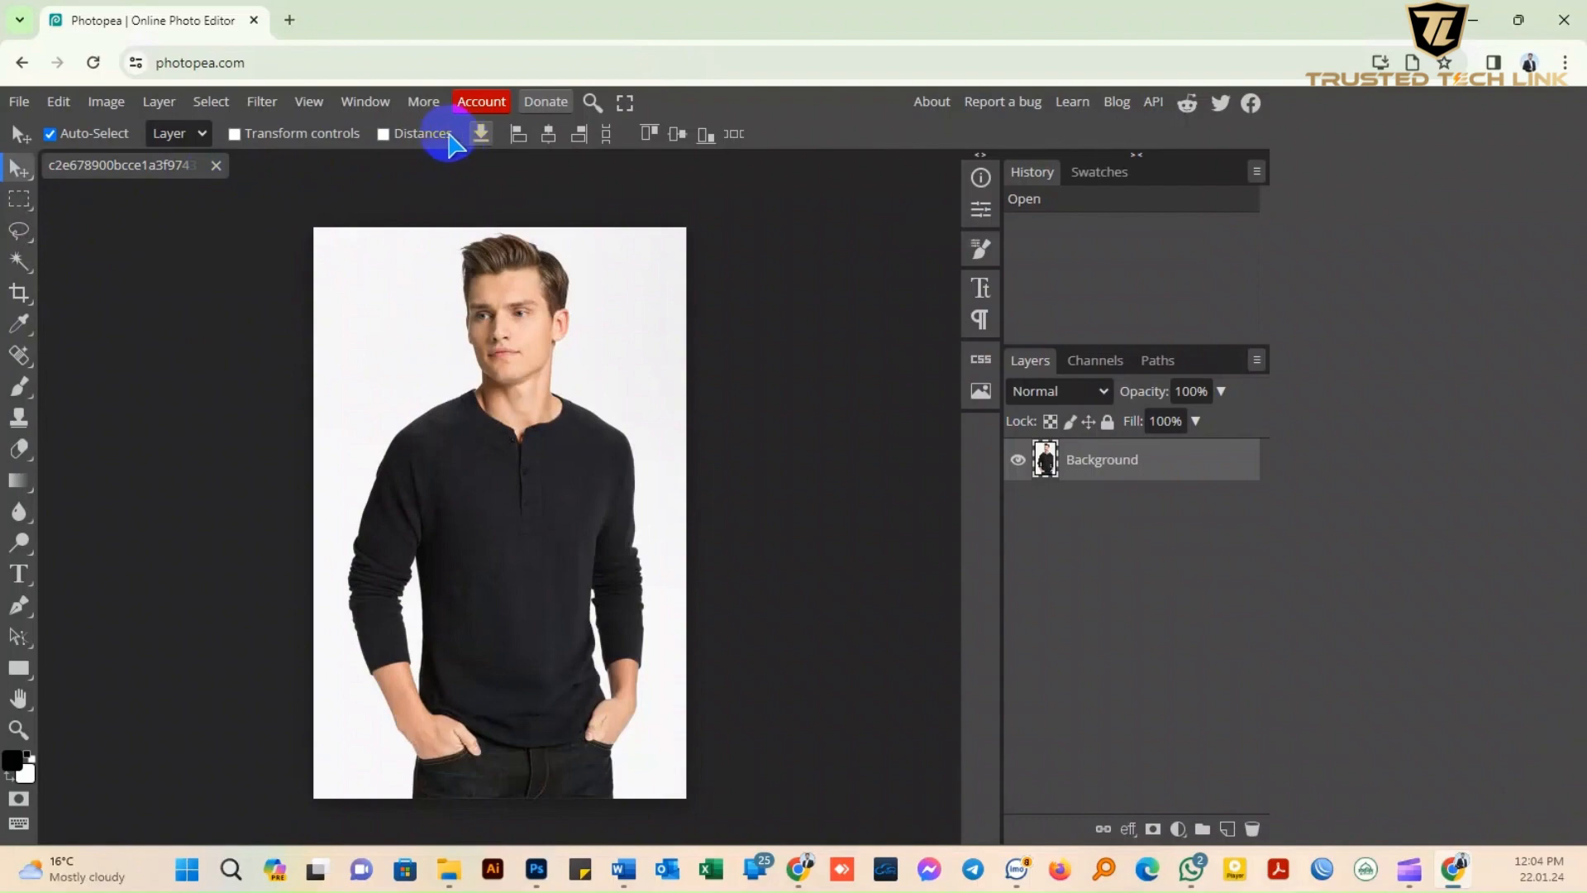
# Select the whole man, from hair to jeans, with the Quick Selection tool.
pyautogui.click(20, 261)
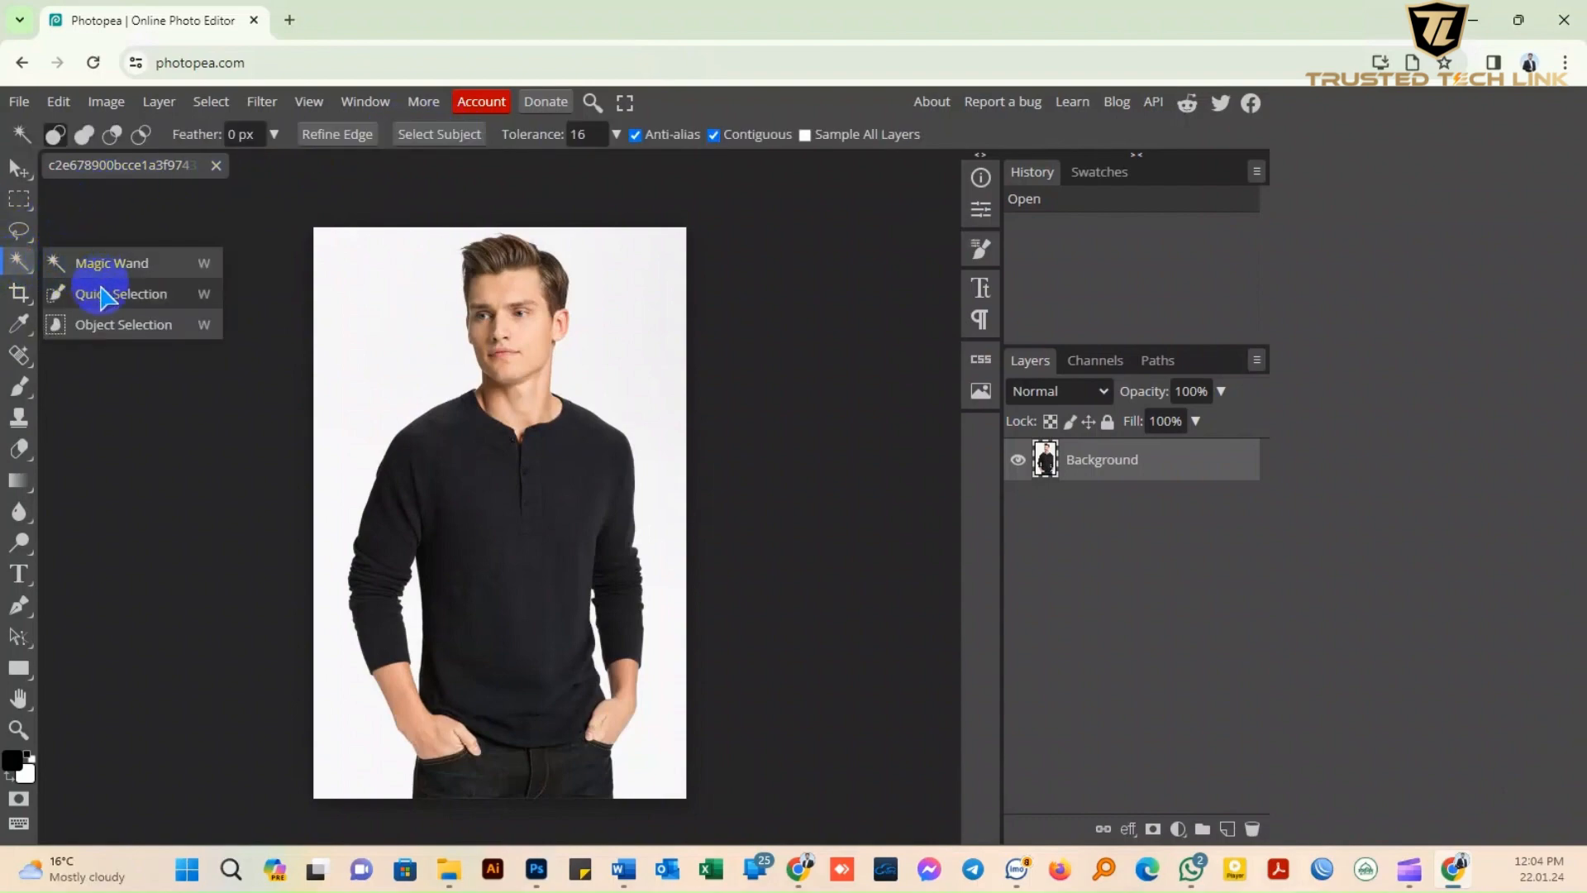
pyautogui.click(103, 324)
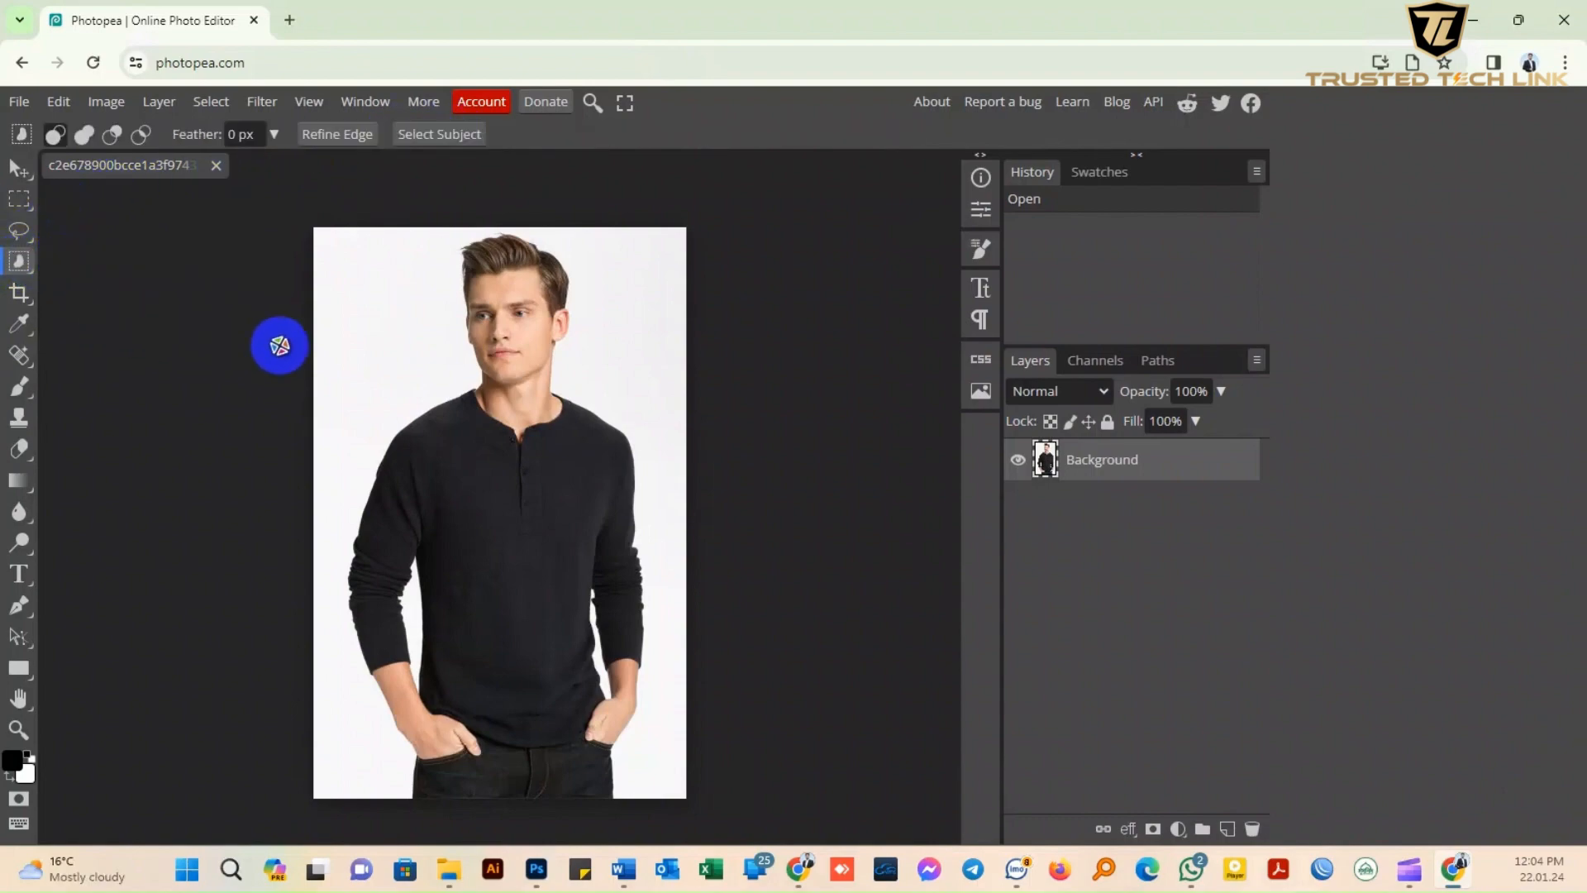
pyautogui.click(19, 261)
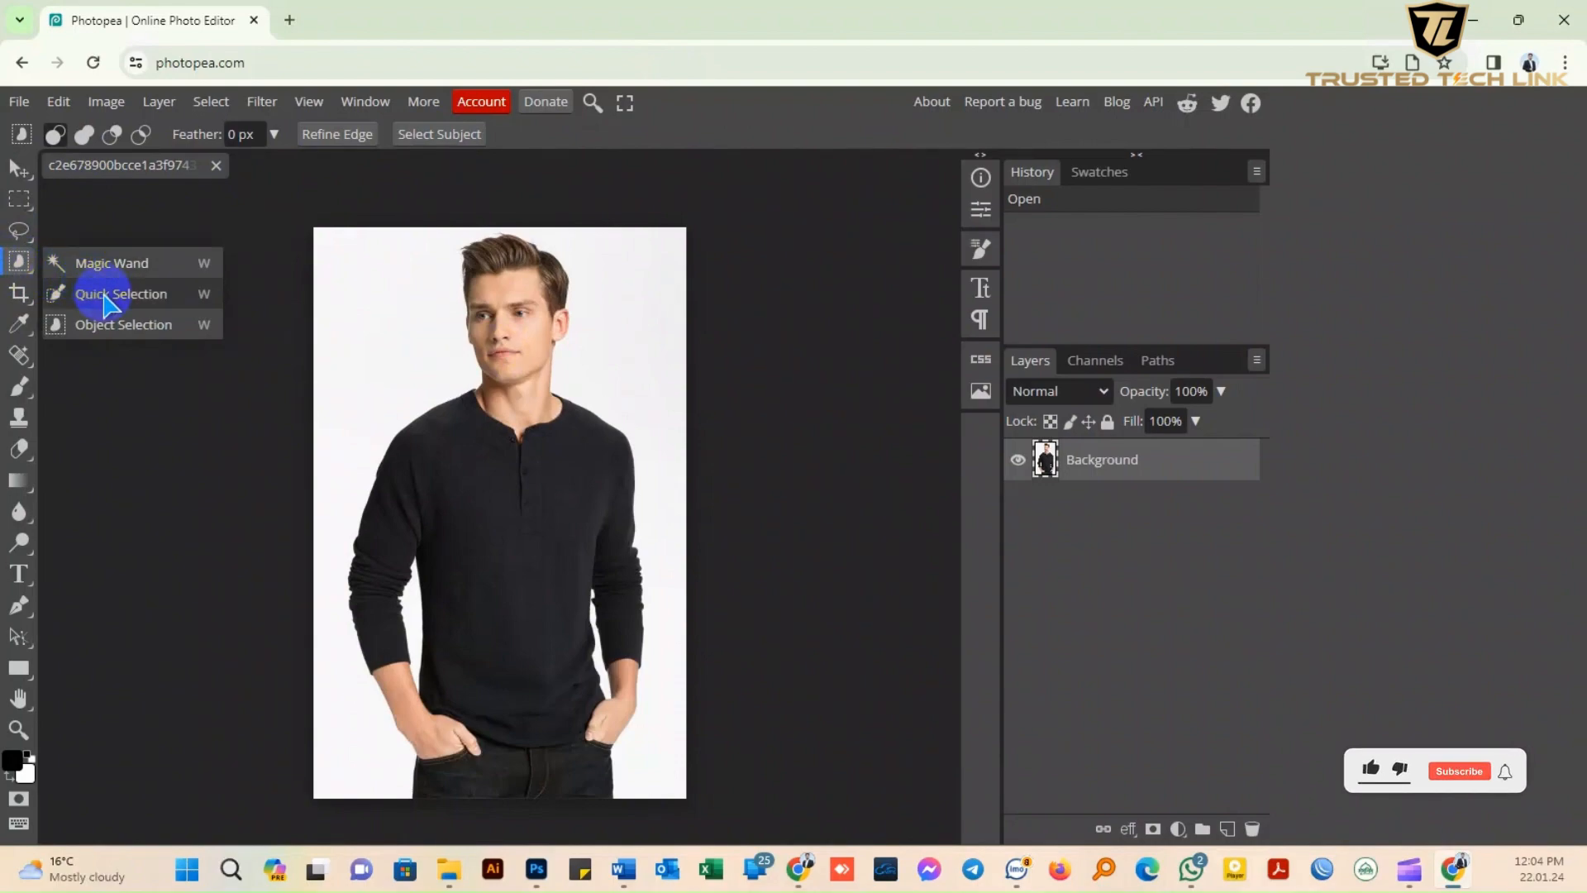
pyautogui.click(107, 298)
pyautogui.moveTo(567, 343); pyautogui.dragTo(516, 296)
pyautogui.moveTo(511, 355)
pyautogui.mouseDown()
pyautogui.moveTo(550, 624)
pyautogui.moveTo(542, 683)
pyautogui.moveTo(425, 743)
pyautogui.moveTo(524, 755)
pyautogui.moveTo(641, 648)
pyautogui.moveTo(606, 529)
pyautogui.mouseUp()
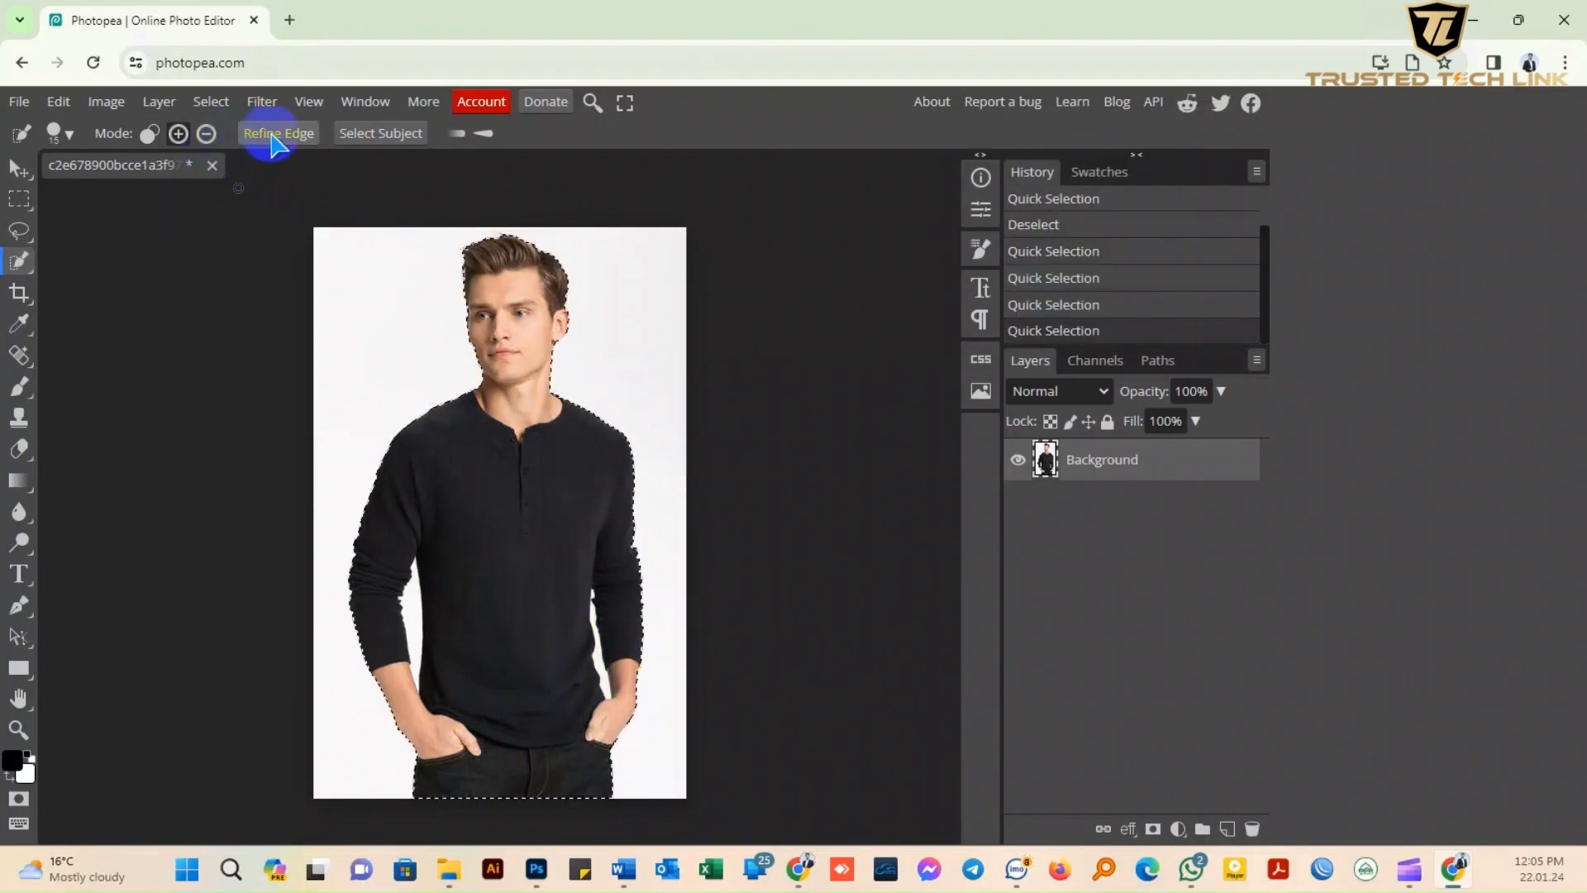
# Refine the selection edge, masking out the gaps between the arms and torso, and output the cutout as a new layer.
pyautogui.click(277, 135)
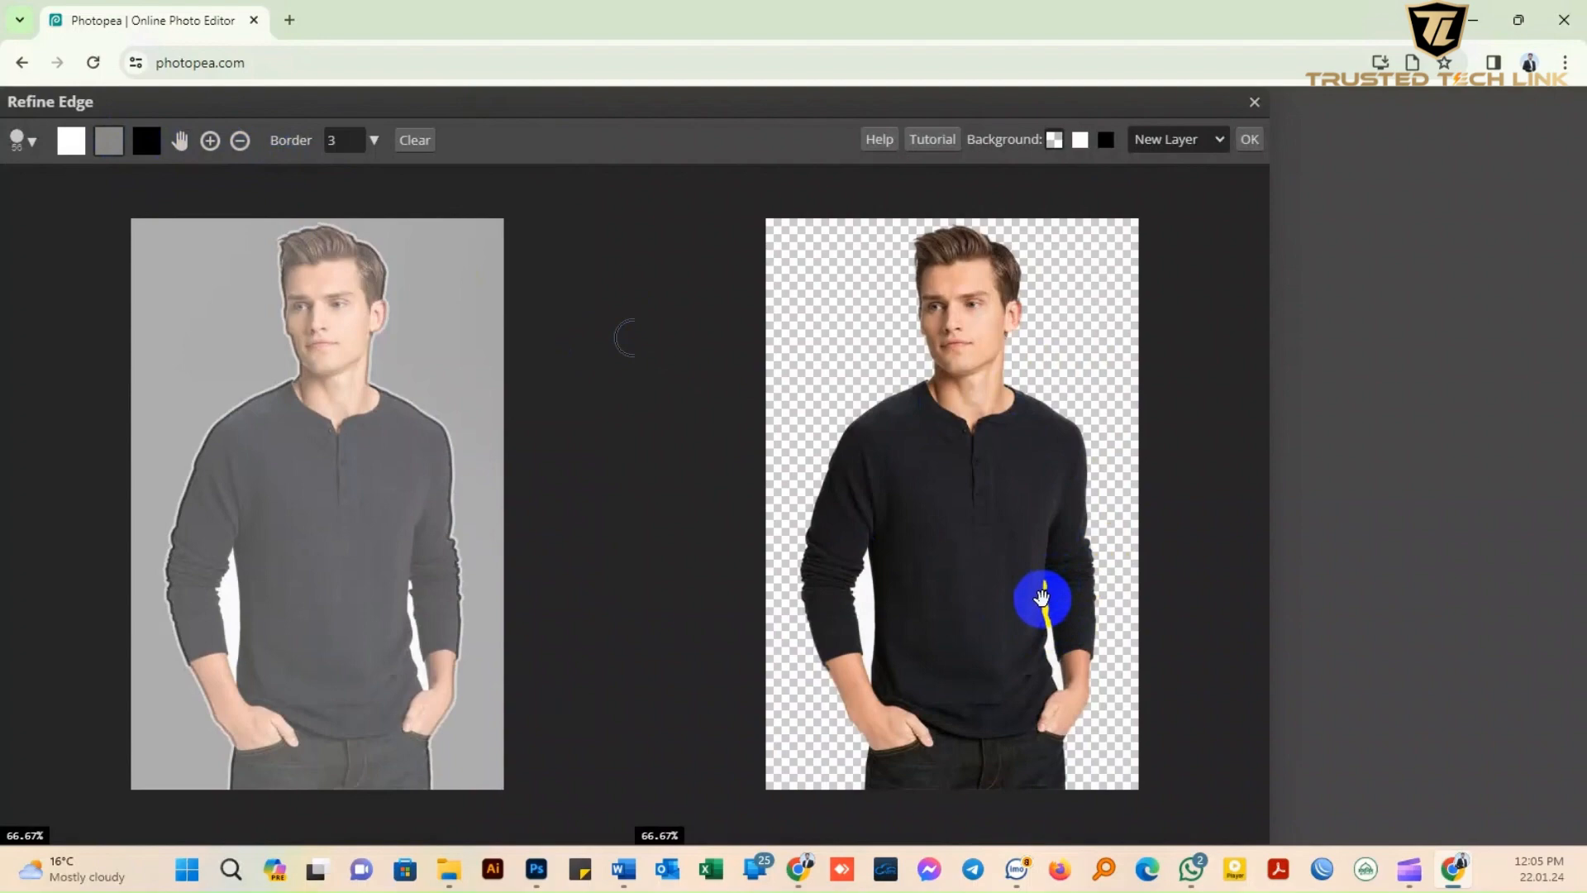
pyautogui.moveTo(1042, 597); pyautogui.dragTo(1044, 584)
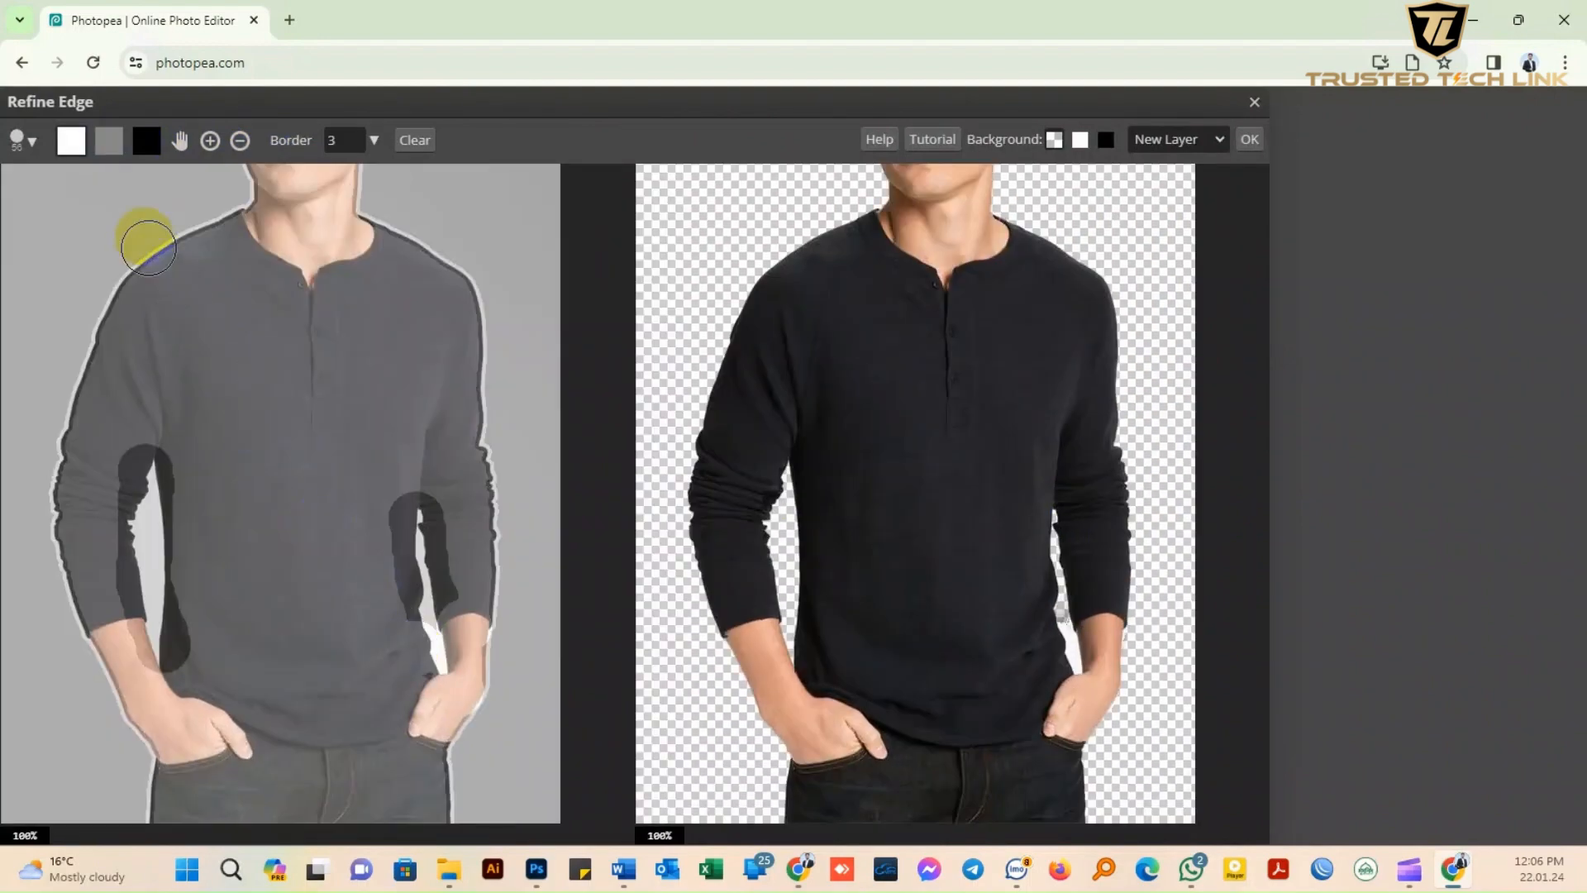
pyautogui.click(109, 141)
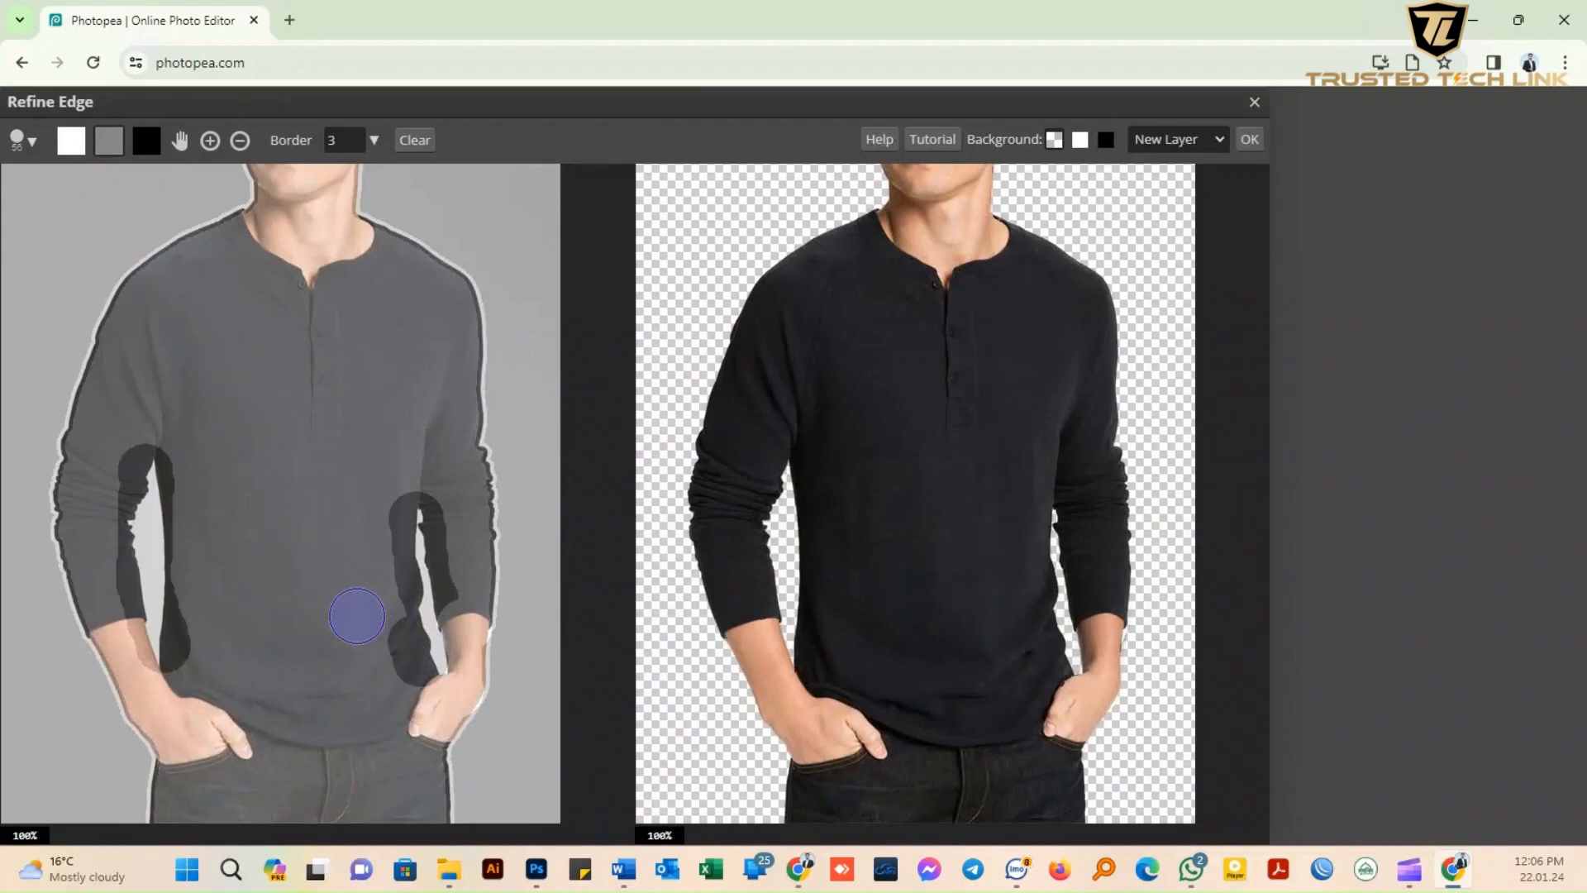
pyautogui.click(1250, 141)
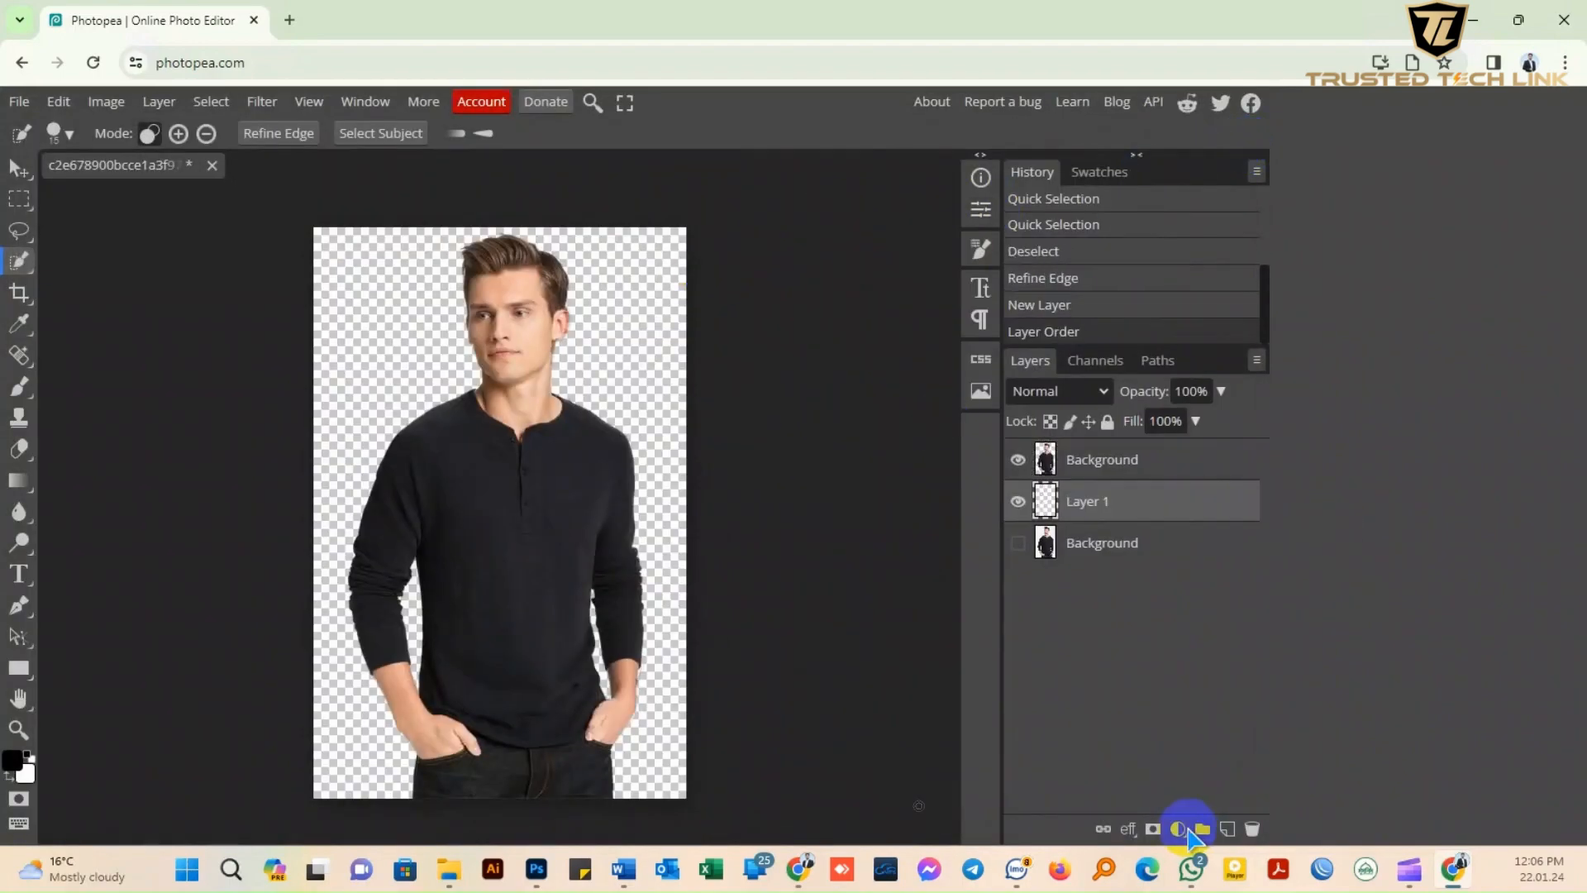
# Turn Layer 1 behind the man into a gradient fill and set its black colour stop to light pink.
pyautogui.click(1180, 829)
pyautogui.click(1162, 213)
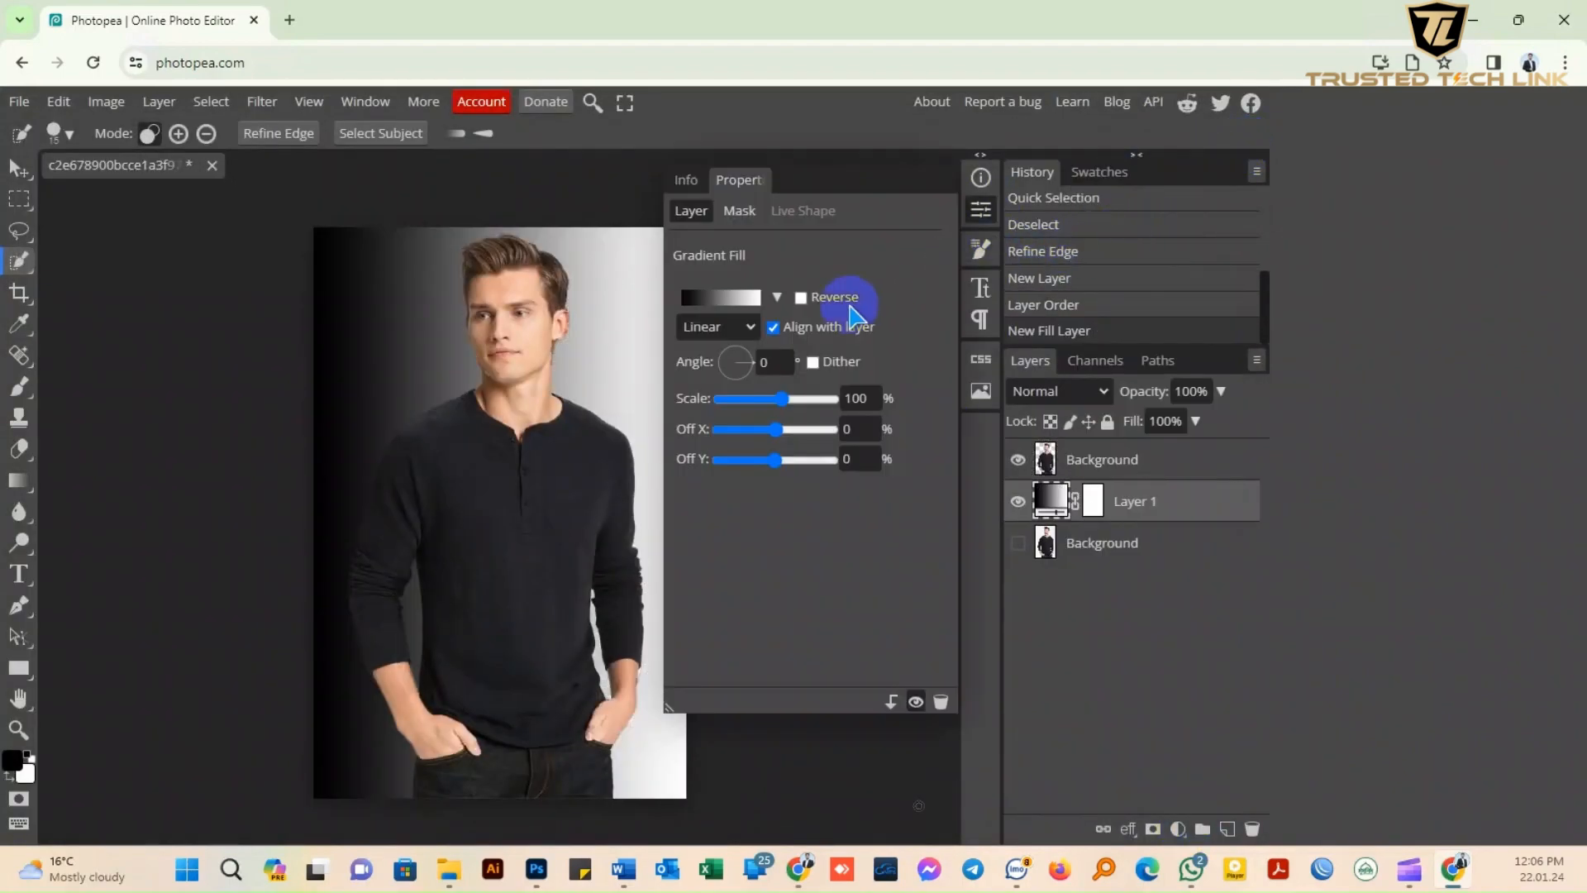
pyautogui.click(711, 300)
pyautogui.click(177, 503)
pyautogui.click(331, 585)
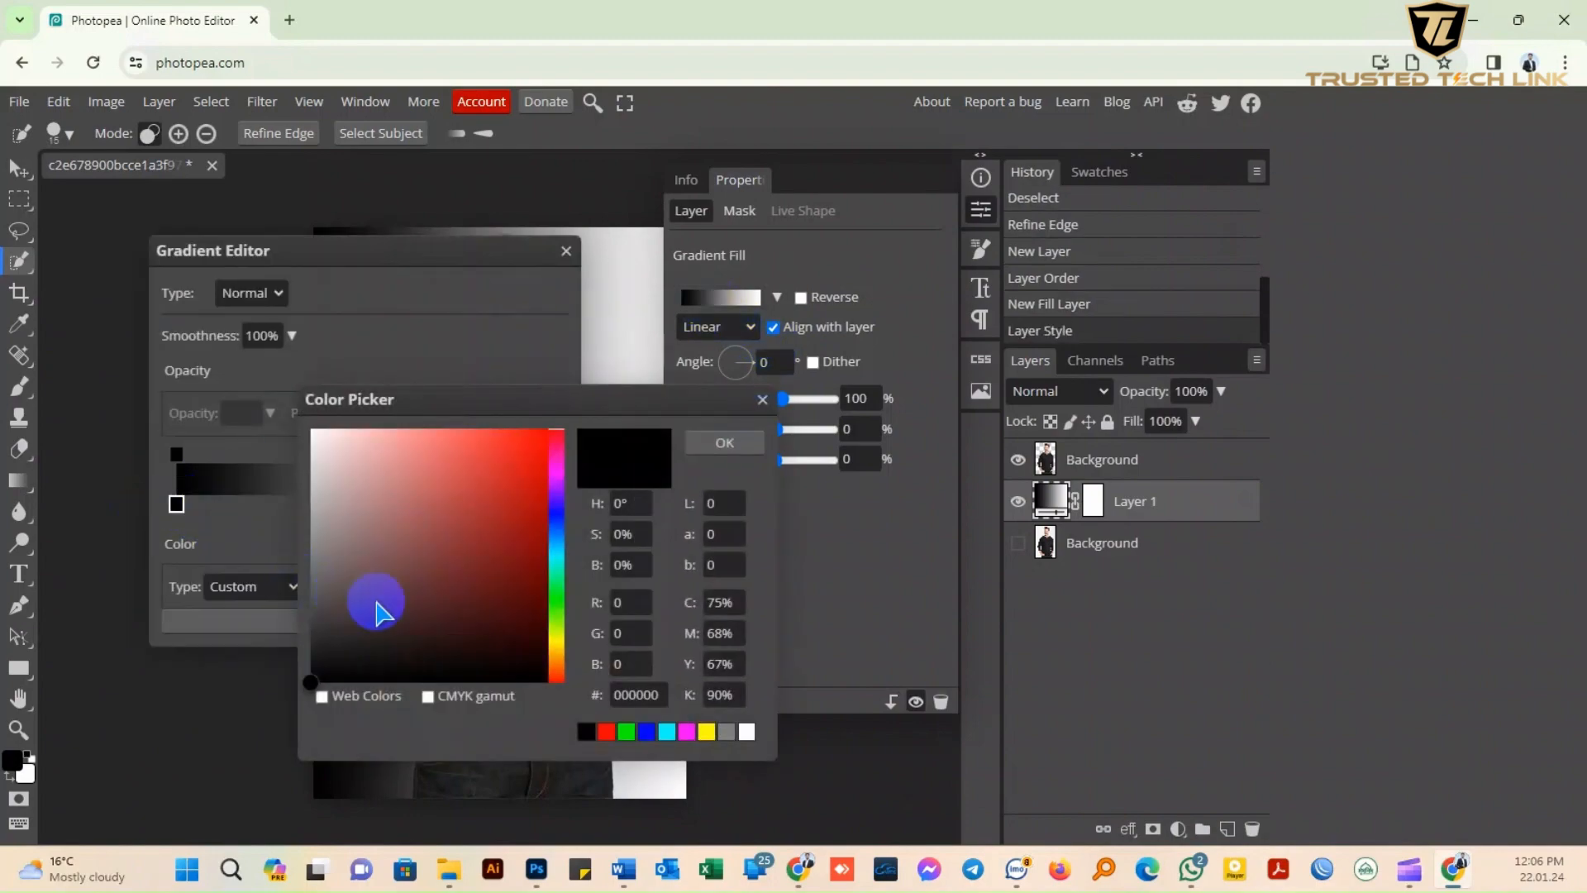
pyautogui.click(376, 436)
pyautogui.click(721, 443)
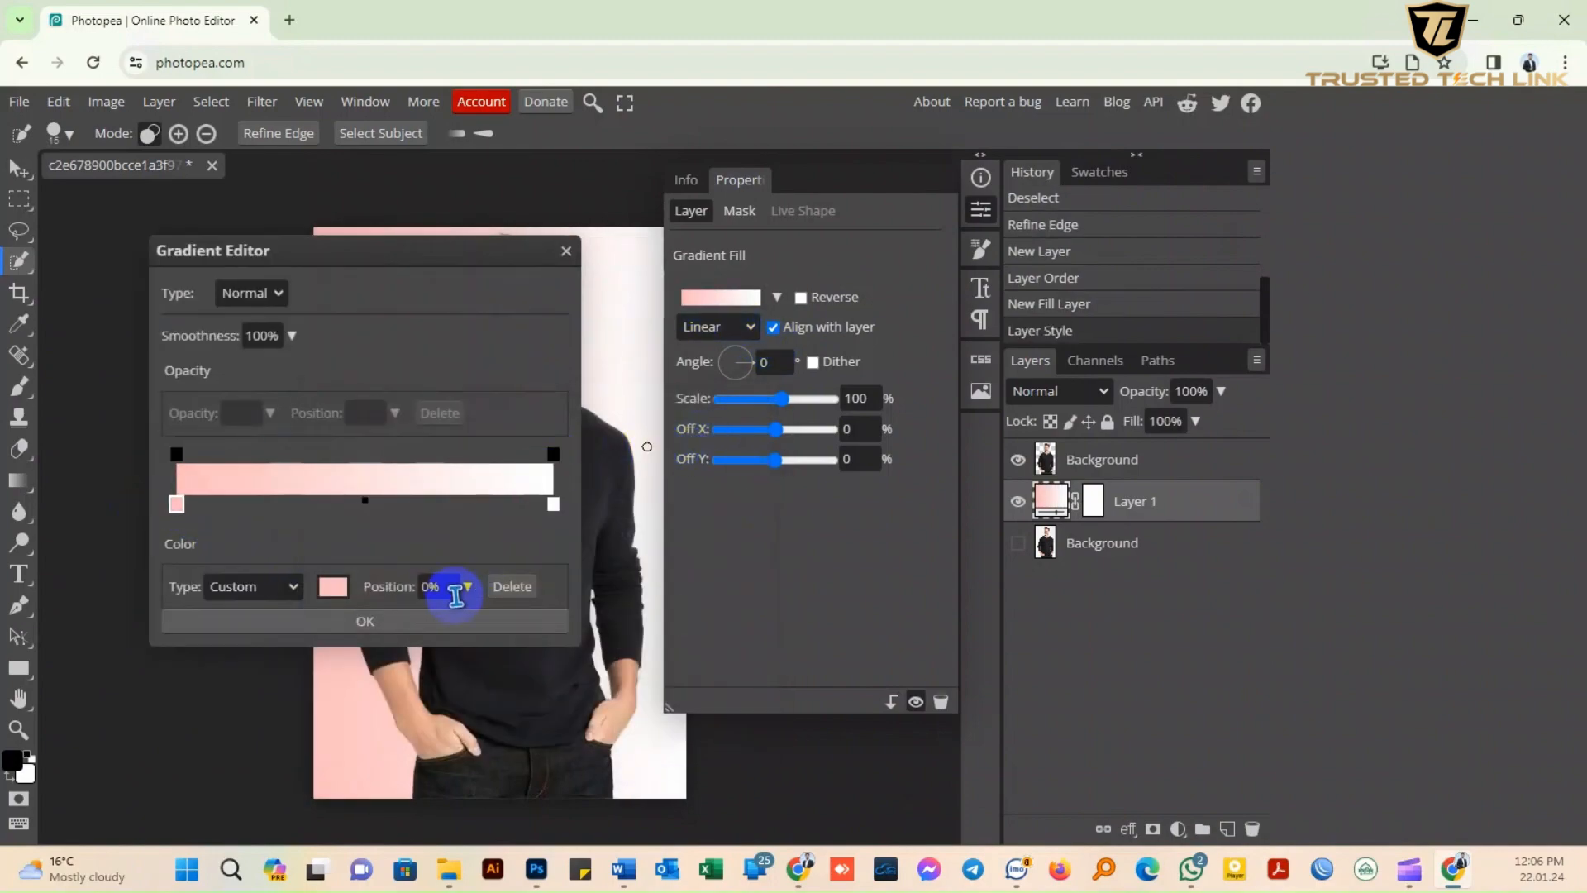
pyautogui.click(480, 619)
# Set the pink gradient fill's style to Radial and its scale to 239%.
pyautogui.click(715, 326)
pyautogui.click(716, 367)
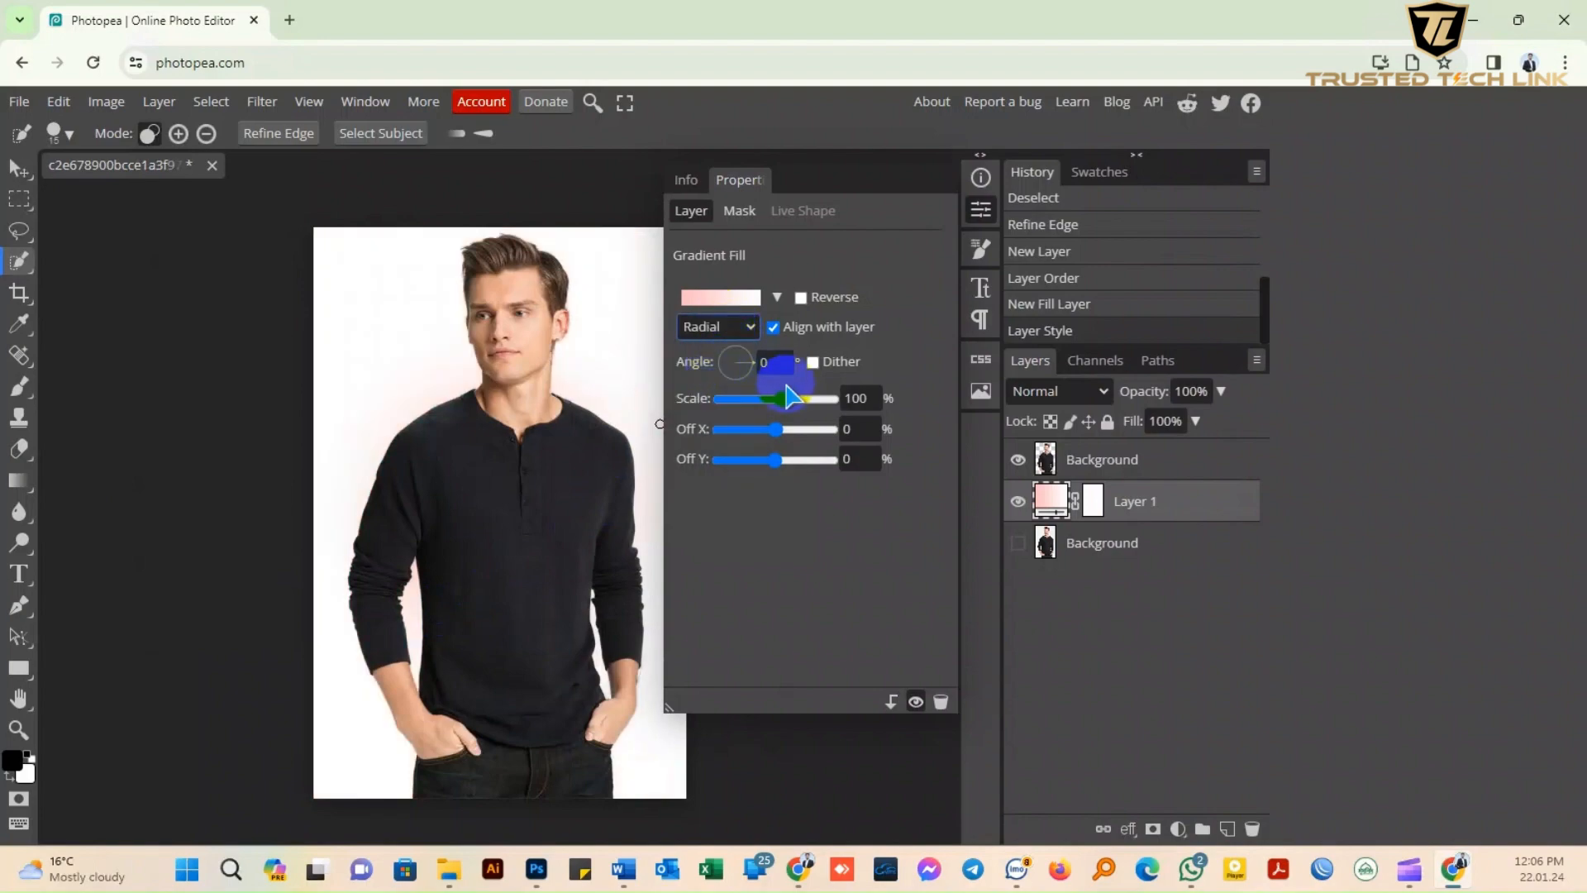
pyautogui.moveTo(781, 398); pyautogui.dragTo(814, 407)
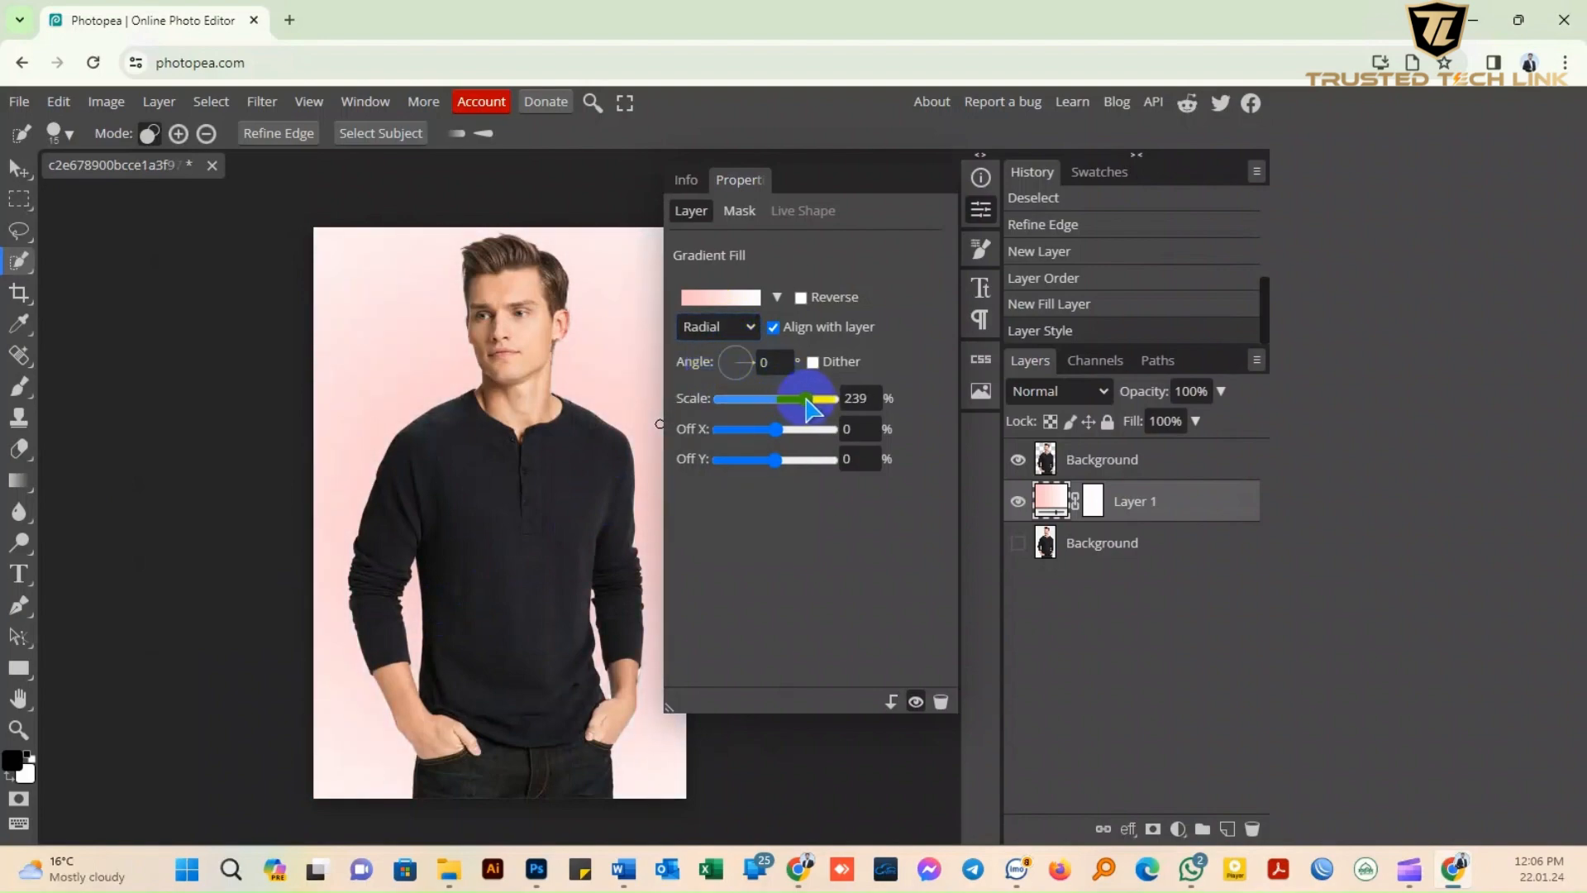
pyautogui.click(980, 210)
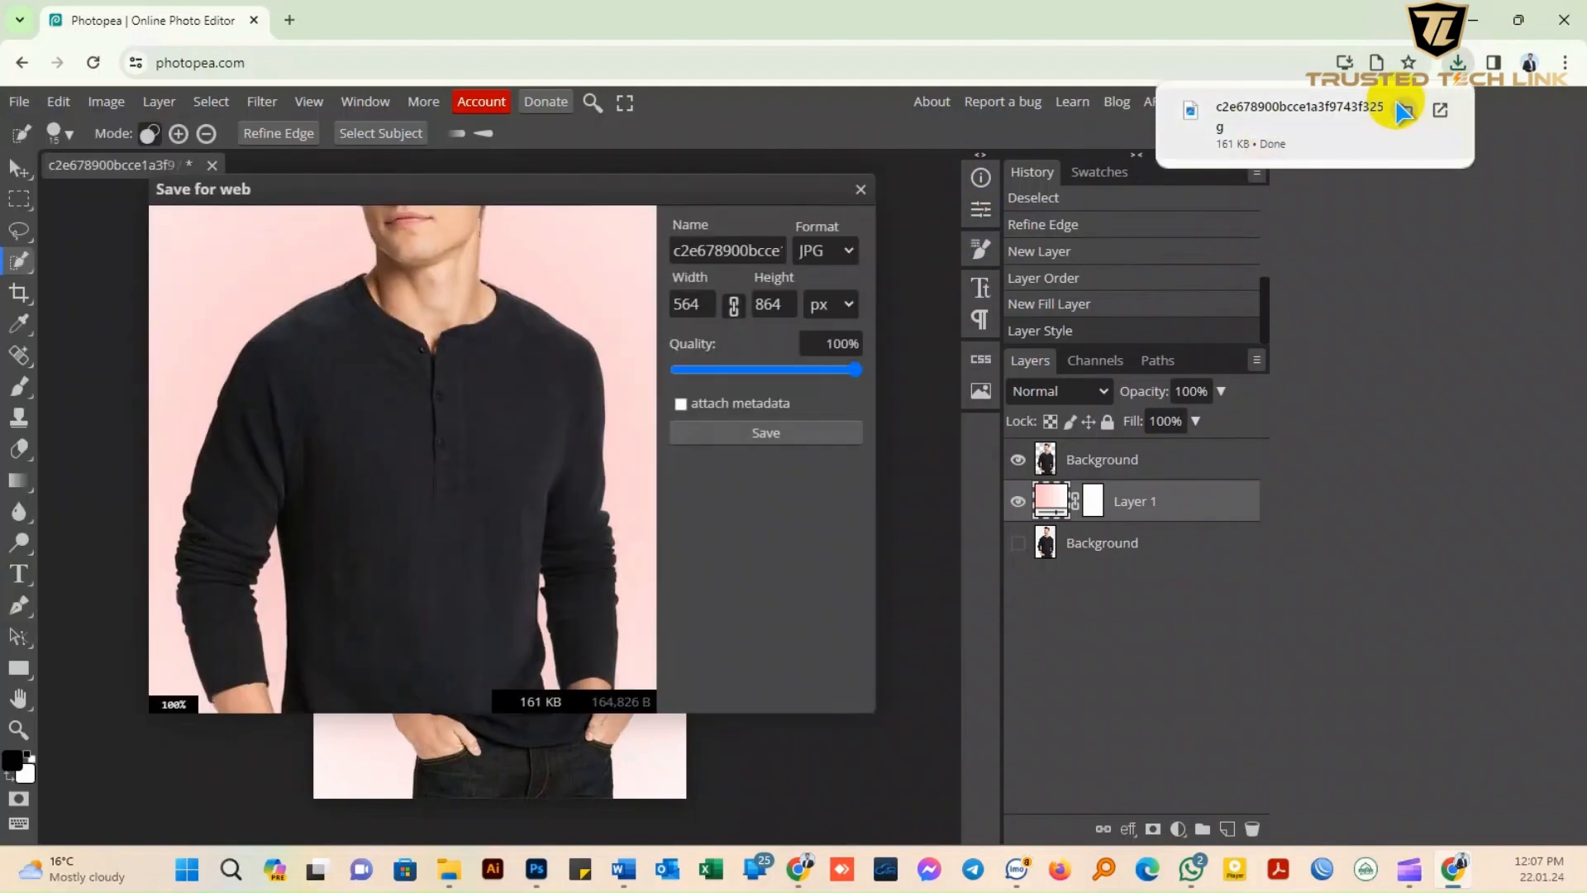
# Open the exported JPG from the recent downloads to check the finished portrait.
pyautogui.click(1446, 125)
pyautogui.click(1458, 63)
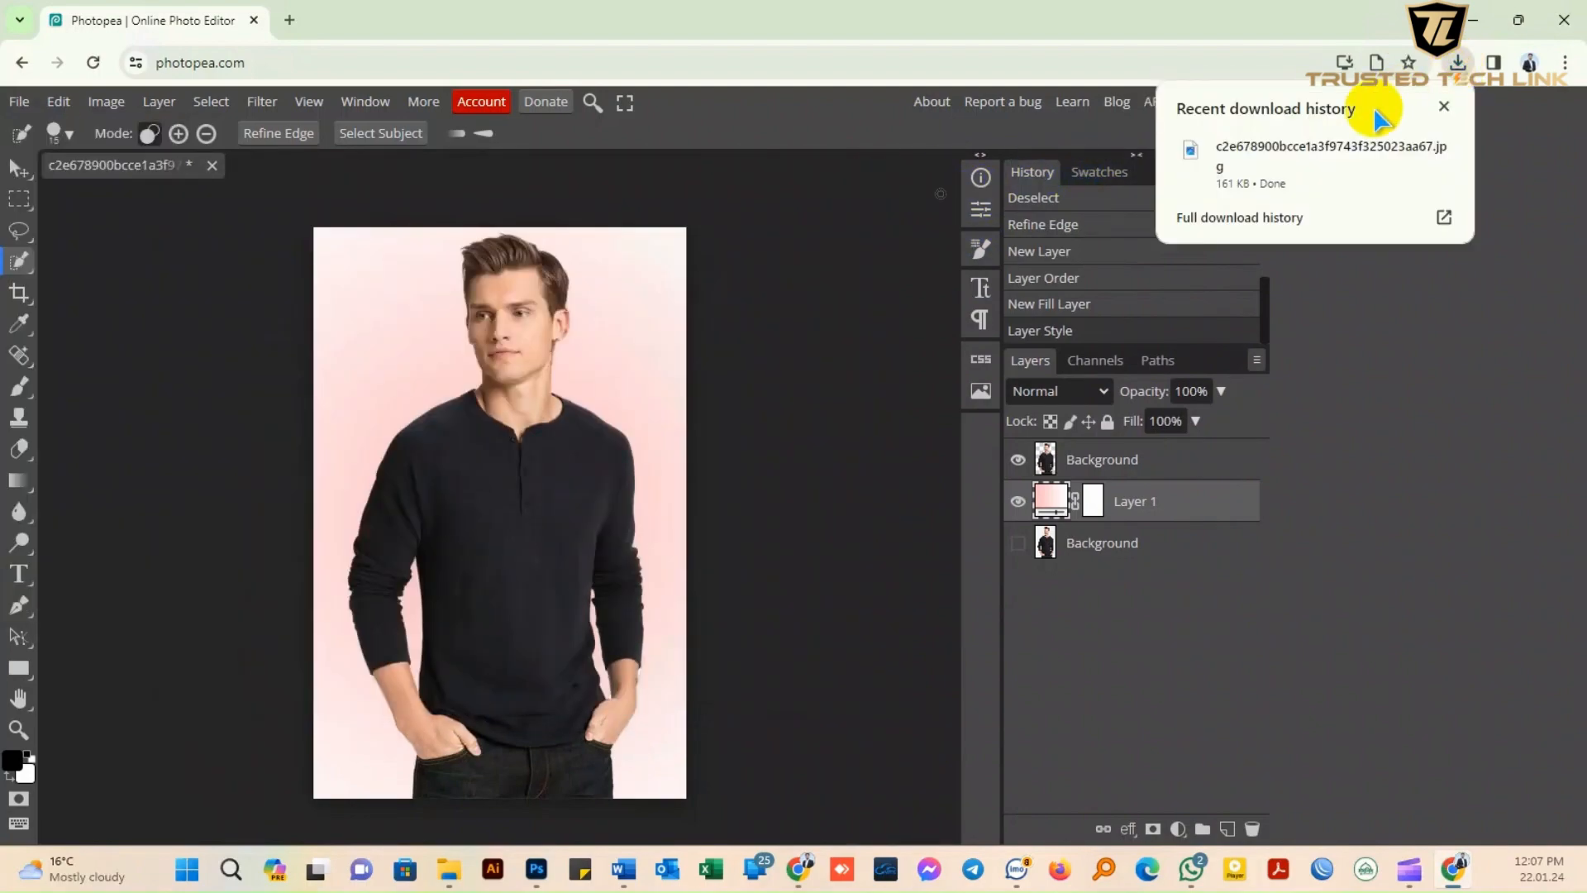
pyautogui.click(1305, 152)
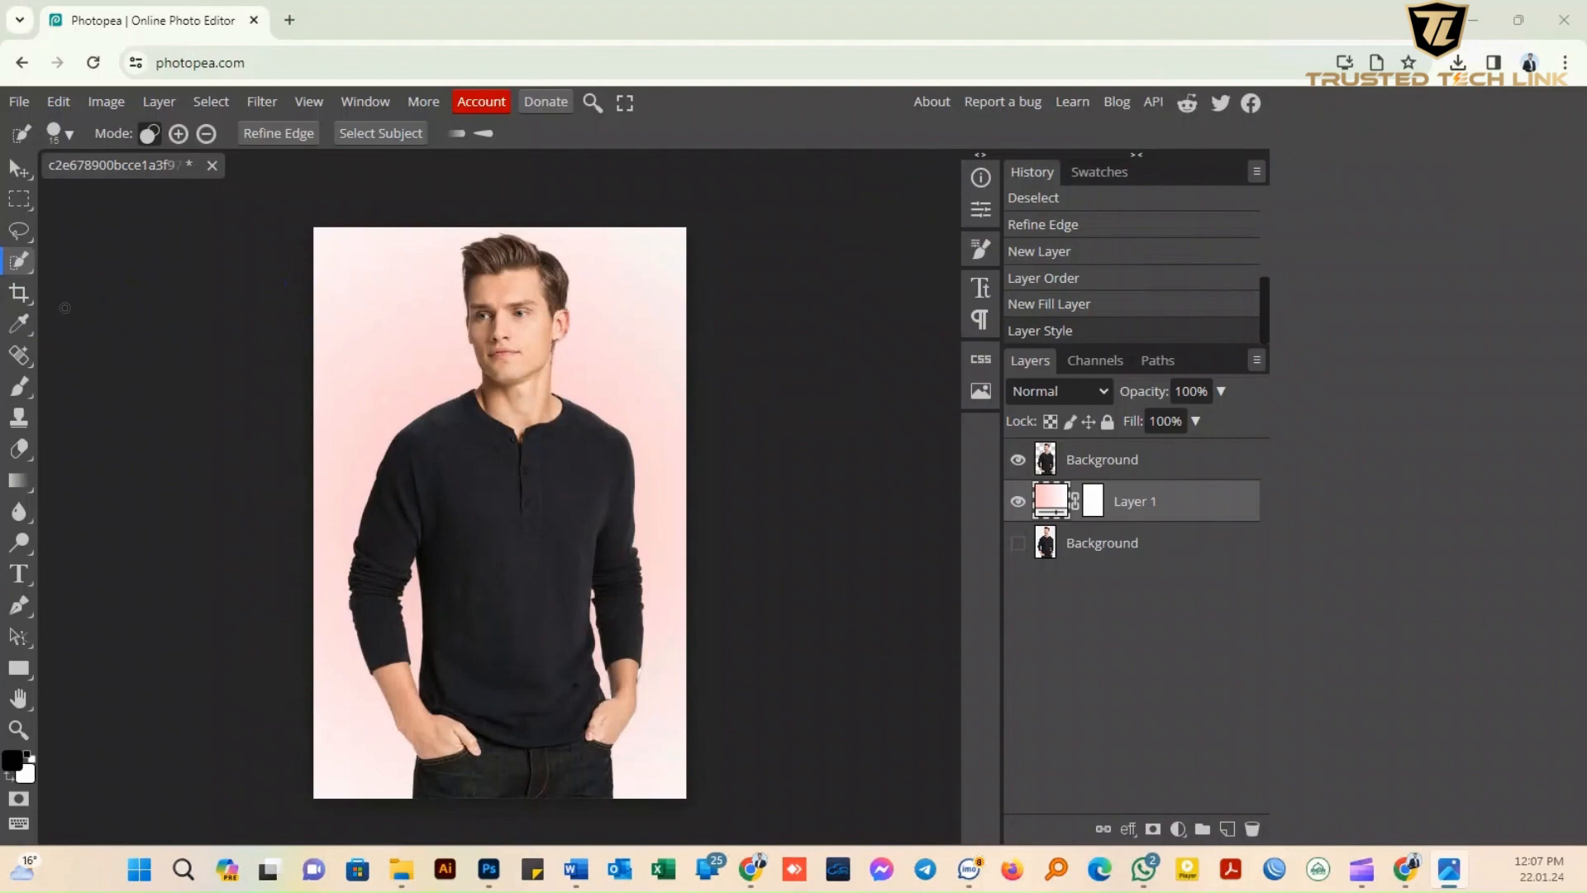
pyautogui.moveTo(334, 200); pyautogui.dragTo(723, 214)
pyautogui.click(950, 206)
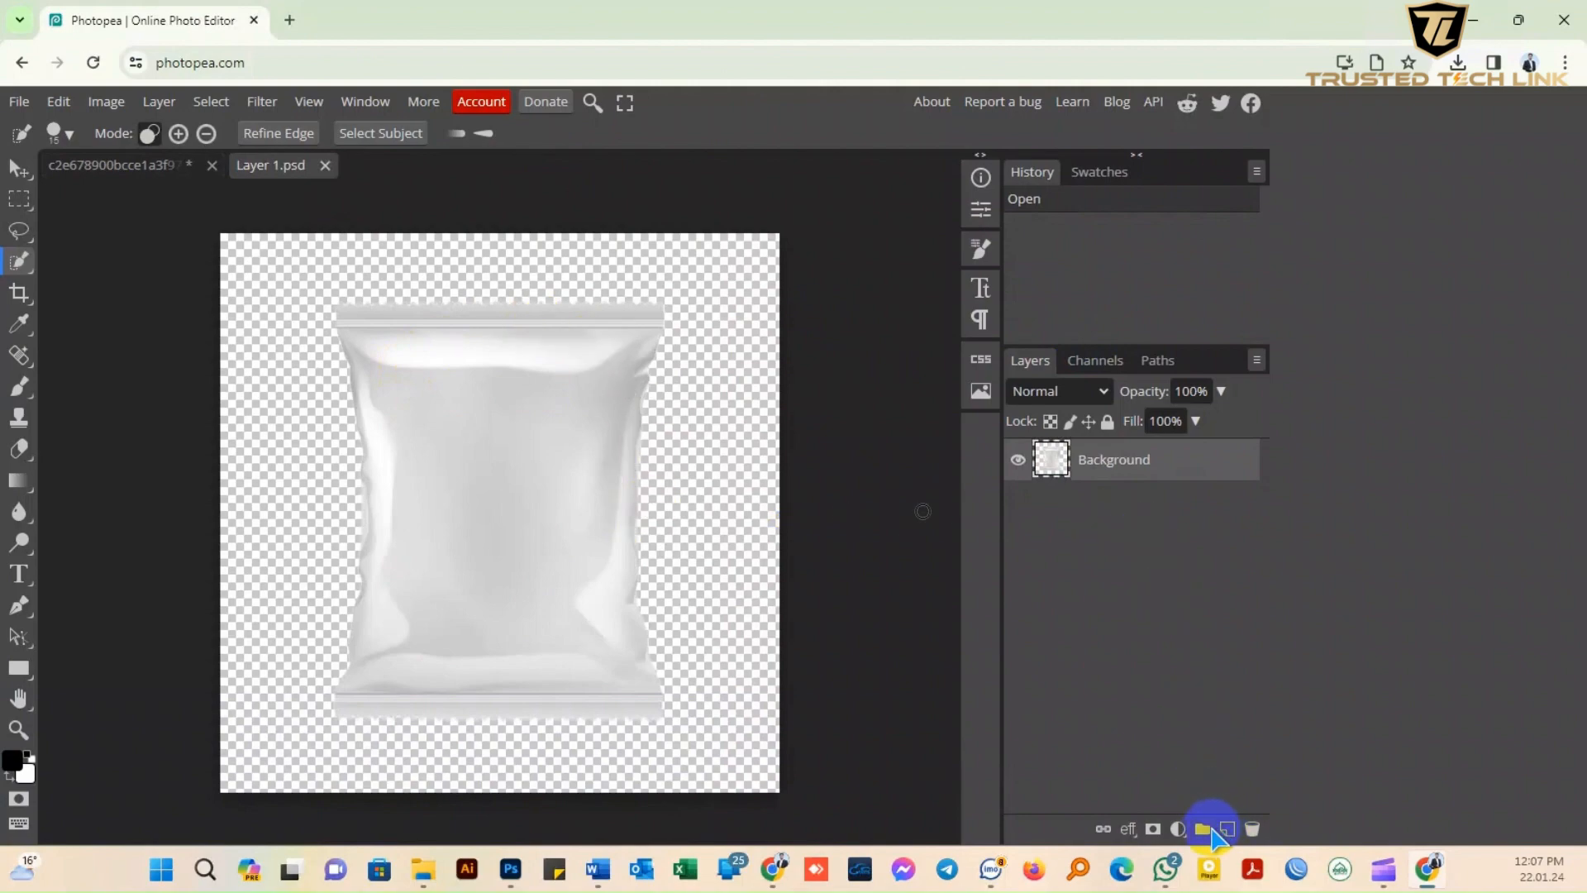
# Add a new layer beneath the blank pouch and turn it into a gradient fill.
pyautogui.click(1227, 829)
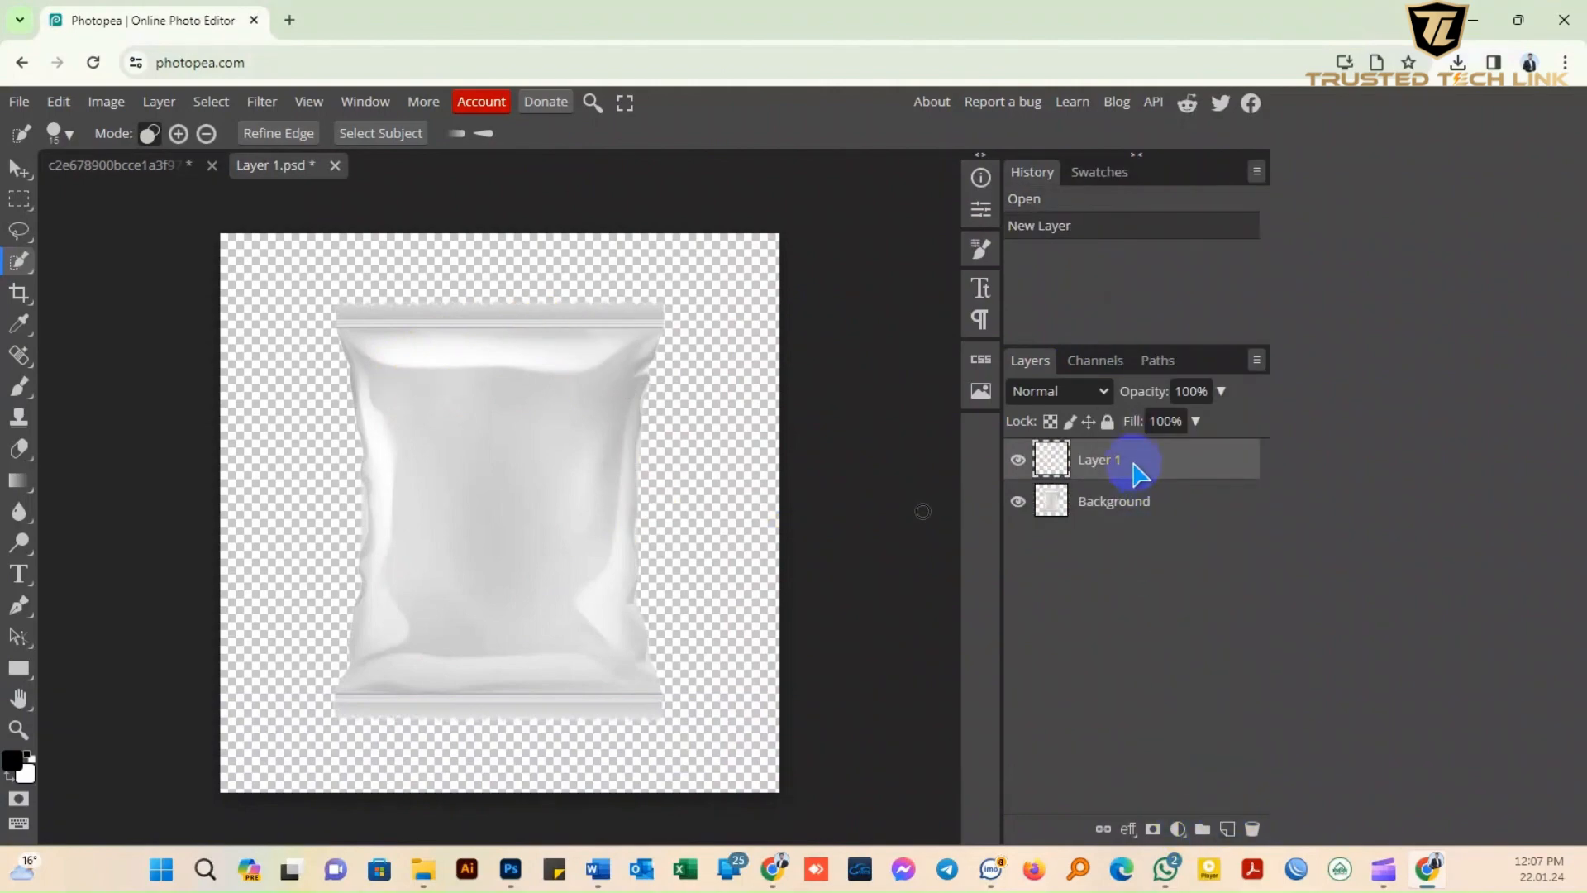
pyautogui.moveTo(1135, 471); pyautogui.dragTo(1187, 705)
pyautogui.click(1178, 829)
pyautogui.click(1158, 120)
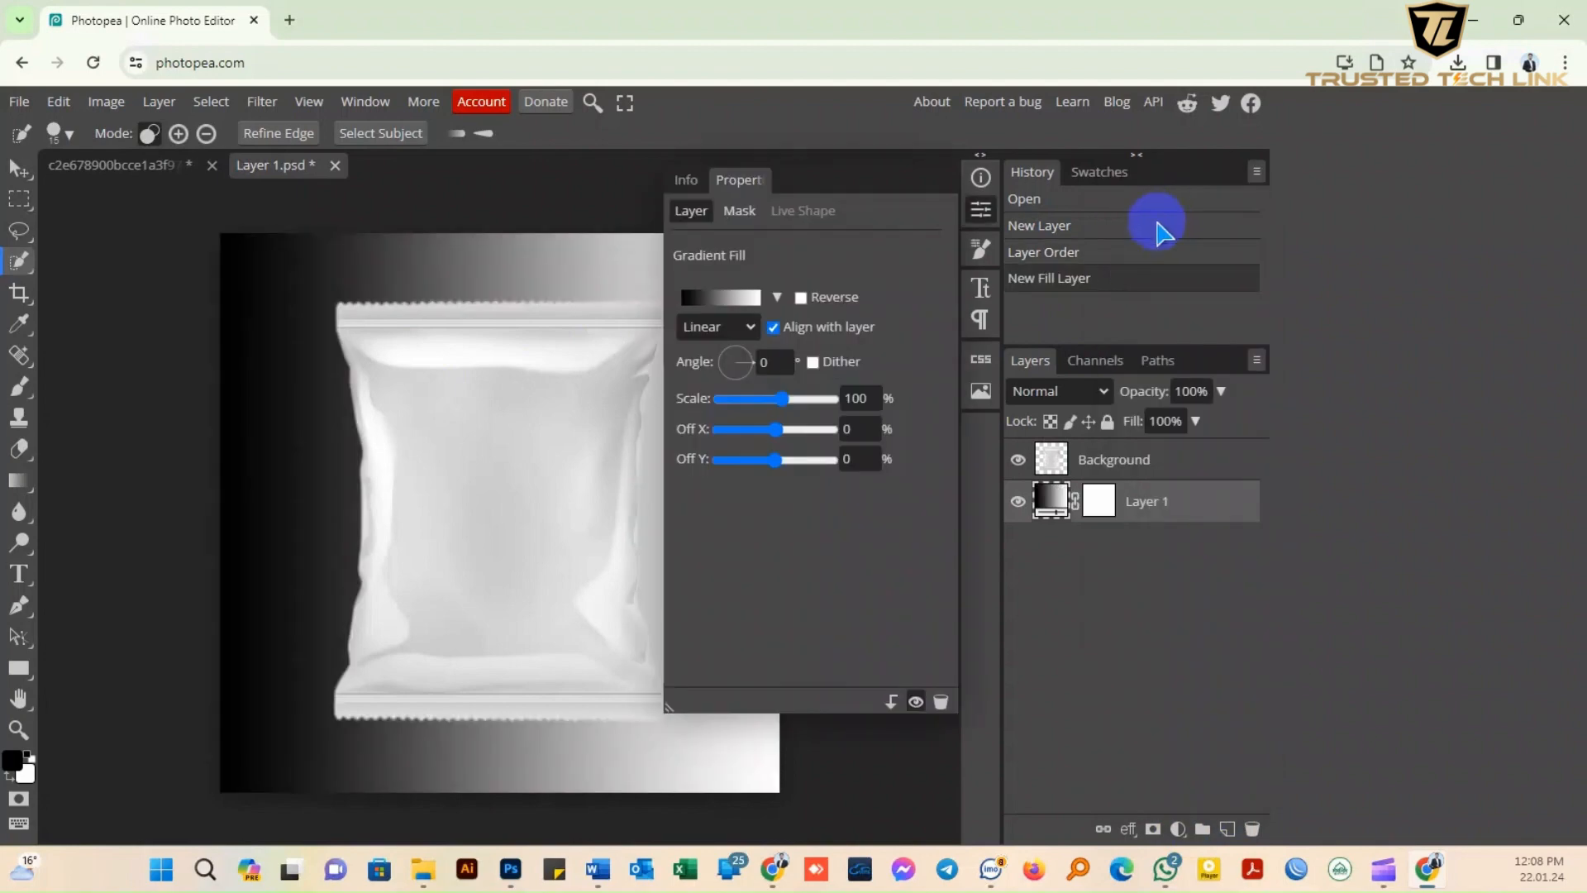
# Set the black colour stop of the pouch background's gradient to dark blue 00103c.
pyautogui.click(746, 308)
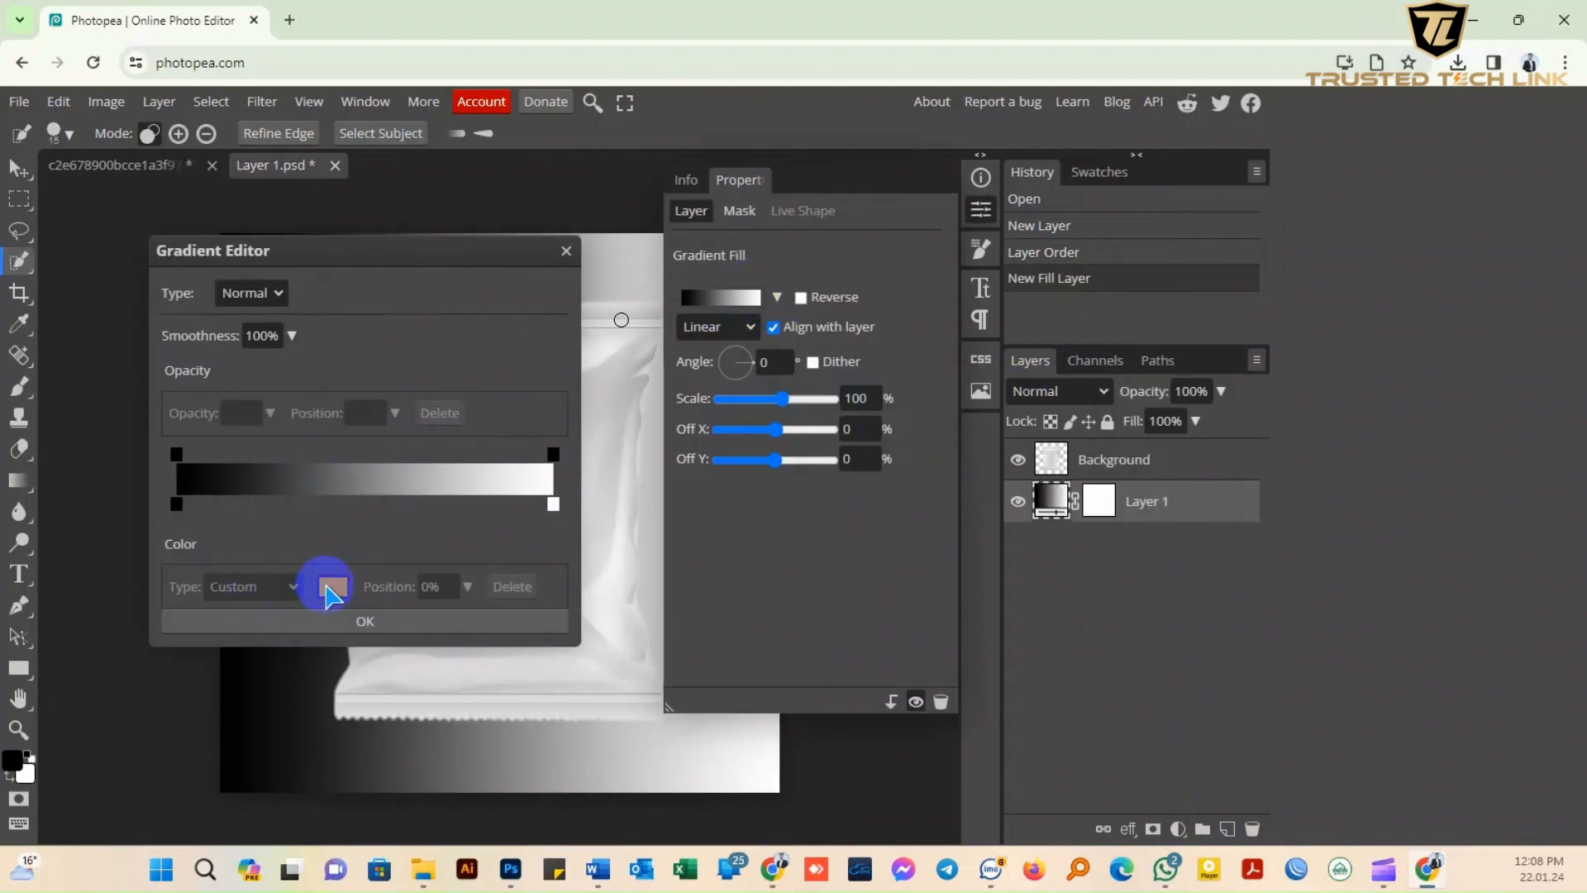
pyautogui.click(177, 505)
pyautogui.click(333, 586)
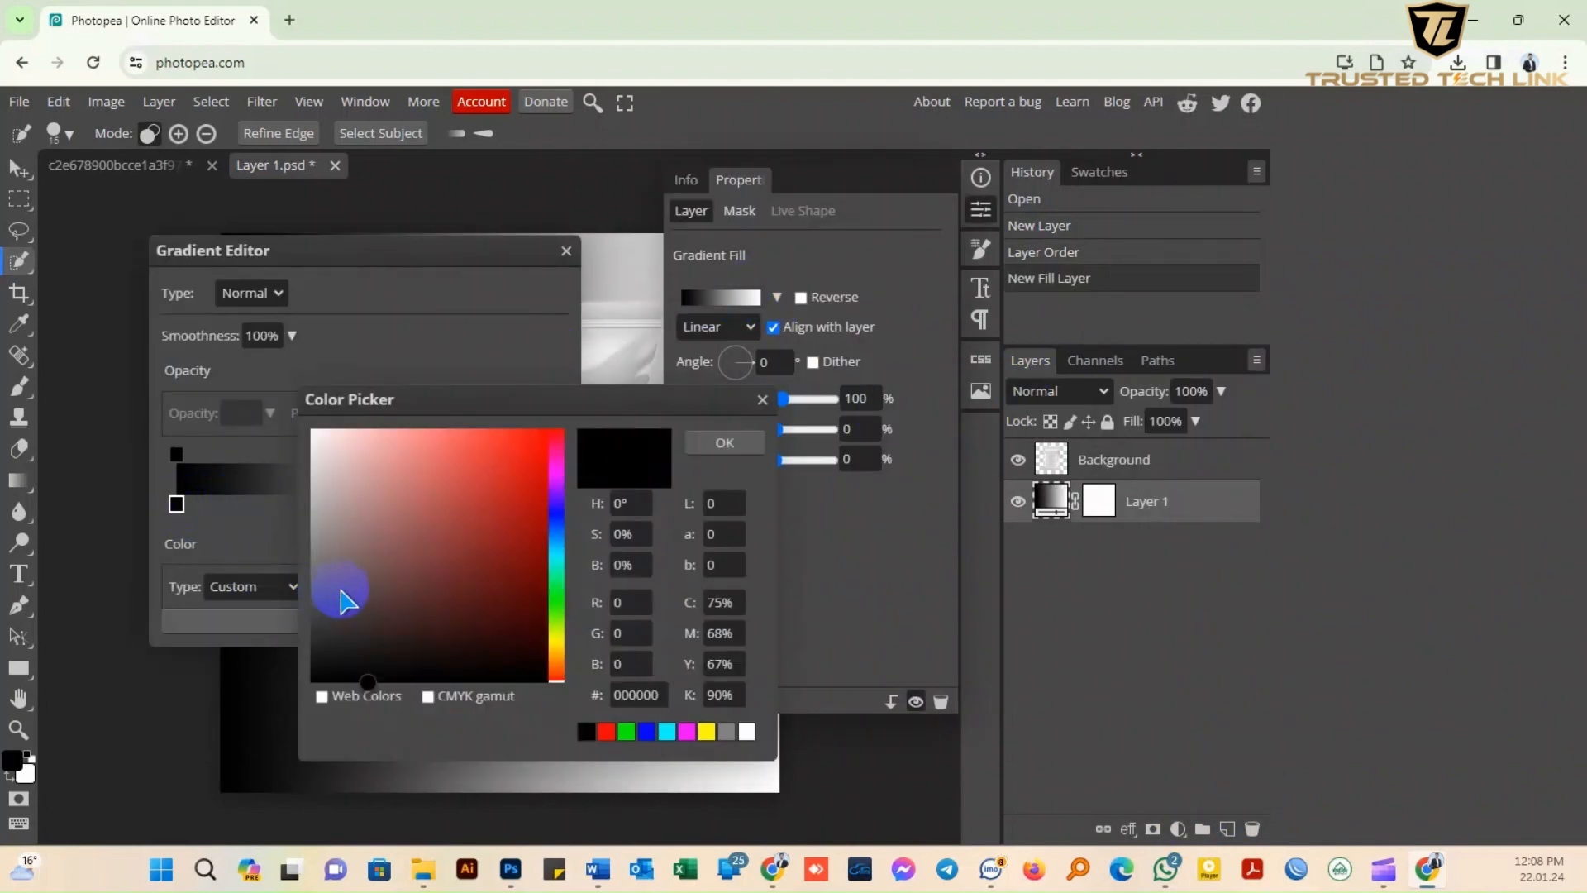
pyautogui.click(558, 554)
pyautogui.click(400, 438)
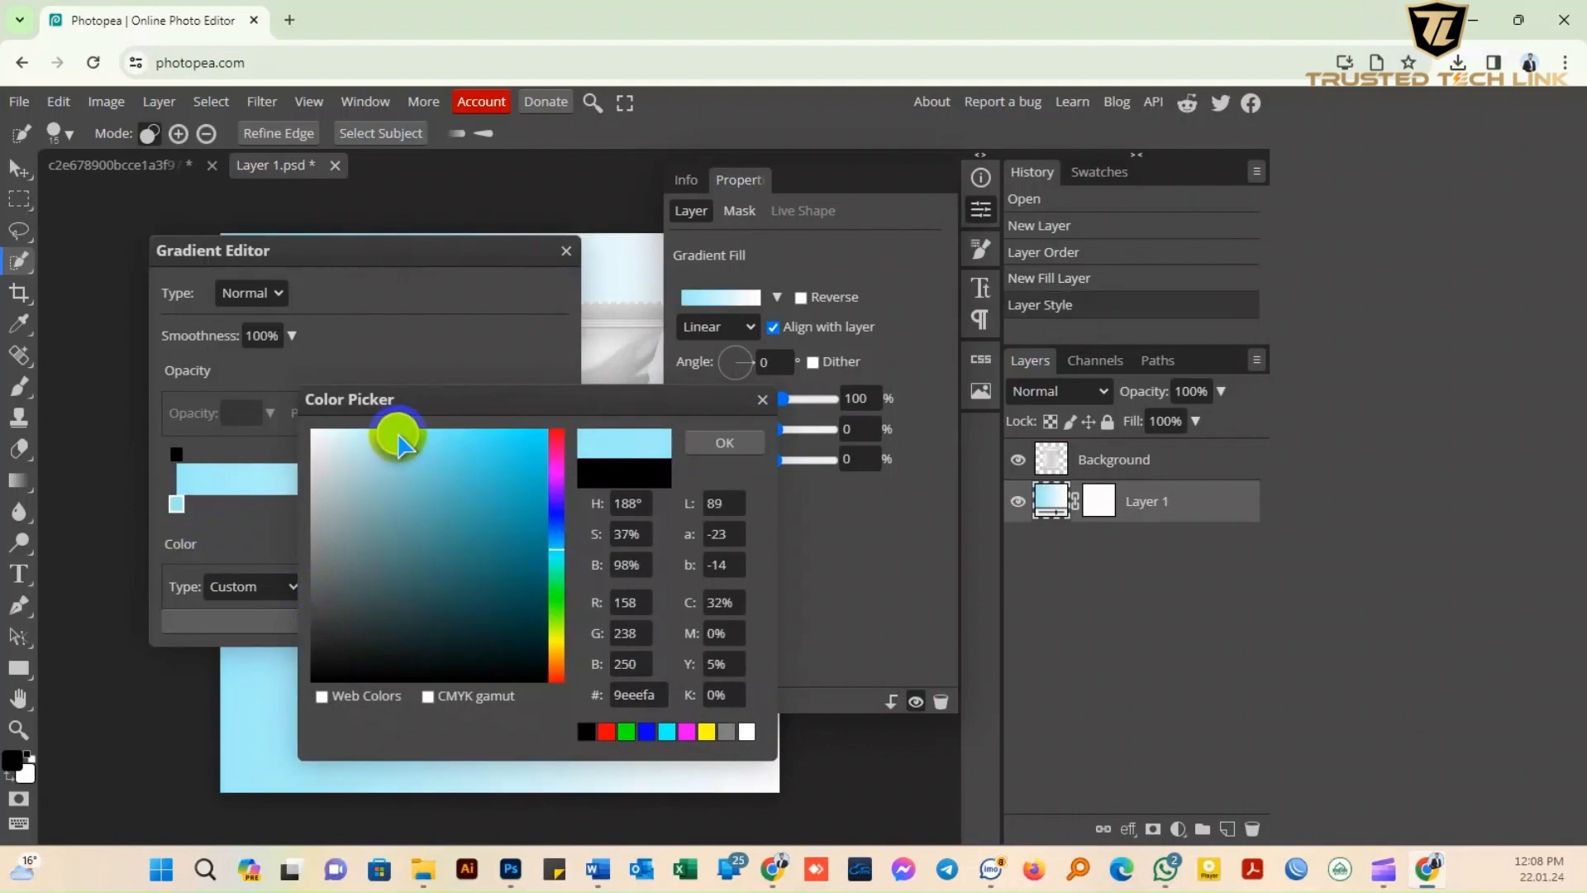
pyautogui.click(557, 522)
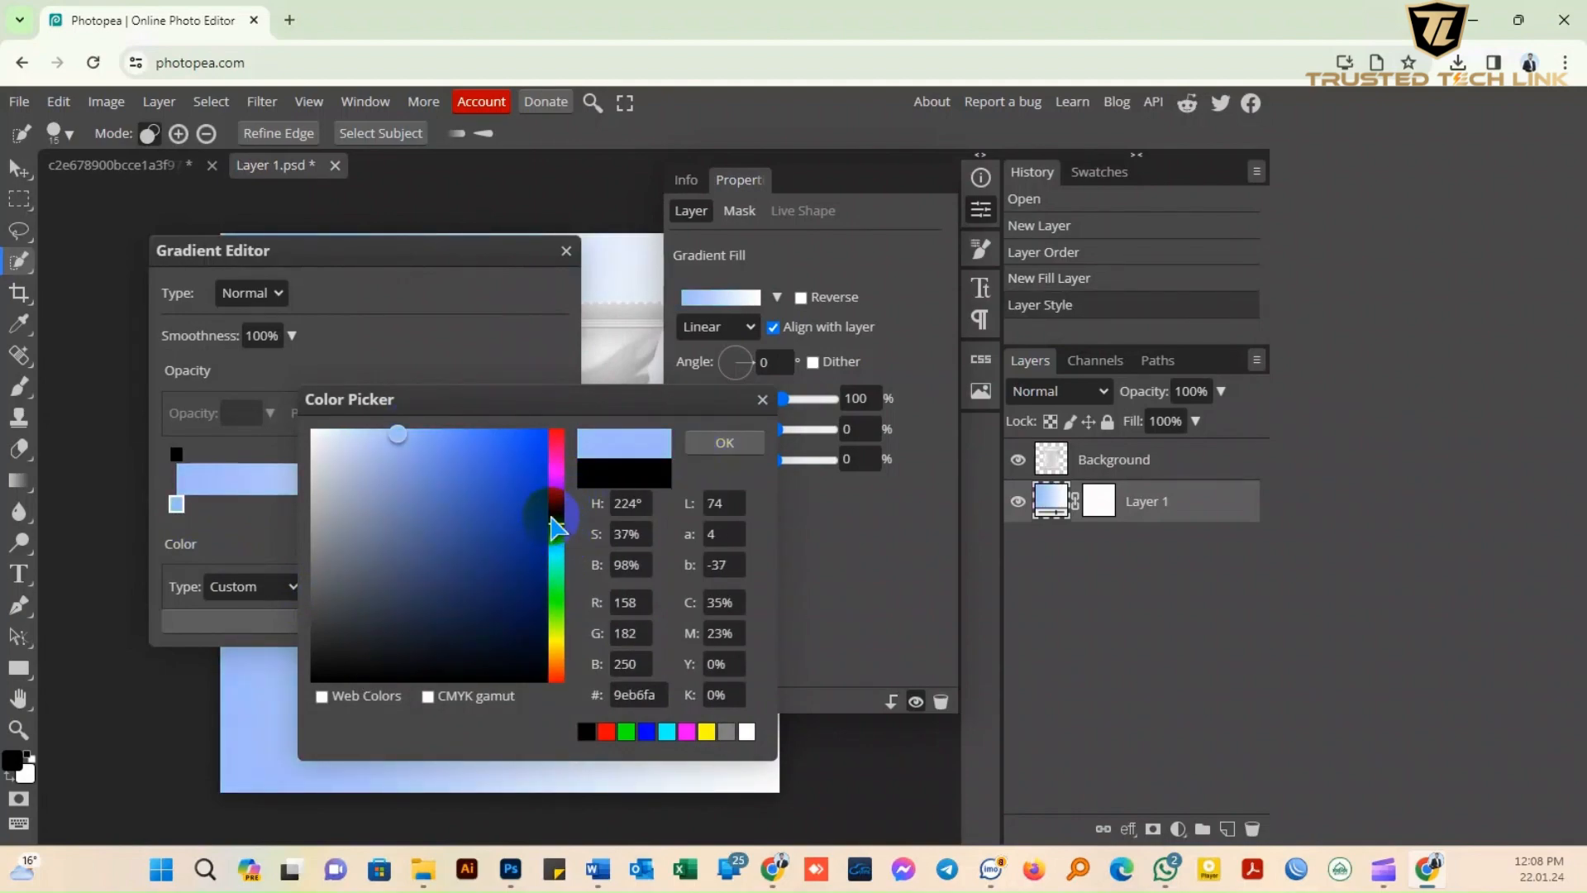
pyautogui.click(517, 436)
pyautogui.moveTo(516, 437); pyautogui.dragTo(572, 635)
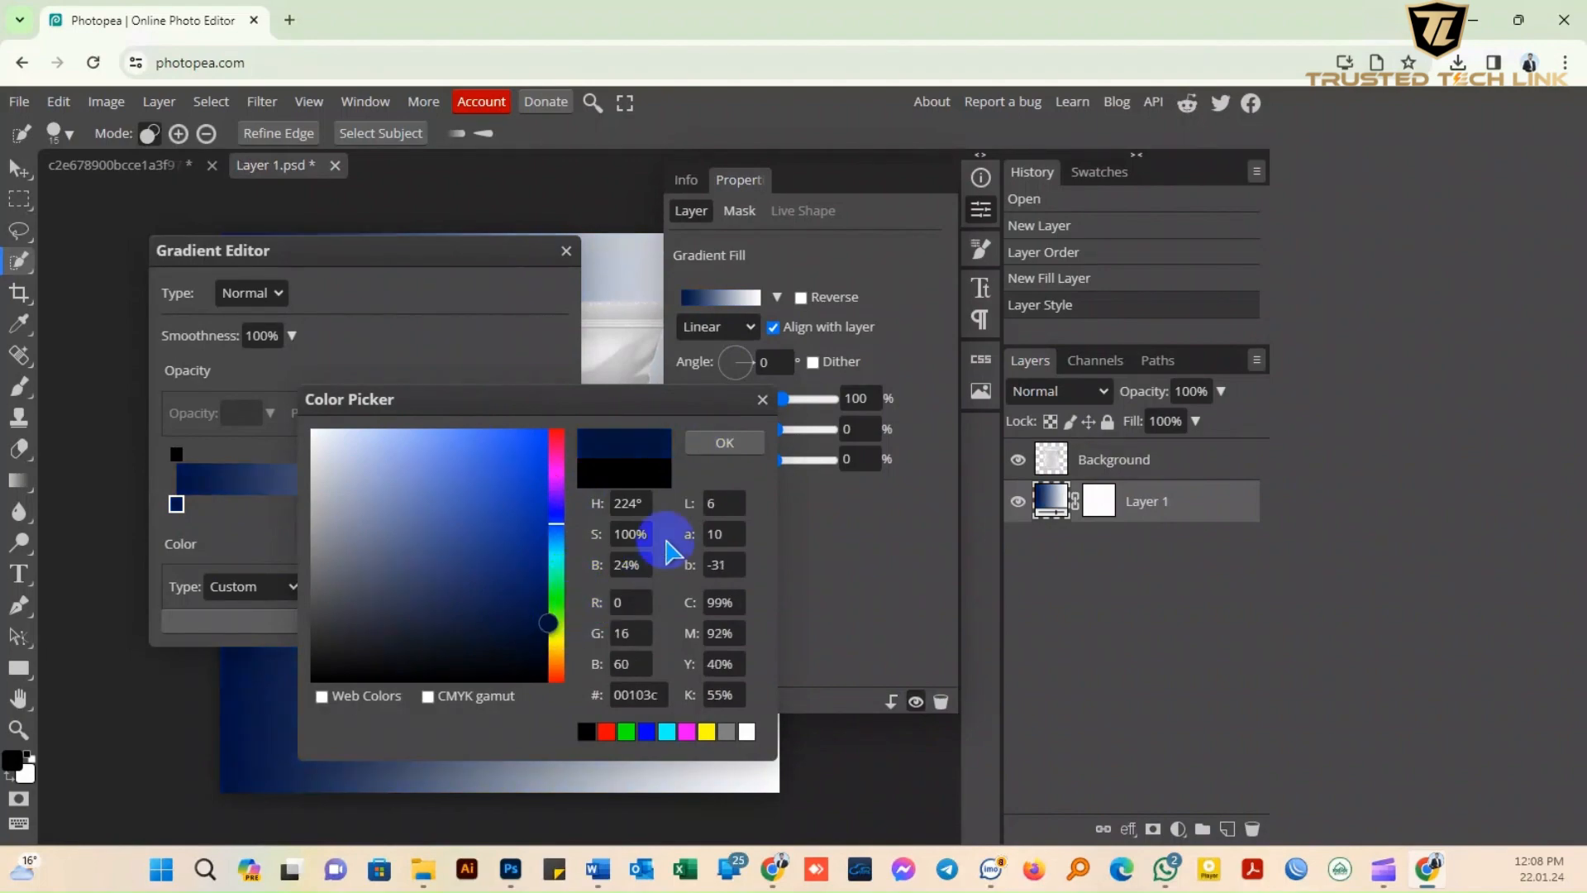
pyautogui.click(716, 446)
pyautogui.click(460, 624)
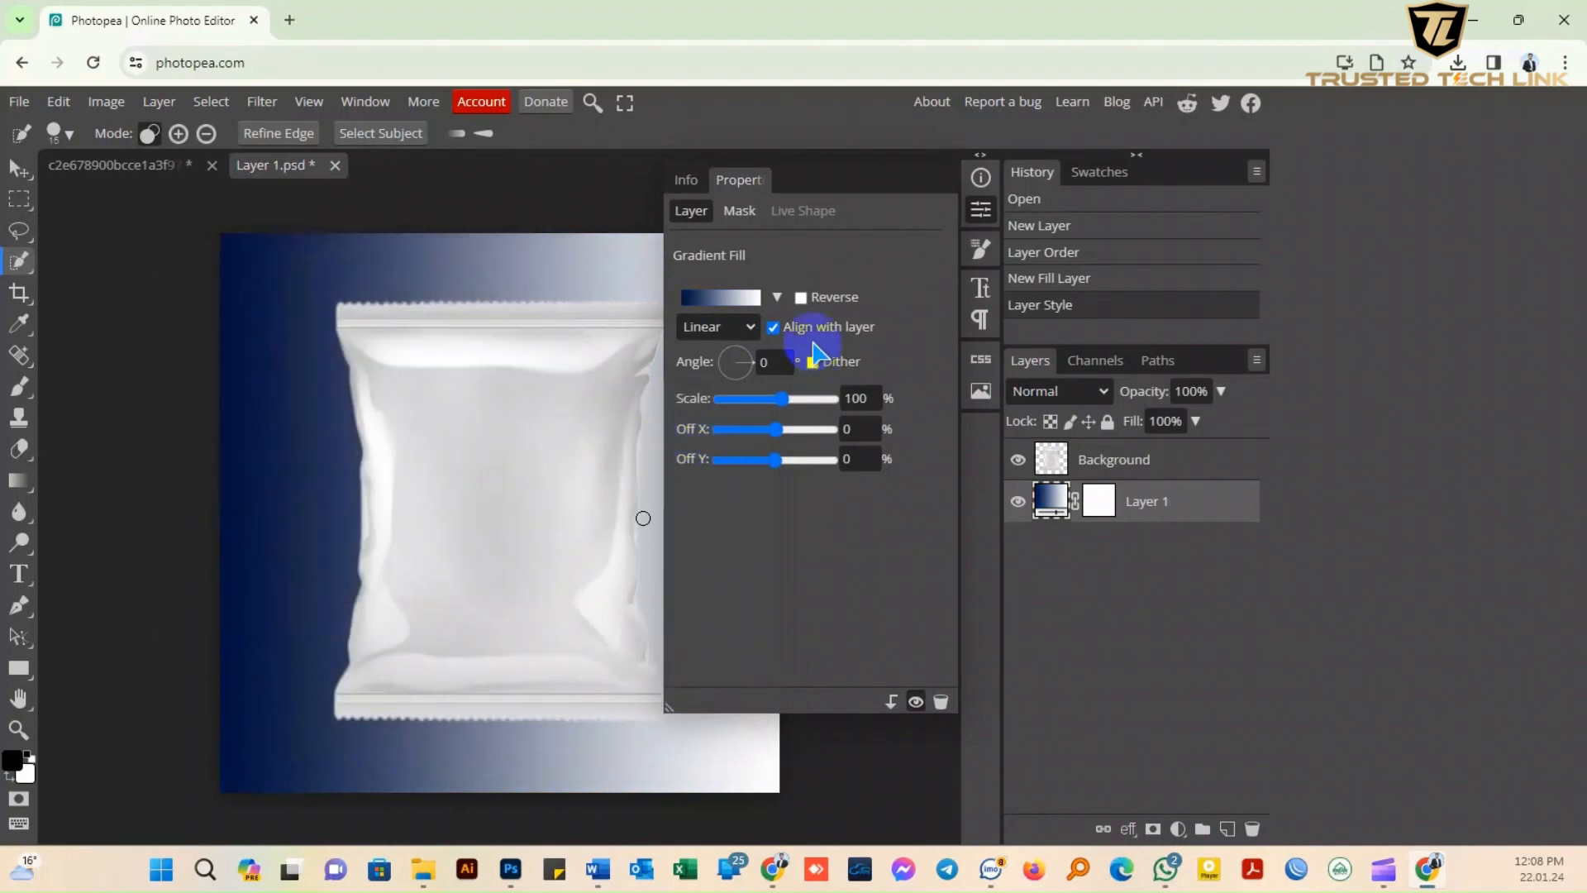
# Set the blue gradient fill's style to Radial and its scale to 500%.
pyautogui.click(717, 327)
pyautogui.click(702, 369)
pyautogui.moveTo(765, 401); pyautogui.dragTo(835, 397)
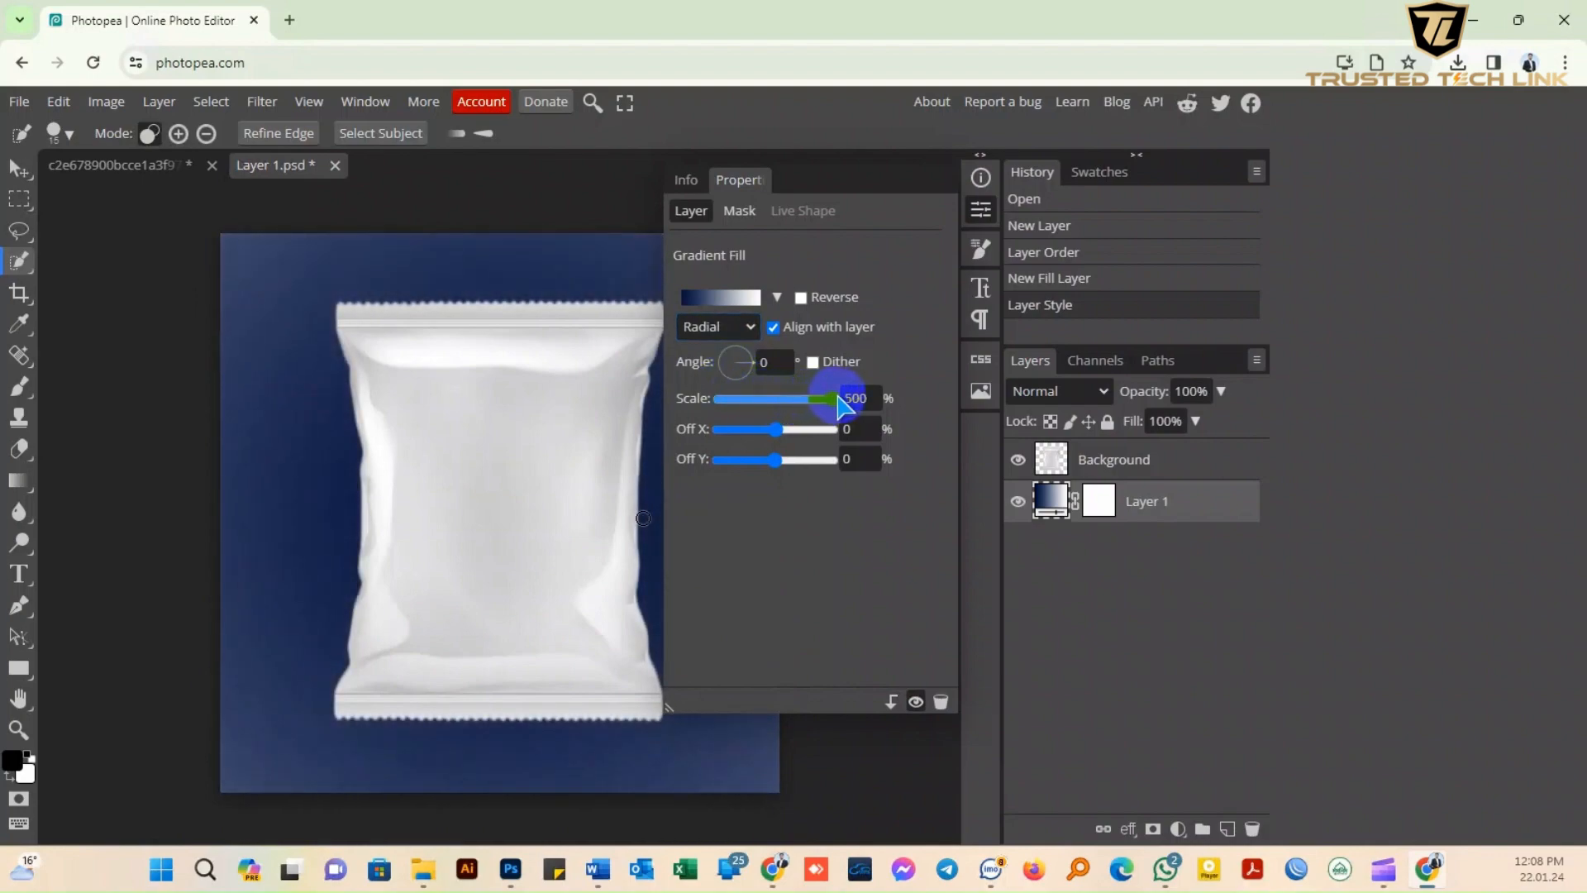
pyautogui.click(981, 209)
# Open the yellow chips poster image 14c6c13080c1886d8dbc9331e29ff72b from the Video Making Elements folder.
pyautogui.click(1162, 458)
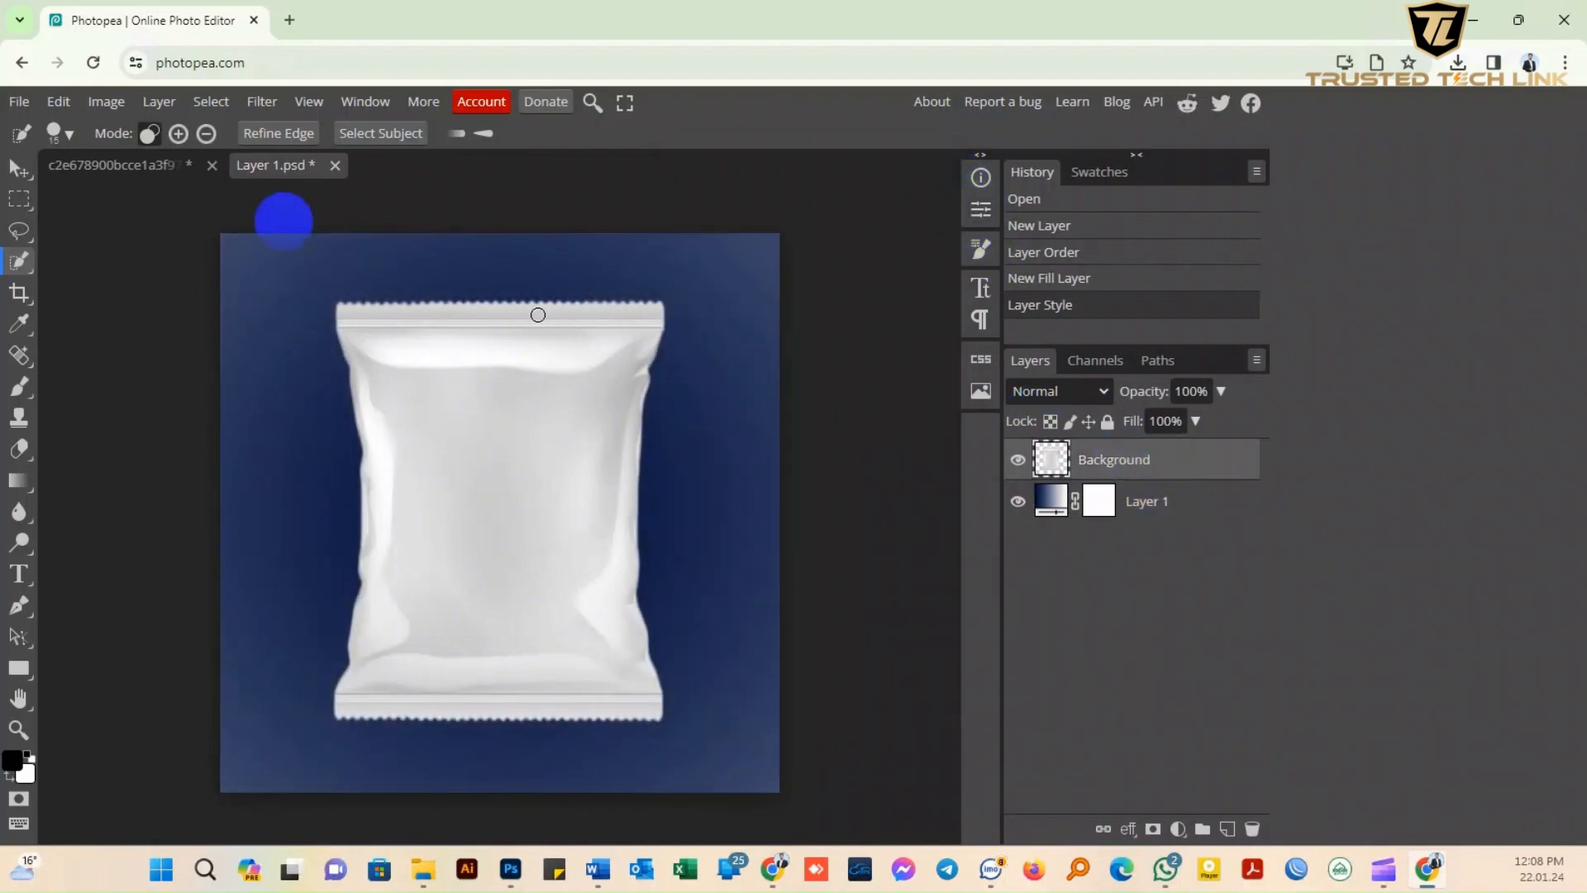
pyautogui.click(19, 101)
pyautogui.moveTo(77, 372)
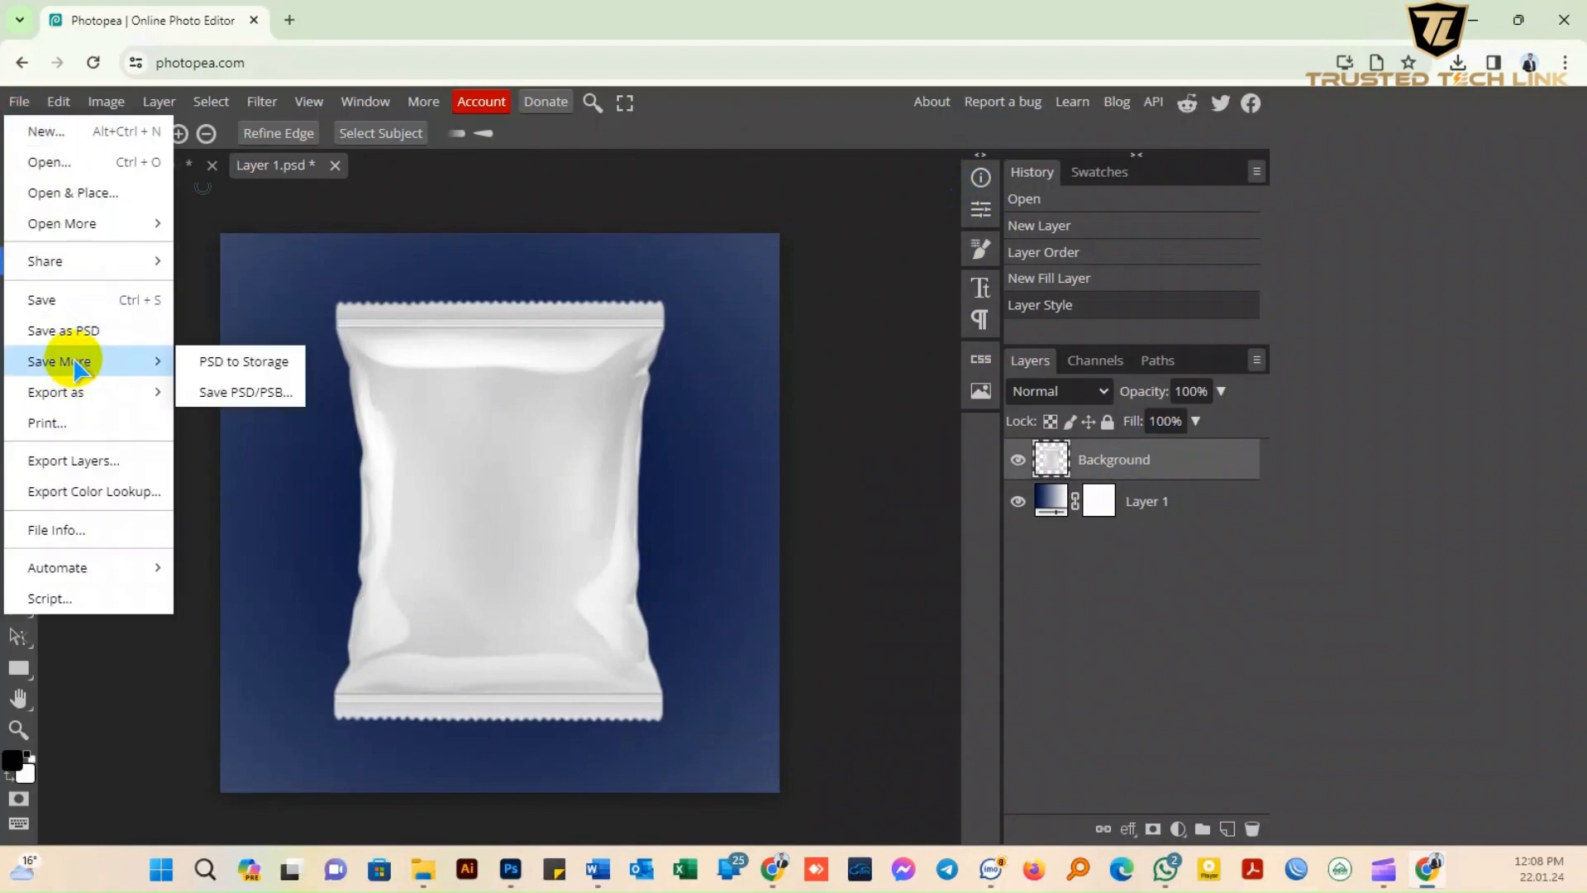
pyautogui.click(37, 160)
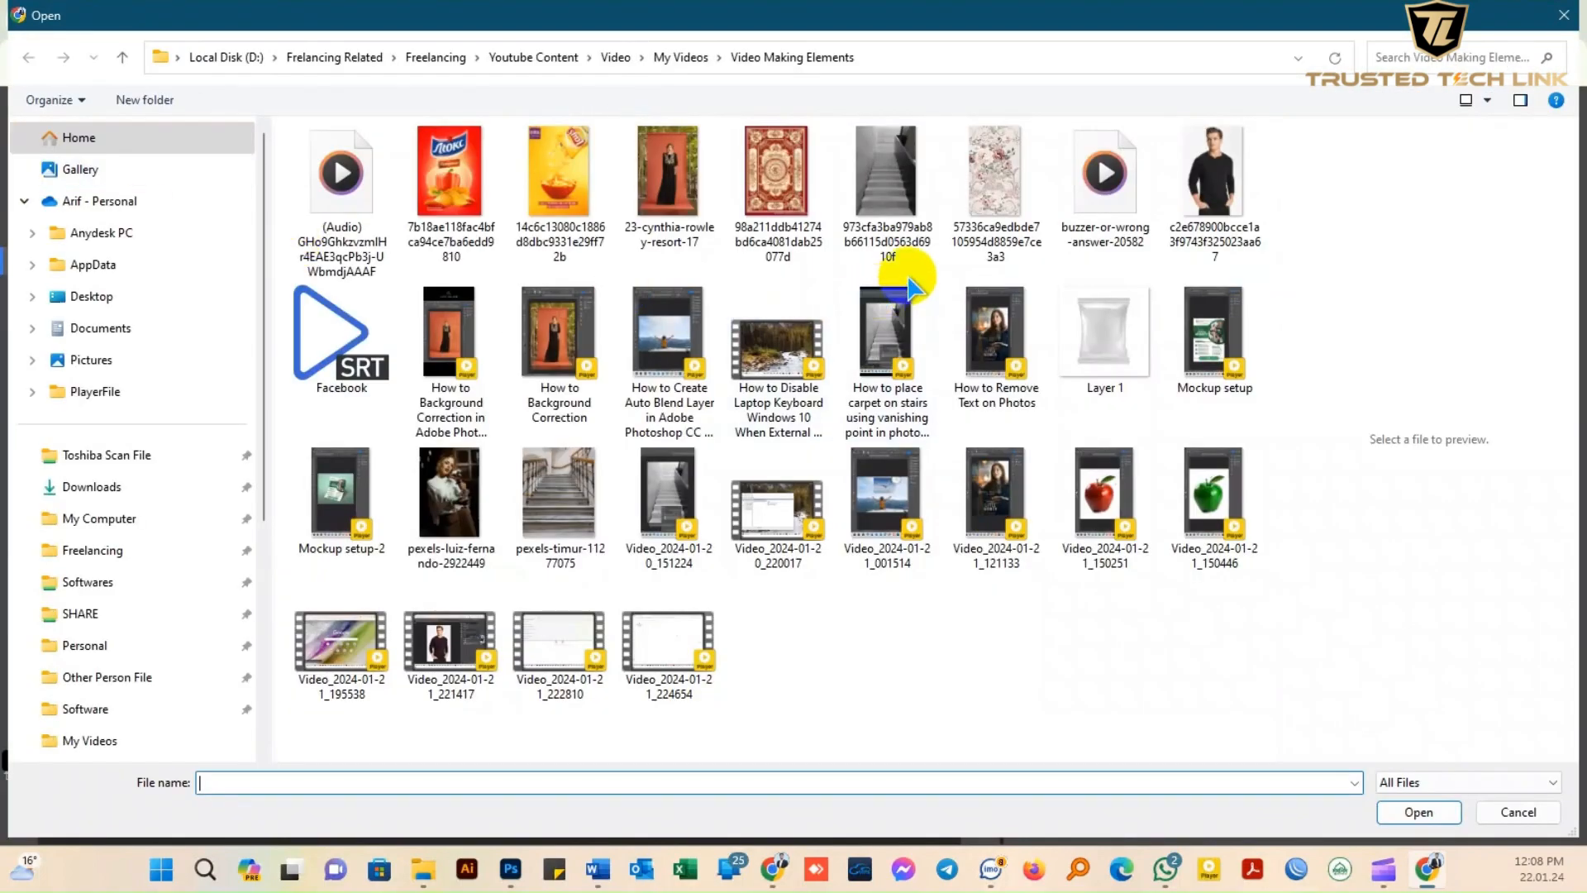
pyautogui.click(553, 191)
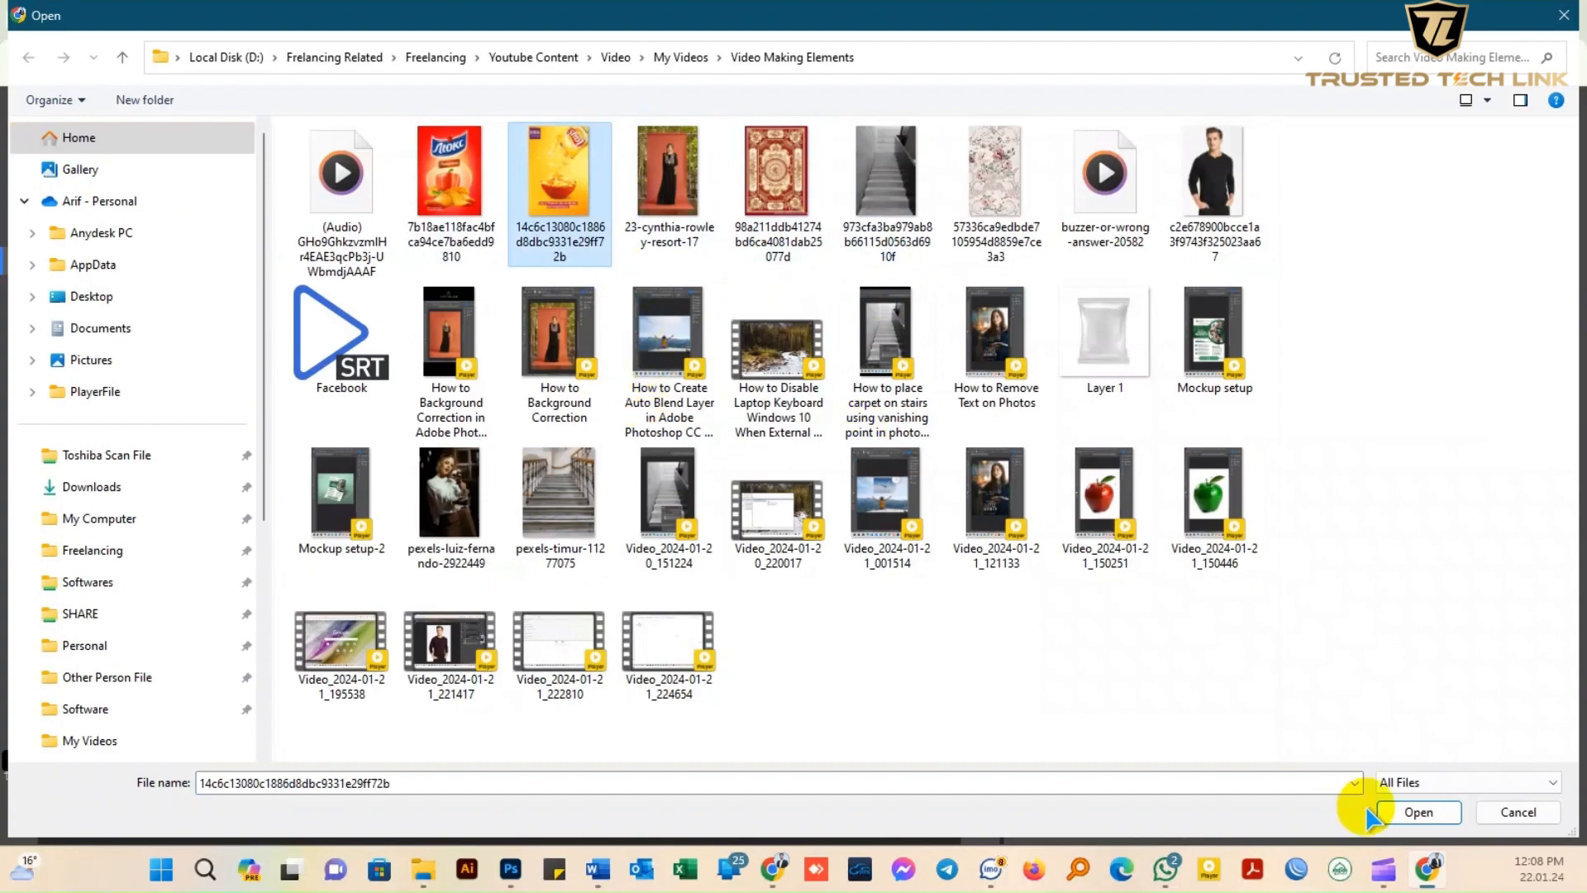
pyautogui.click(1382, 812)
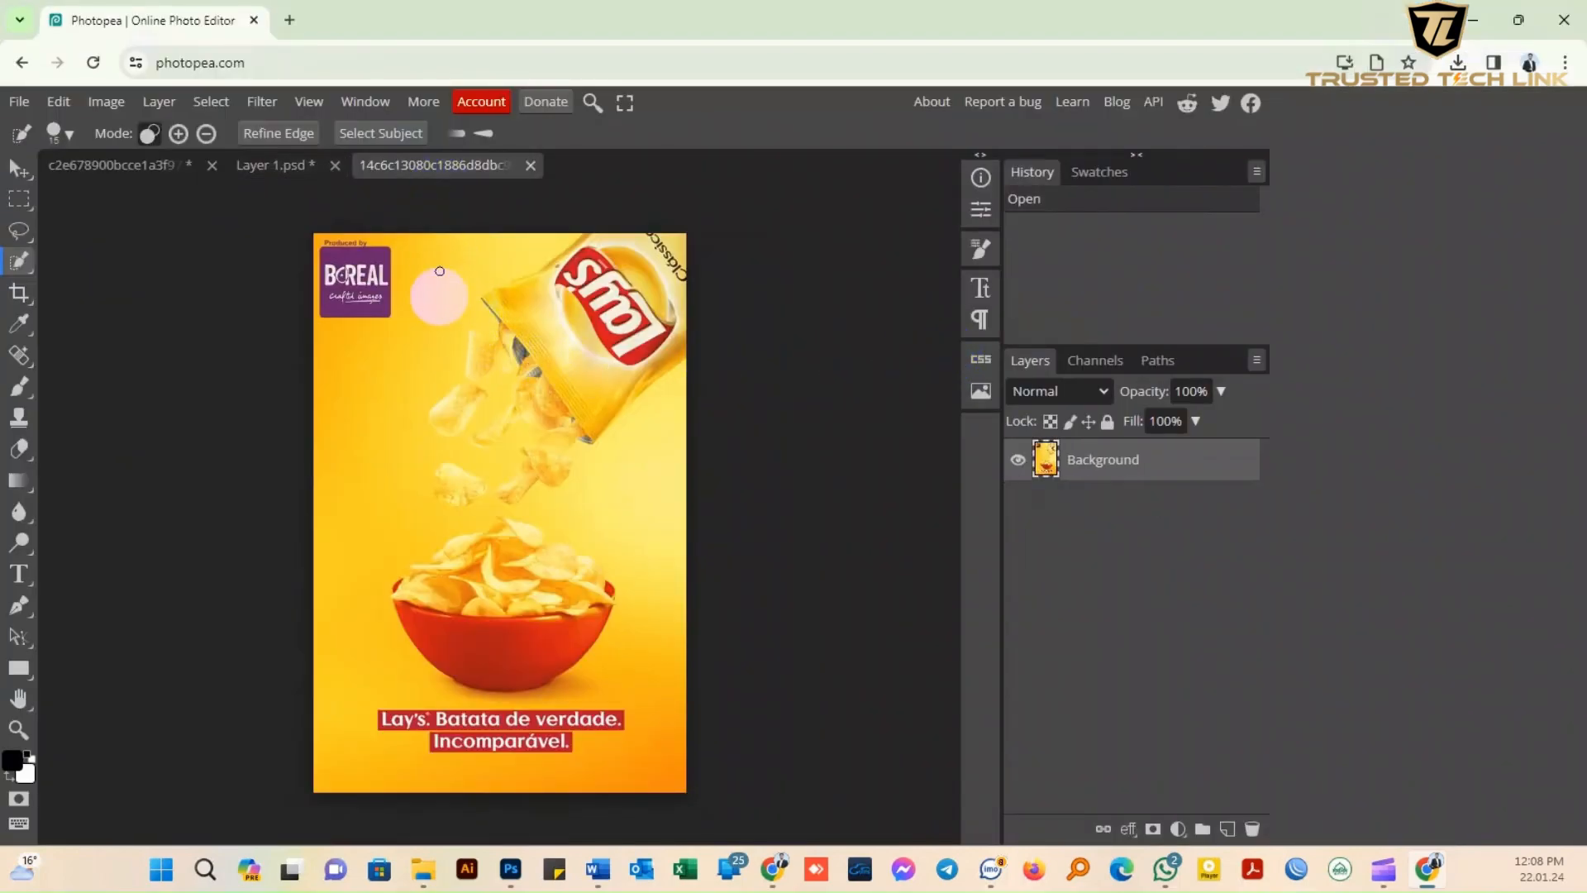
# Copy the chips poster into Layer 1.psd, then scale it down and position it to cover the whole pouch.
pyautogui.click(18, 168)
pyautogui.moveTo(442, 426); pyautogui.dragTo(276, 240)
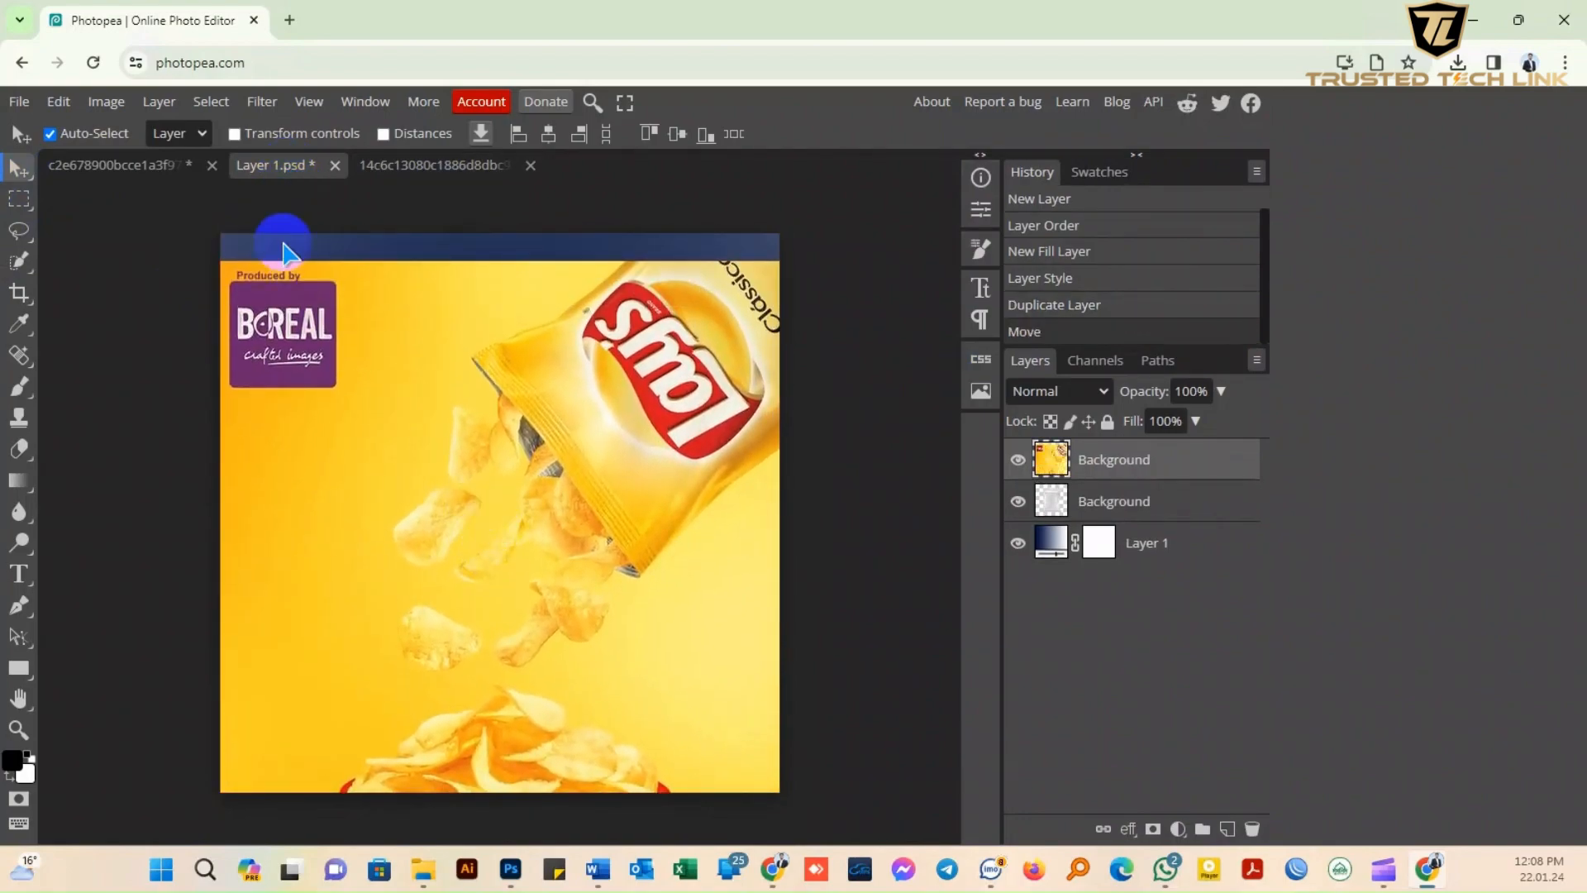
pyautogui.click(235, 135)
pyautogui.moveTo(500, 261); pyautogui.dragTo(514, 597)
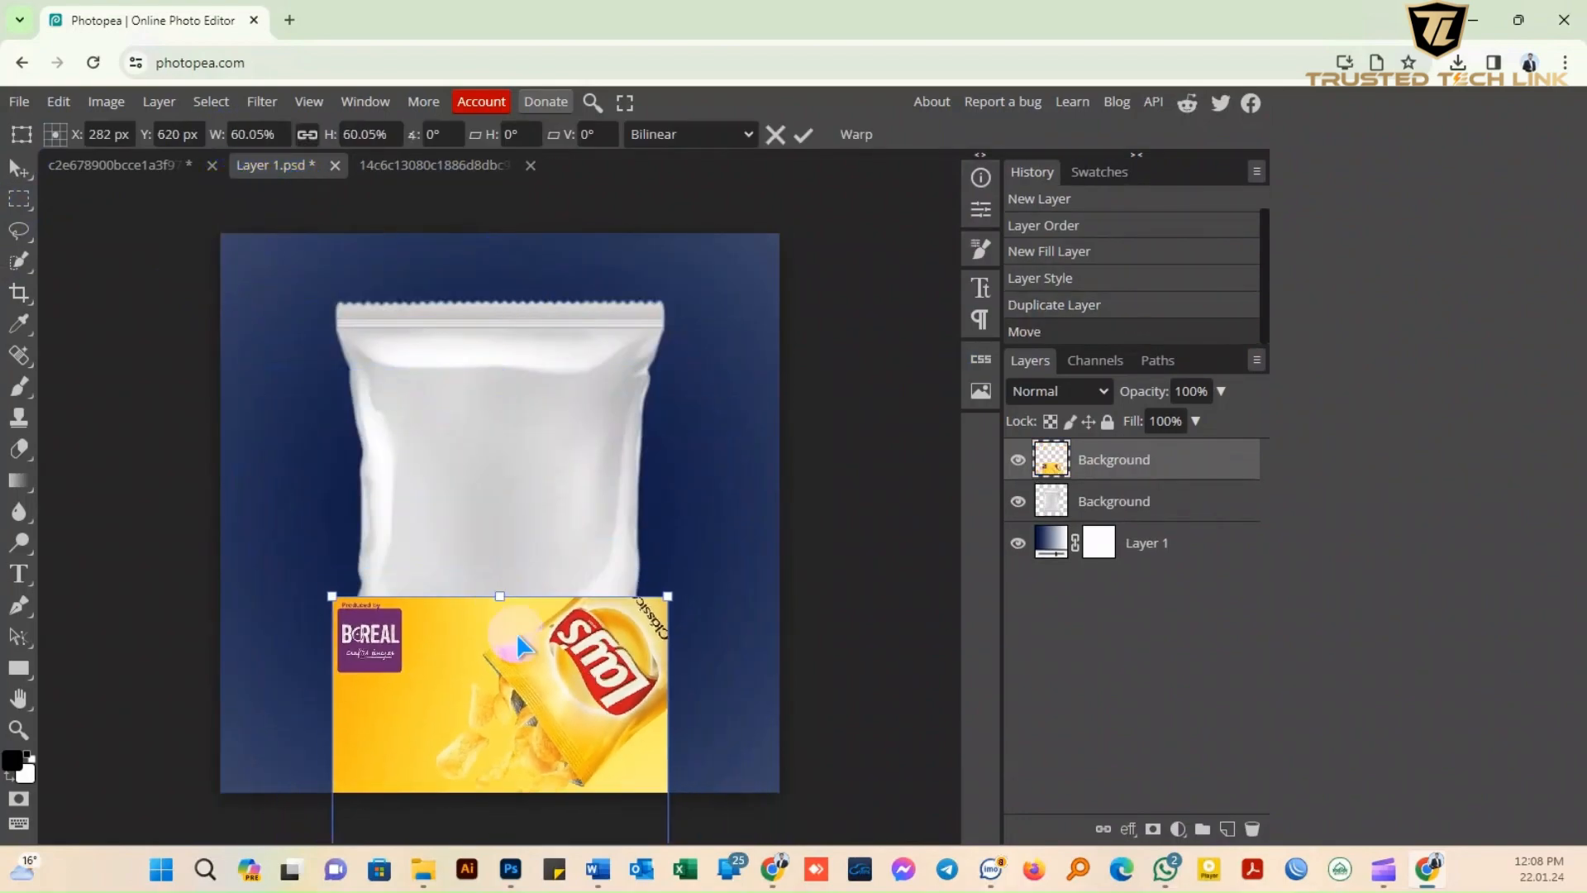
pyautogui.moveTo(529, 716); pyautogui.dragTo(524, 420)
pyautogui.moveTo(492, 296); pyautogui.dragTo(488, 376)
pyautogui.moveTo(485, 495); pyautogui.dragTo(489, 419)
pyautogui.moveTo(641, 725); pyautogui.dragTo(688, 762)
pyautogui.moveTo(584, 691); pyautogui.dragTo(568, 668)
pyautogui.moveTo(652, 740); pyautogui.dragTo(691, 778)
pyautogui.click(804, 137)
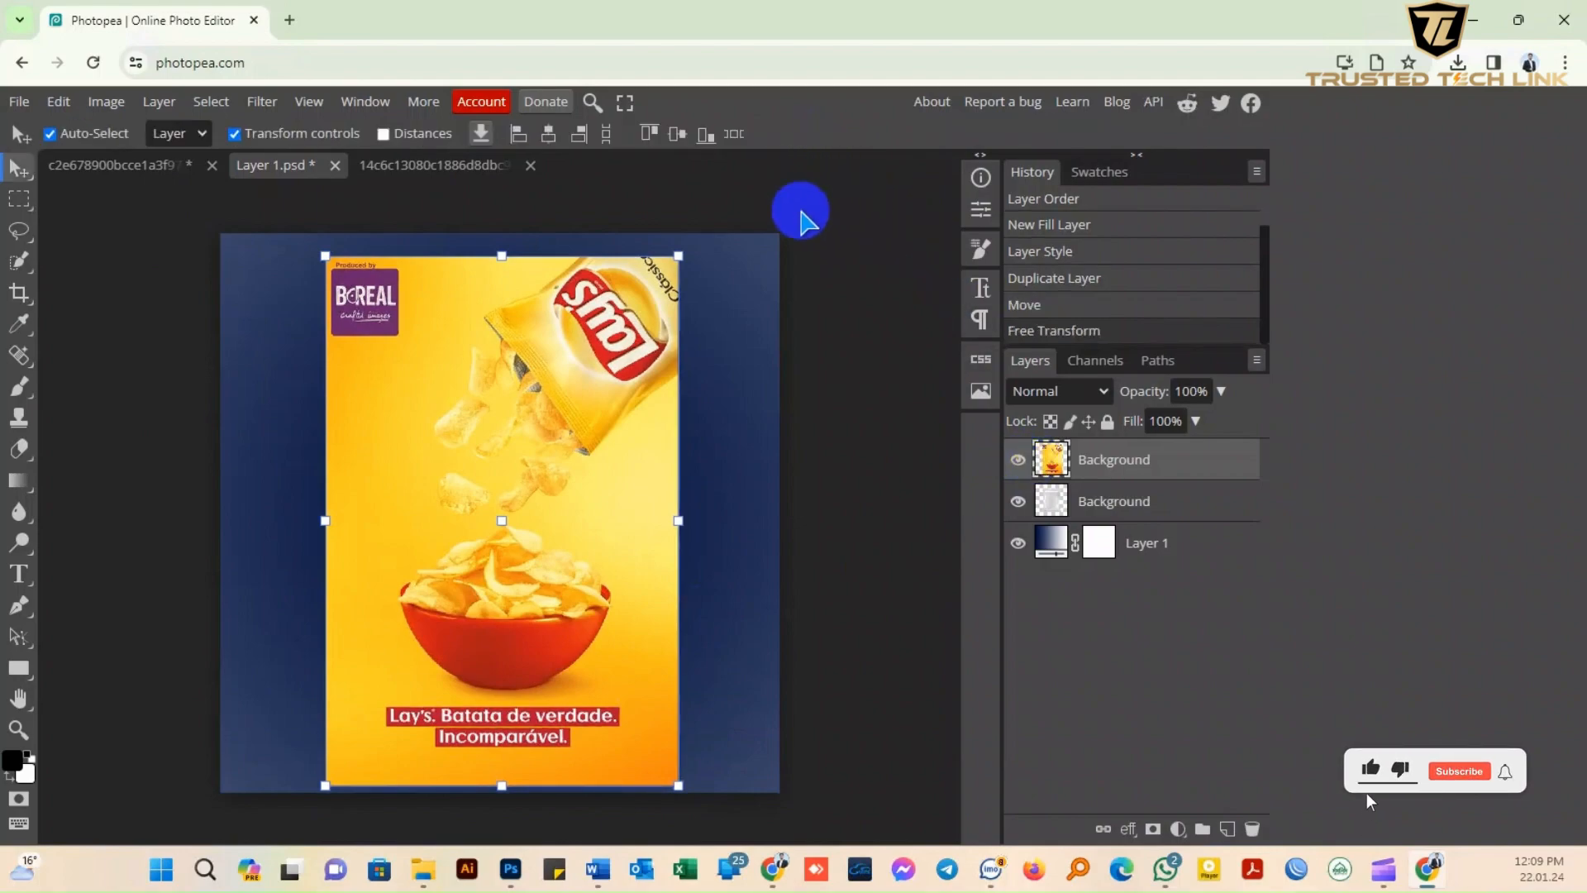
# Duplicate the pouch layer and place the copy above the chips poster layer.
pyautogui.click(1184, 500)
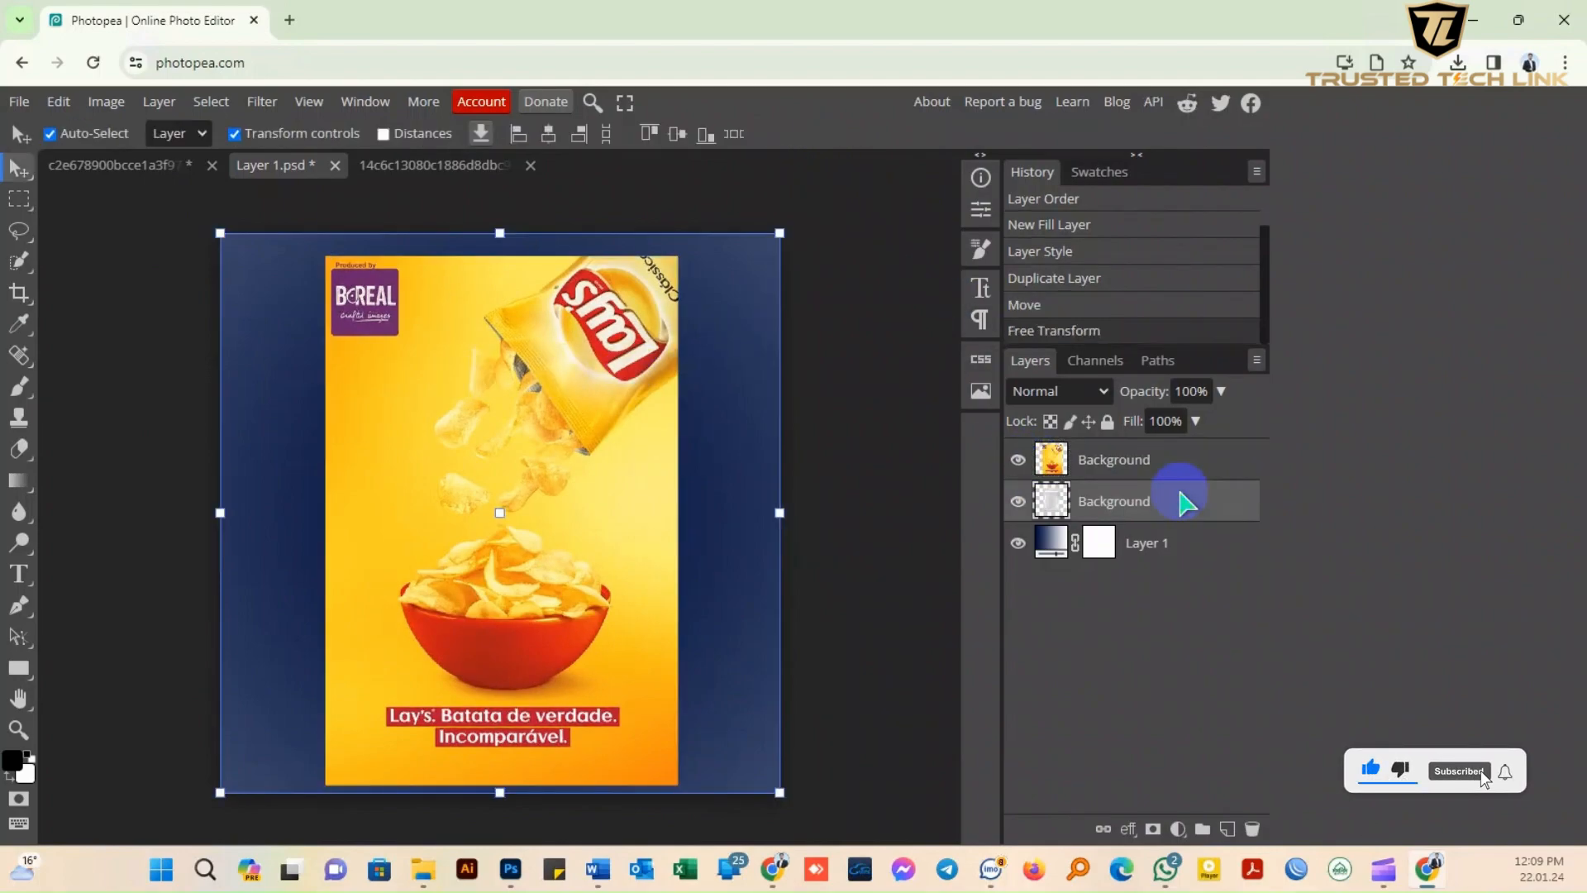
pyautogui.click(1157, 466)
pyautogui.click(1155, 505)
pyautogui.moveTo(1173, 501); pyautogui.dragTo(1126, 453)
# Clip the chips poster layer to the pouch layer directly beneath it with a clipping mask.
pyautogui.click(1126, 506)
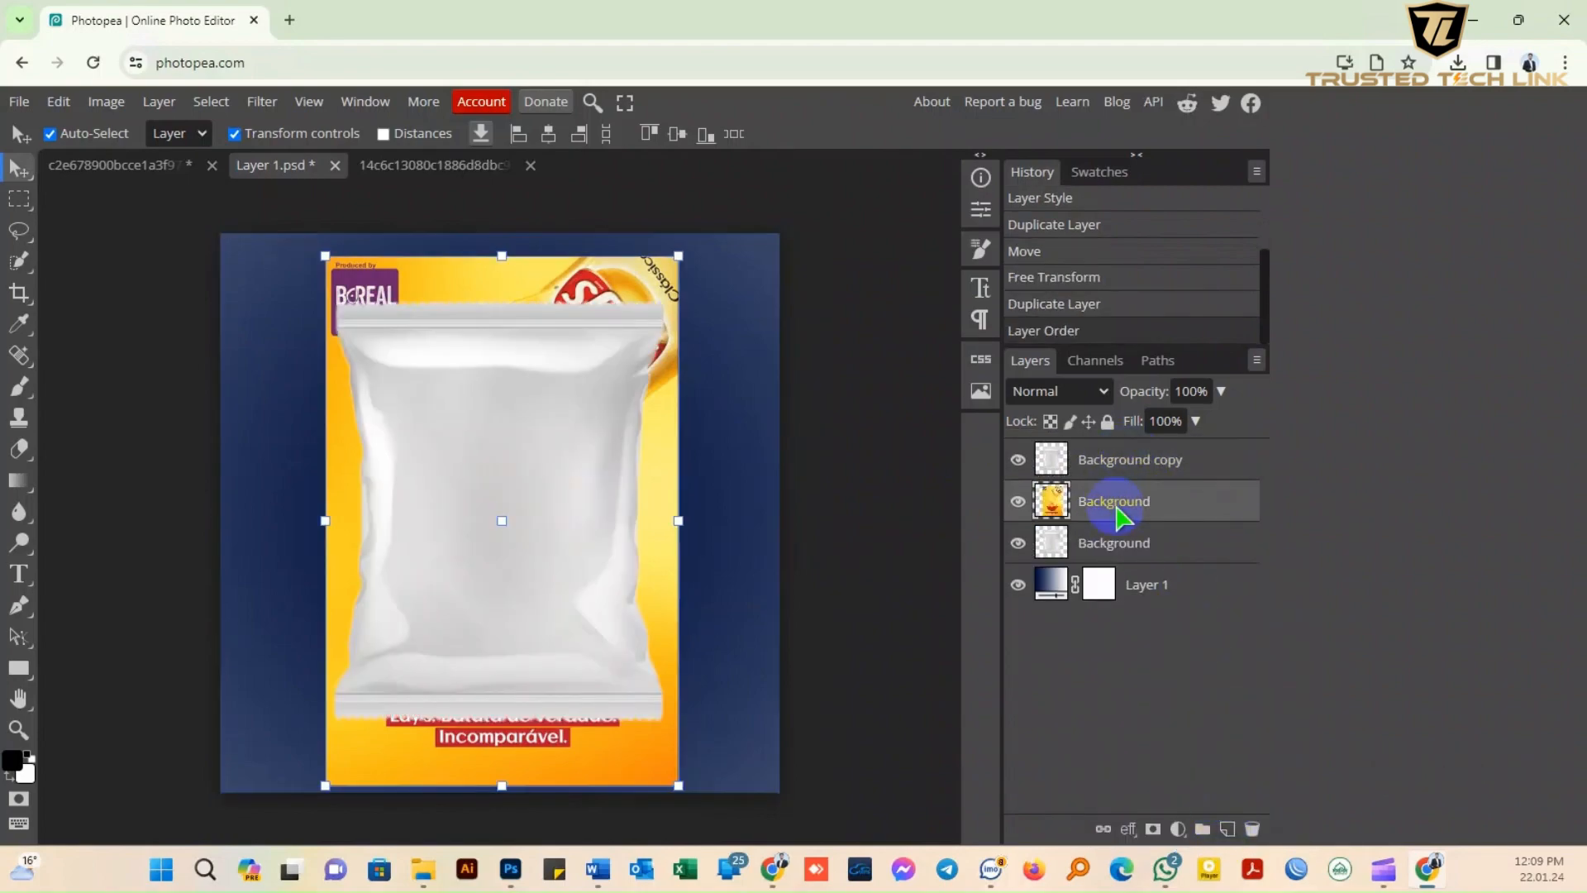
pyautogui.rightClick(1123, 514)
pyautogui.click(1015, 684)
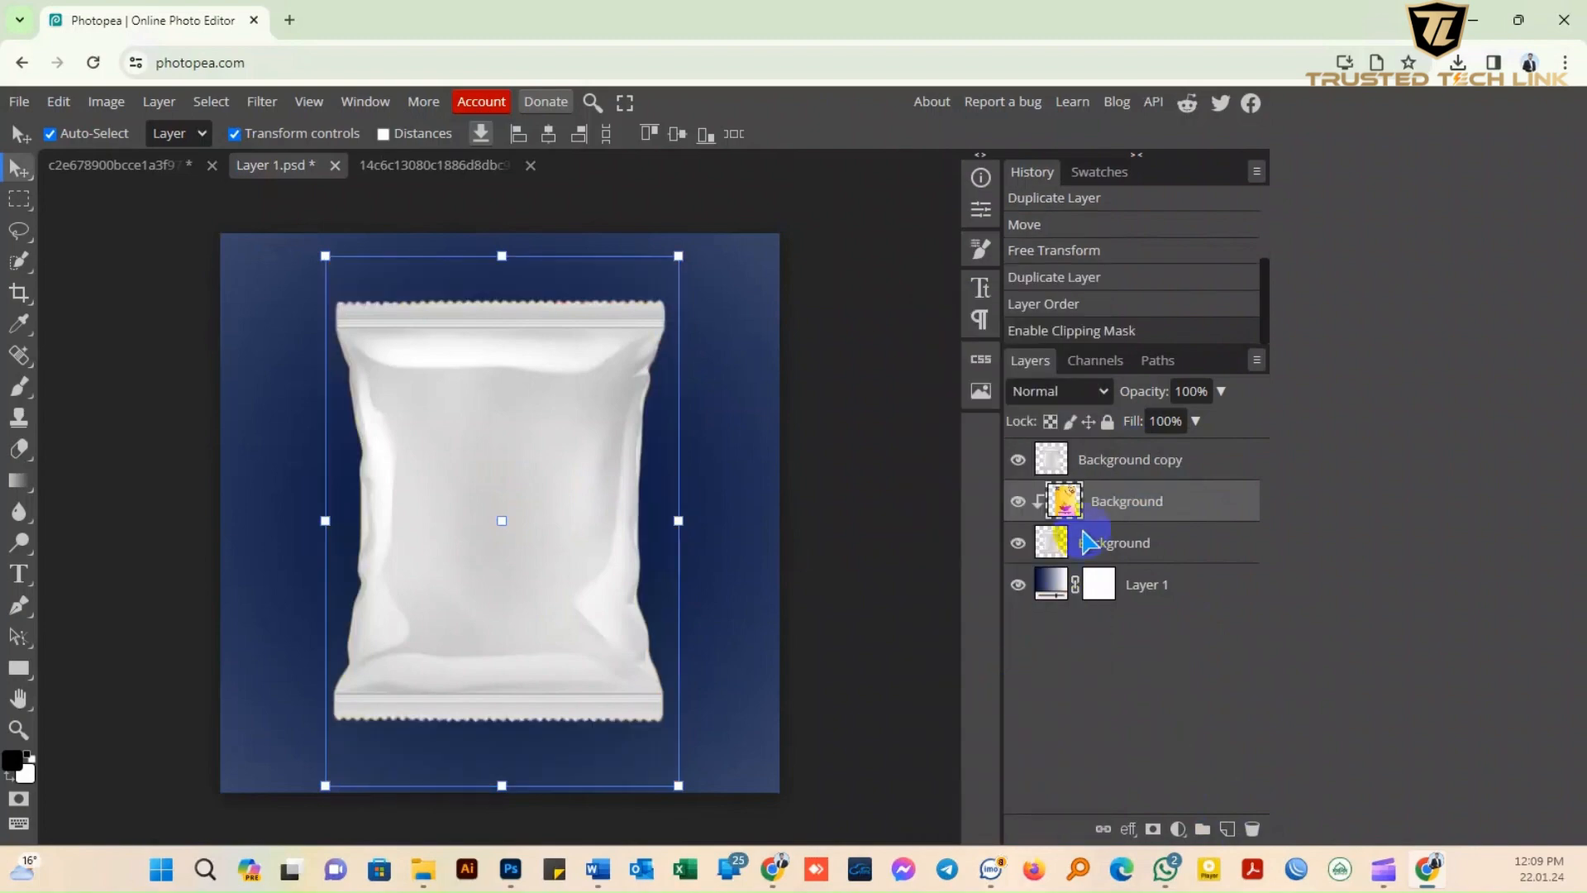
# Hide the Background copy layer and set the chips poster layer's opacity to 80%.
pyautogui.click(1018, 461)
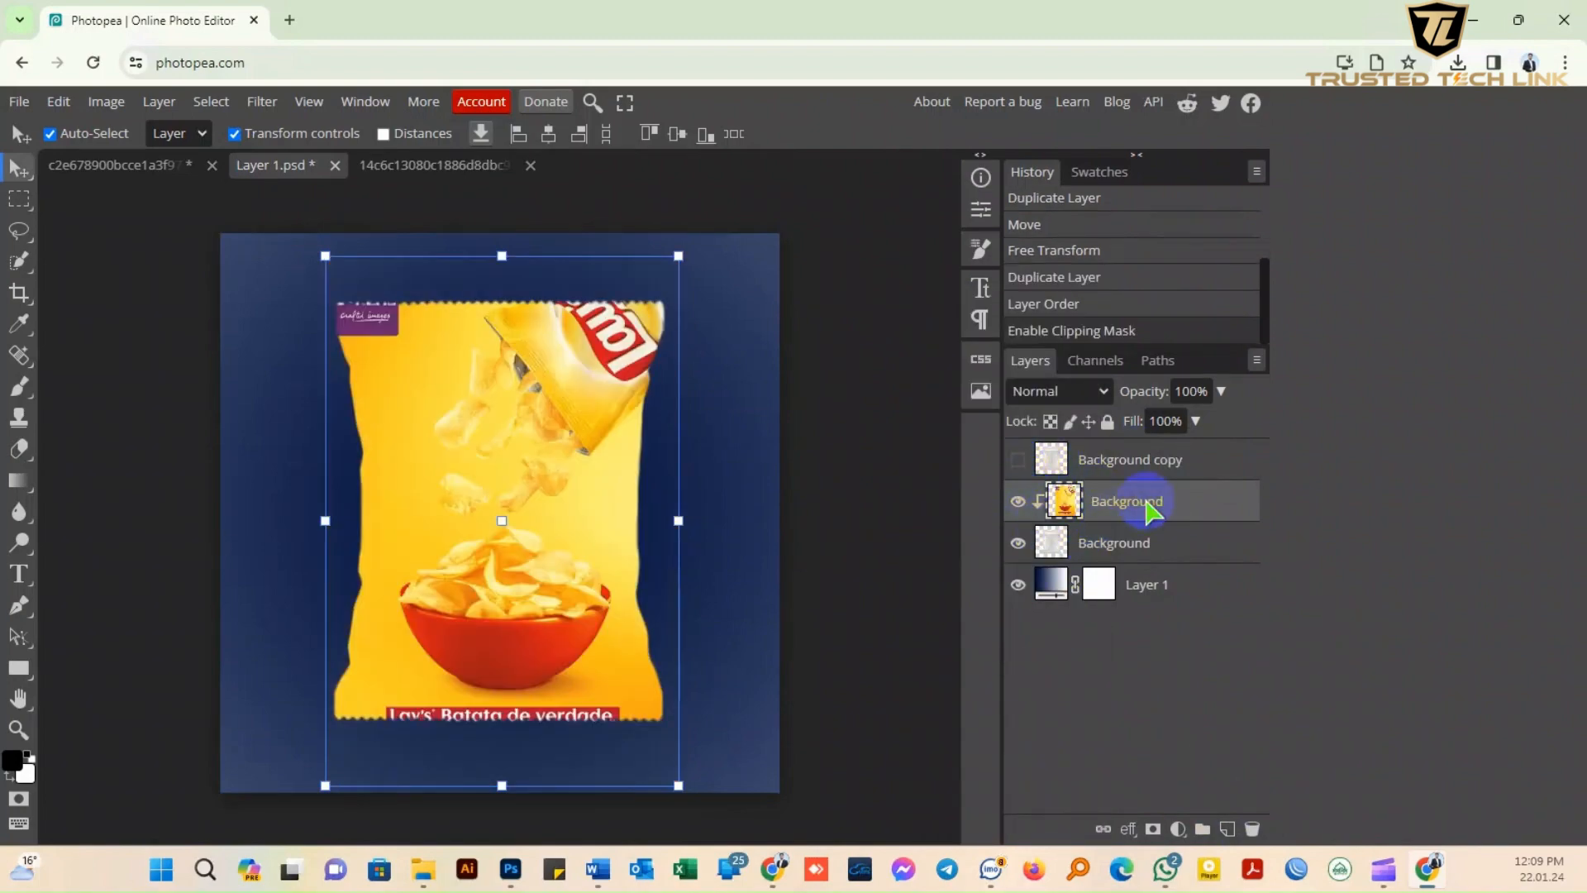
pyautogui.moveTo(1207, 391); pyautogui.dragTo(1139, 392)
pyautogui.write('8')
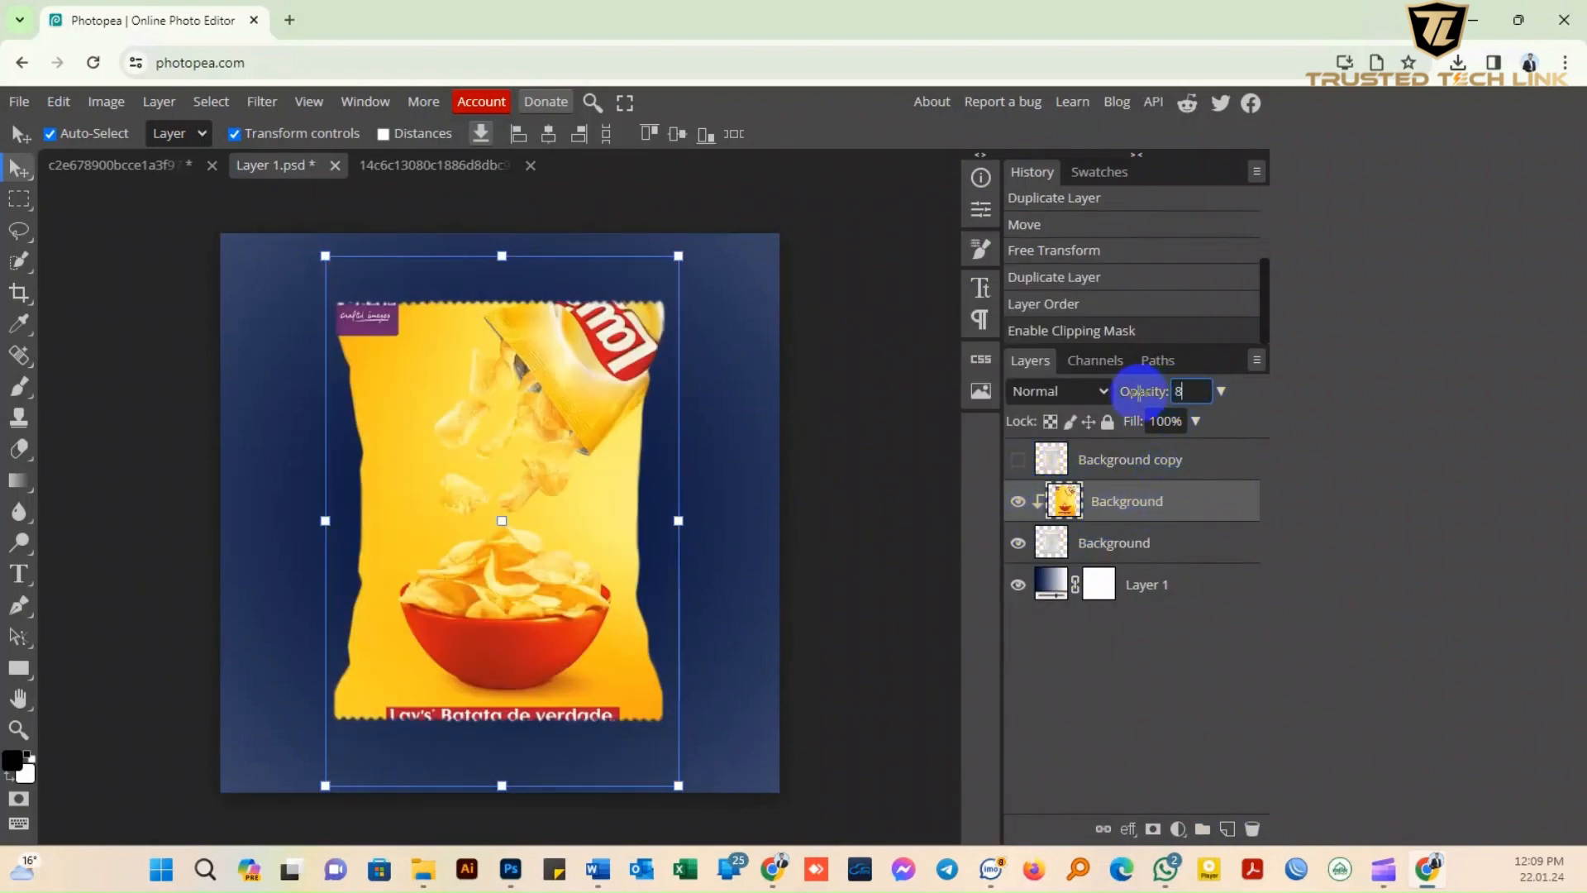
pyautogui.write('0')
pyautogui.click(1123, 501)
# Show the Background copy layer again and set its blend mode to Color Burn.
pyautogui.click(1122, 466)
pyautogui.click(1019, 460)
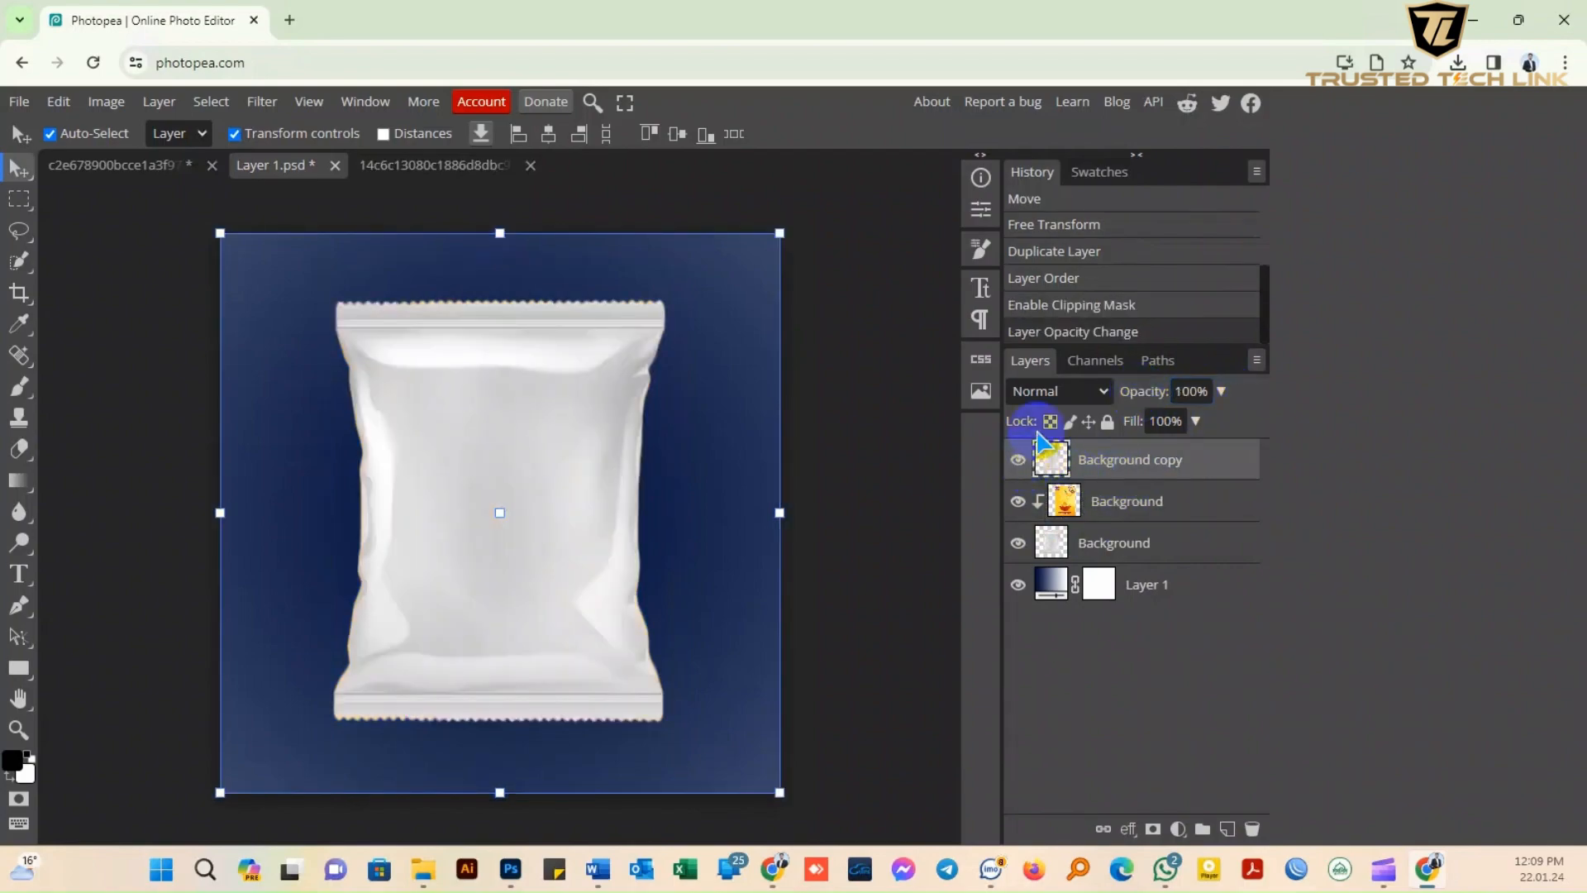
pyautogui.click(1058, 391)
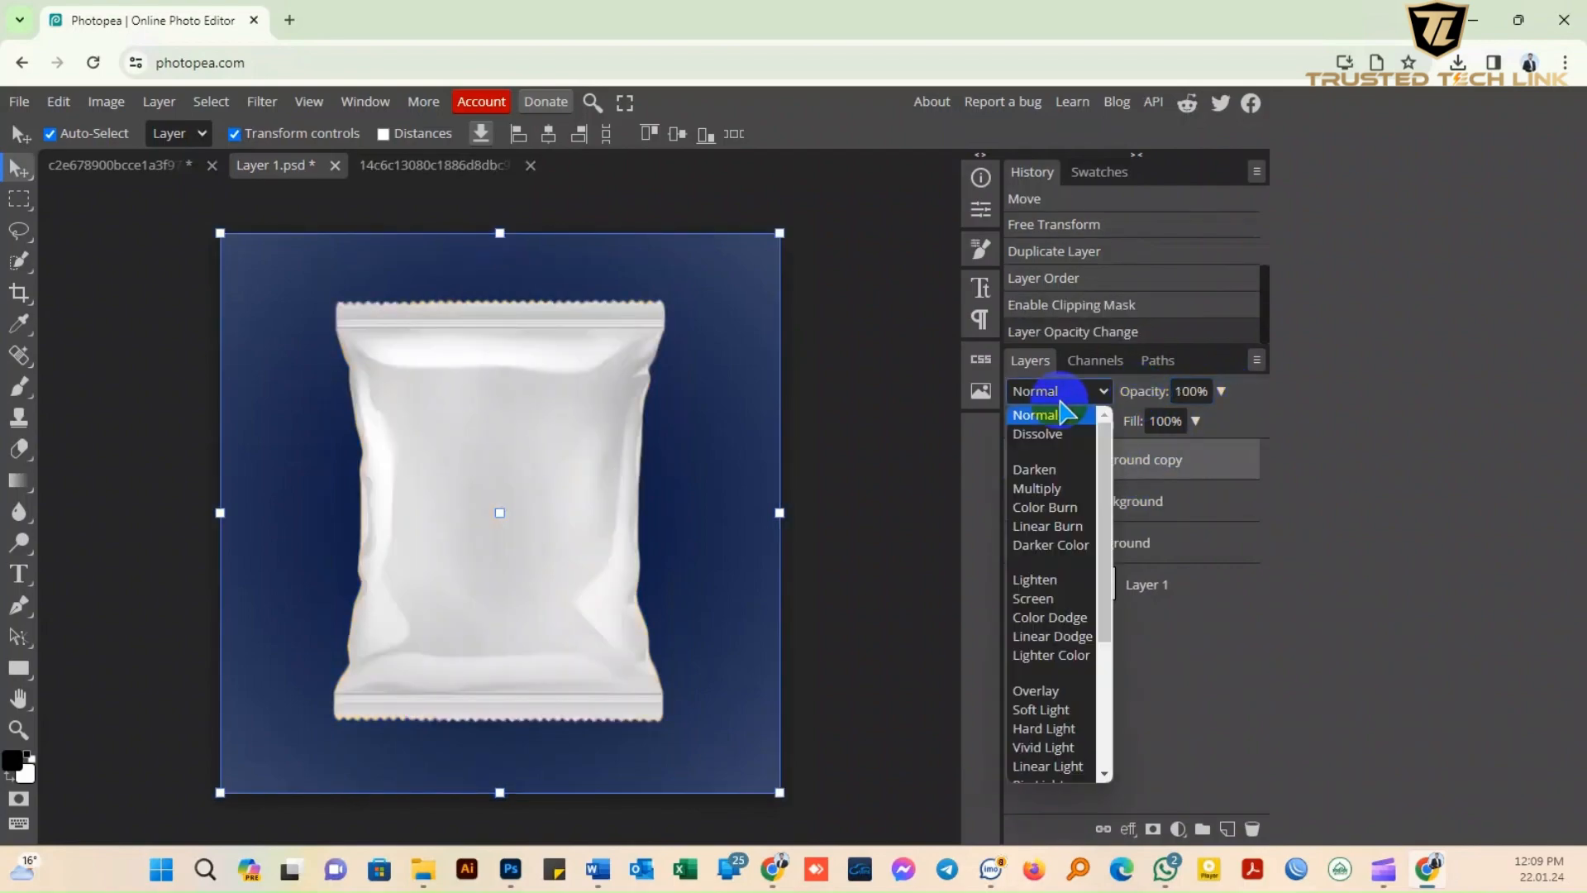
pyautogui.click(1054, 507)
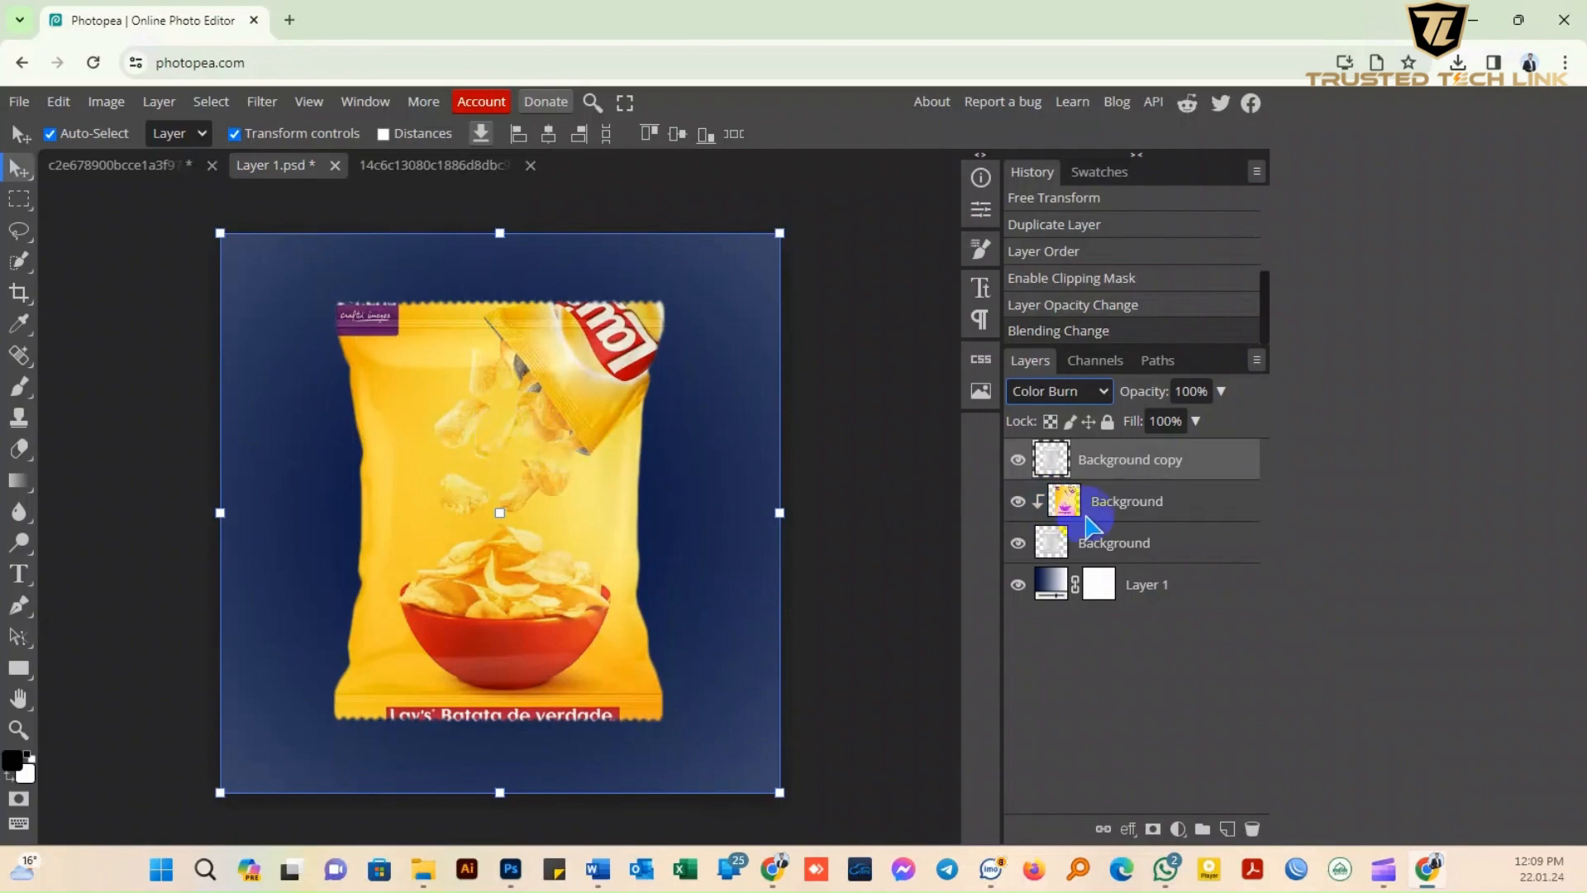
# In the poster layer's Blend If settings, split the underlying layer's range to 0/74 for shadows and 234/255 for highlights.
pyautogui.click(1128, 502)
pyautogui.rightClick(1240, 504)
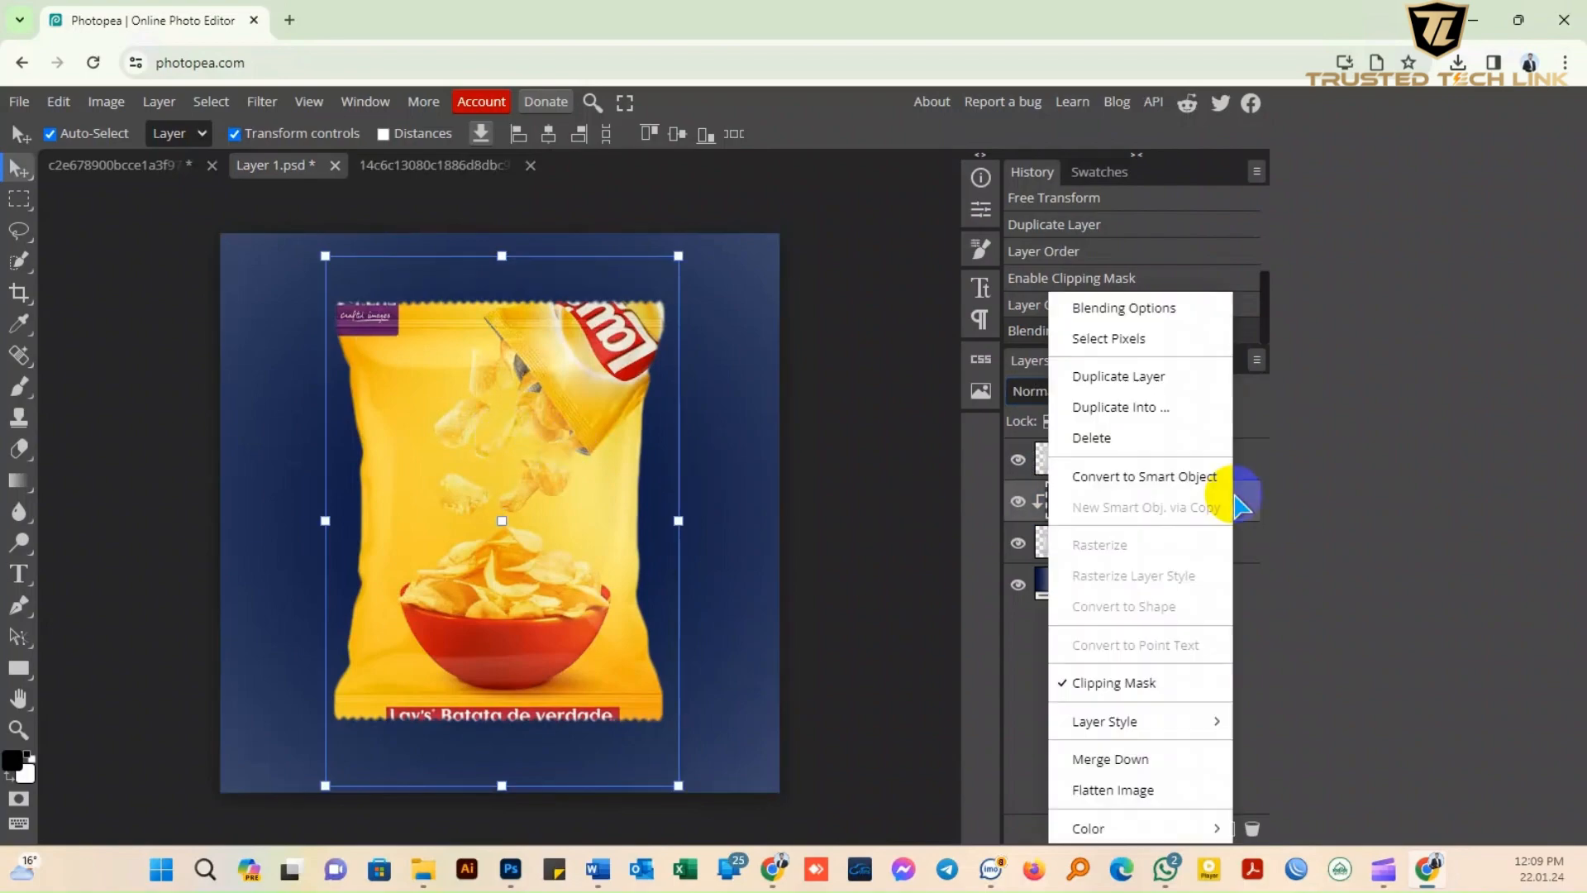
pyautogui.click(1145, 306)
pyautogui.moveTo(725, 262); pyautogui.dragTo(1343, 217)
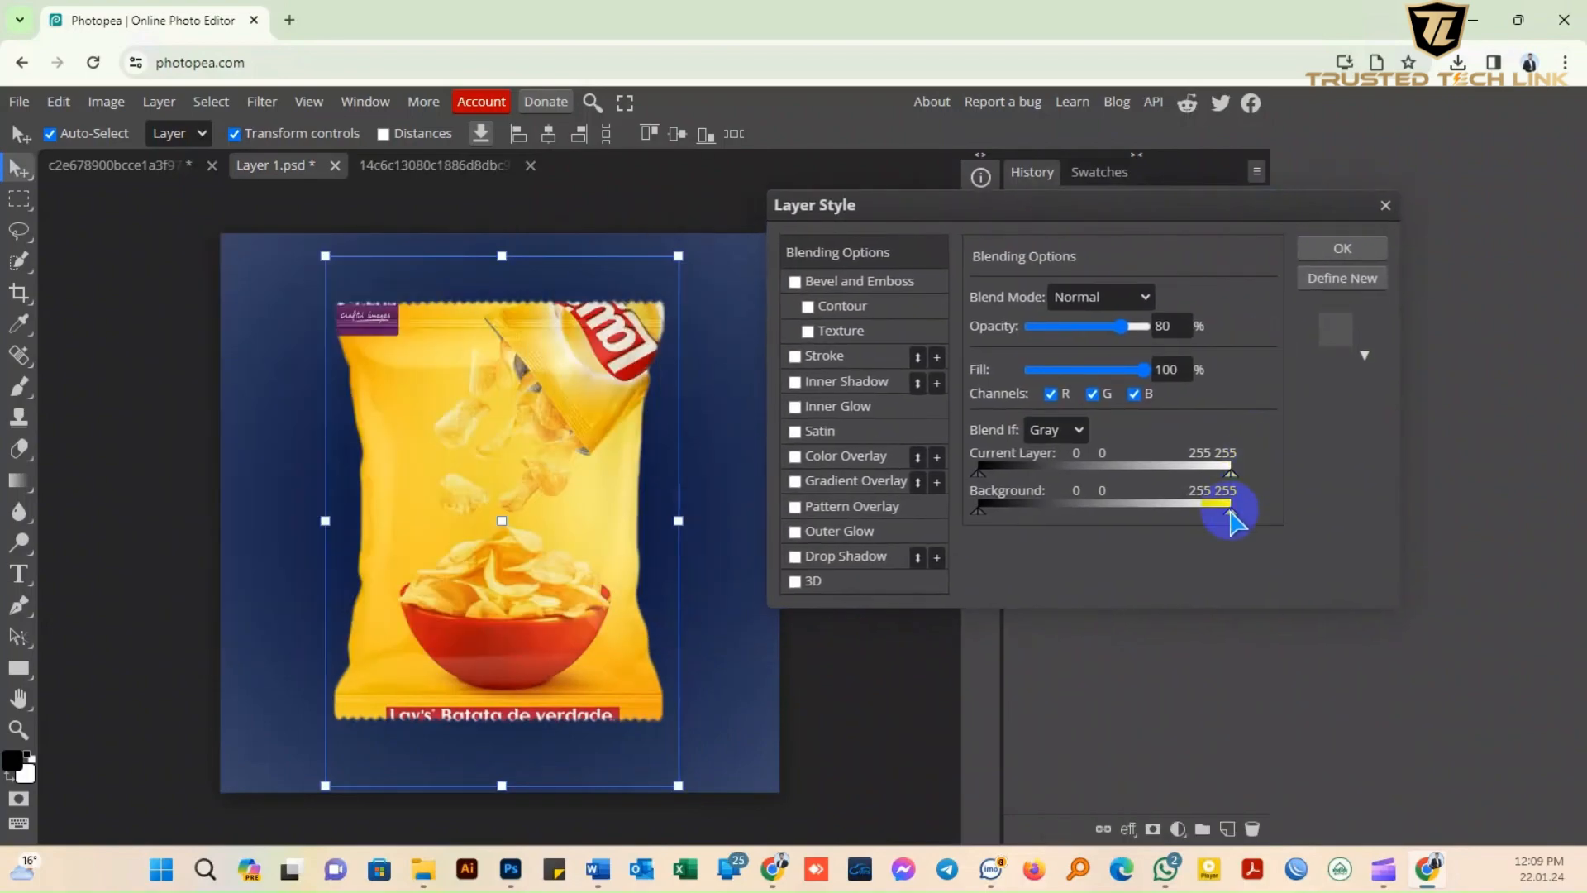
pyautogui.moveTo(1227, 514); pyautogui.dragTo(1210, 514)
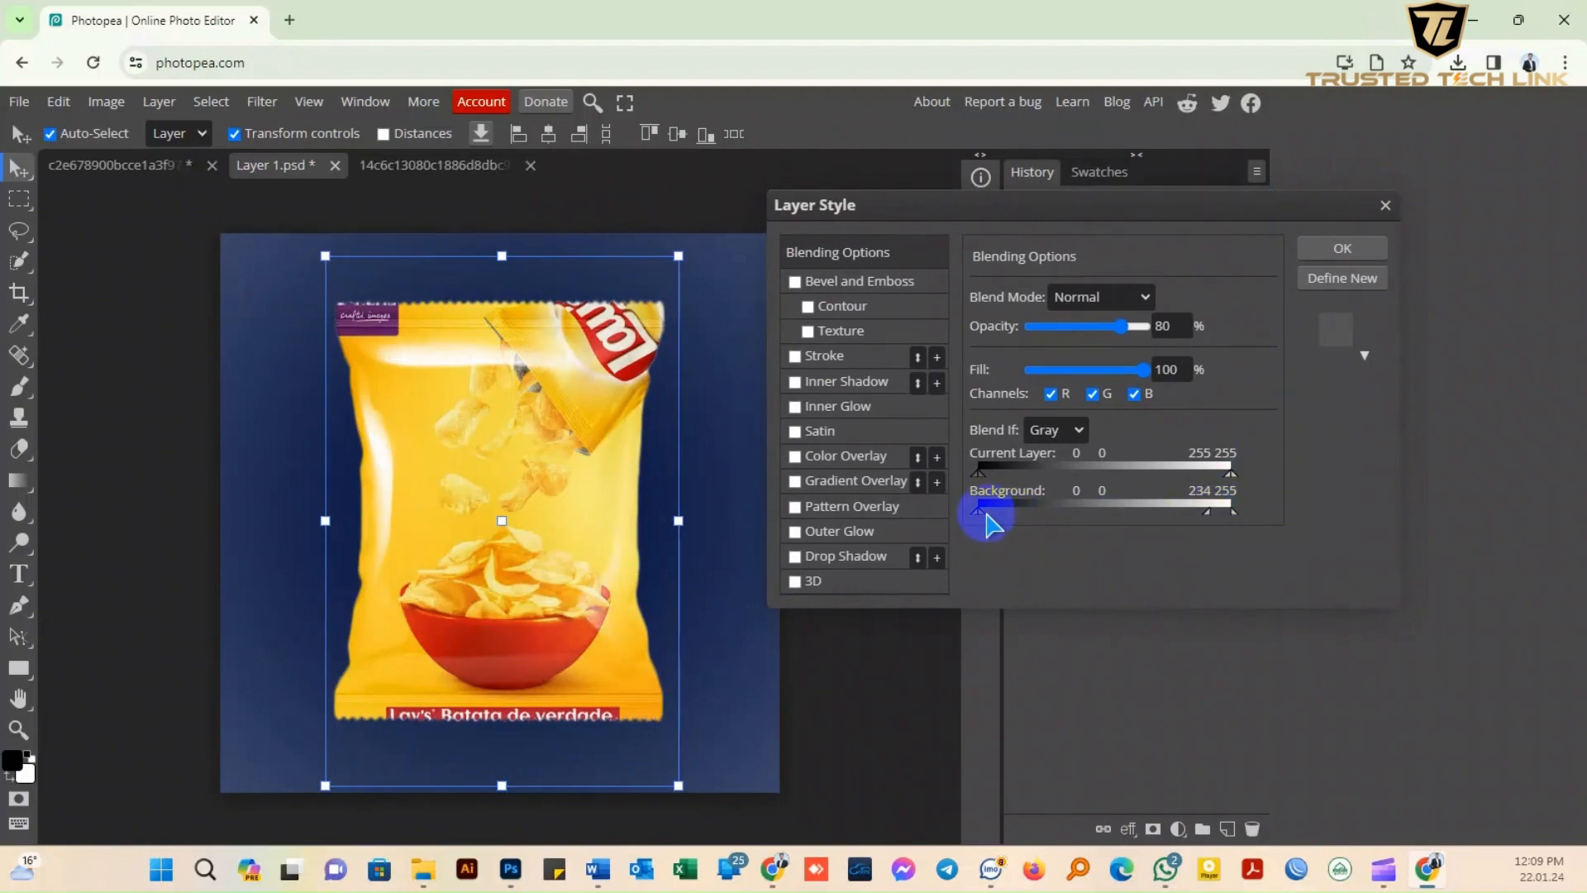
pyautogui.moveTo(985, 513); pyautogui.dragTo(1035, 513)
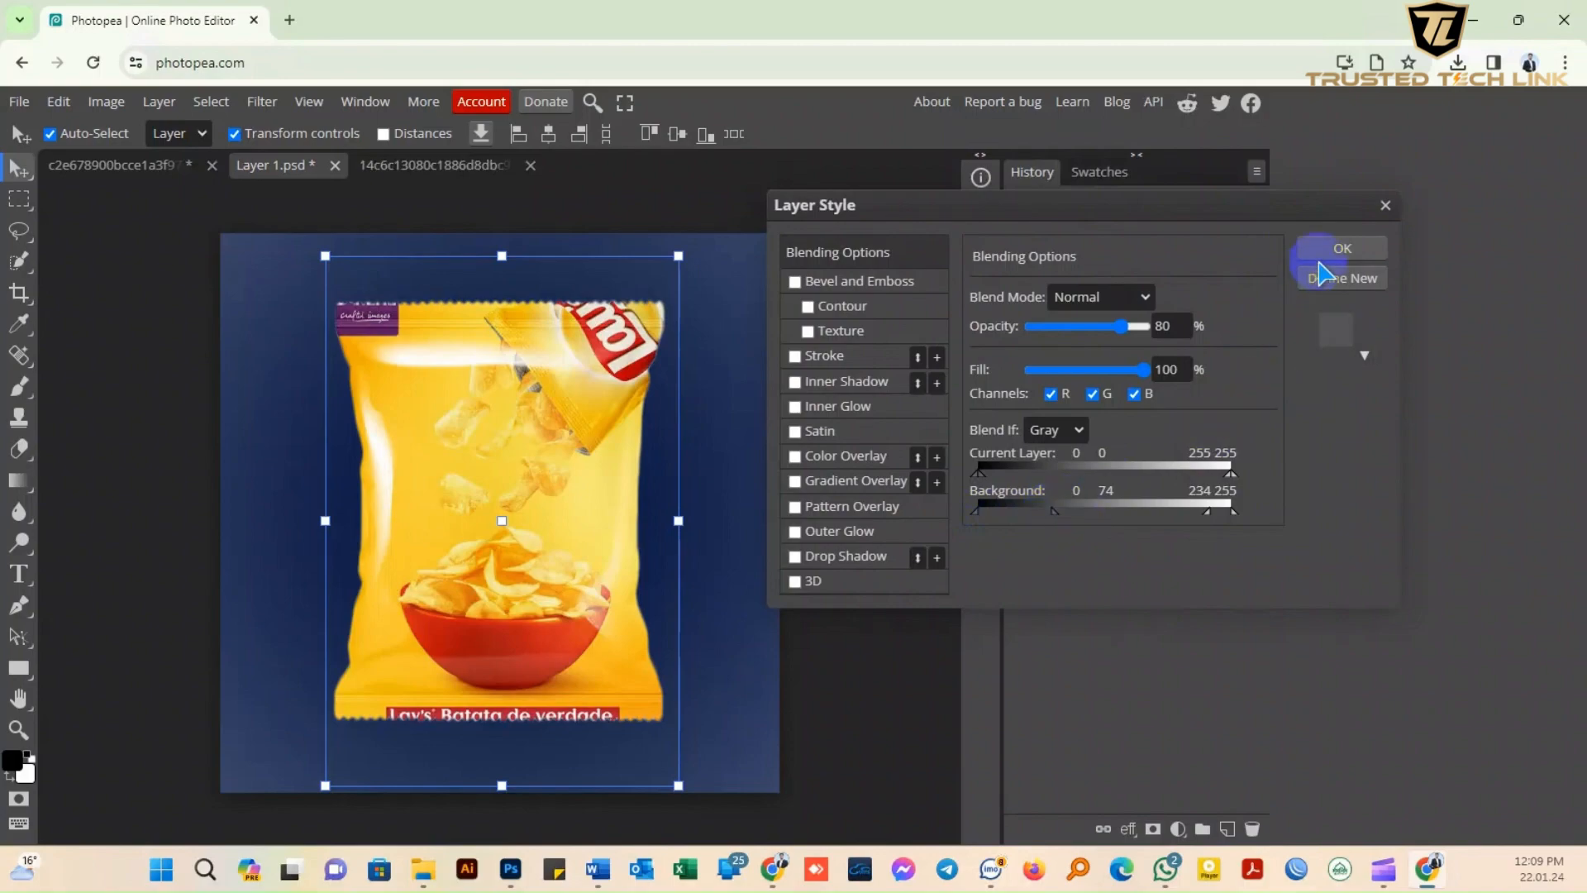
pyautogui.click(1341, 248)
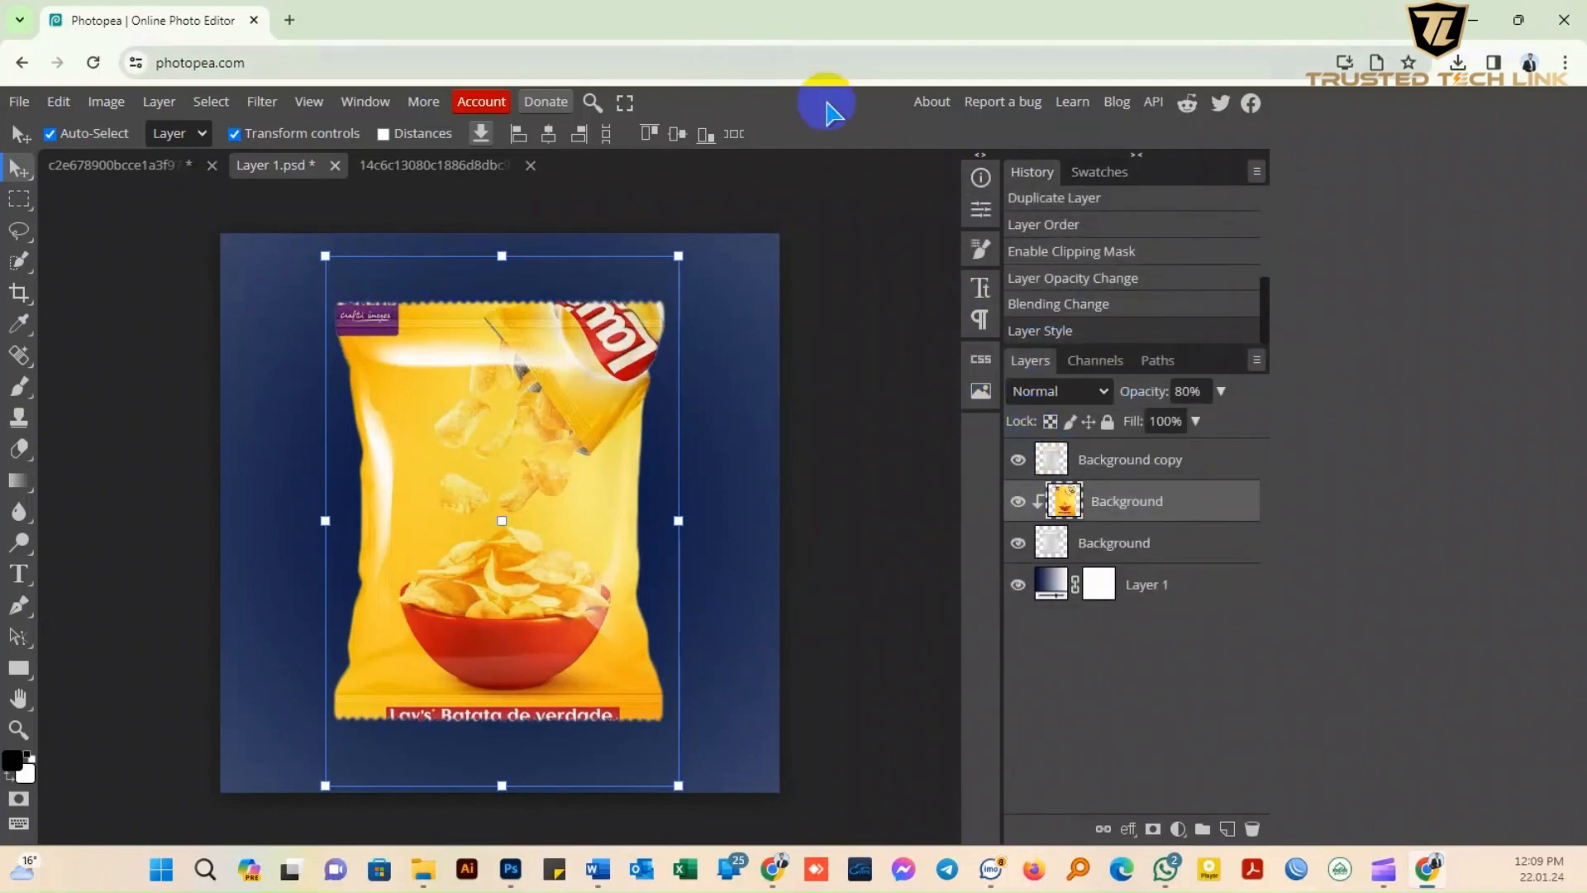
# Turn off the transform controls, close the chips poster document and return to Layer 1.psd.
pyautogui.click(235, 133)
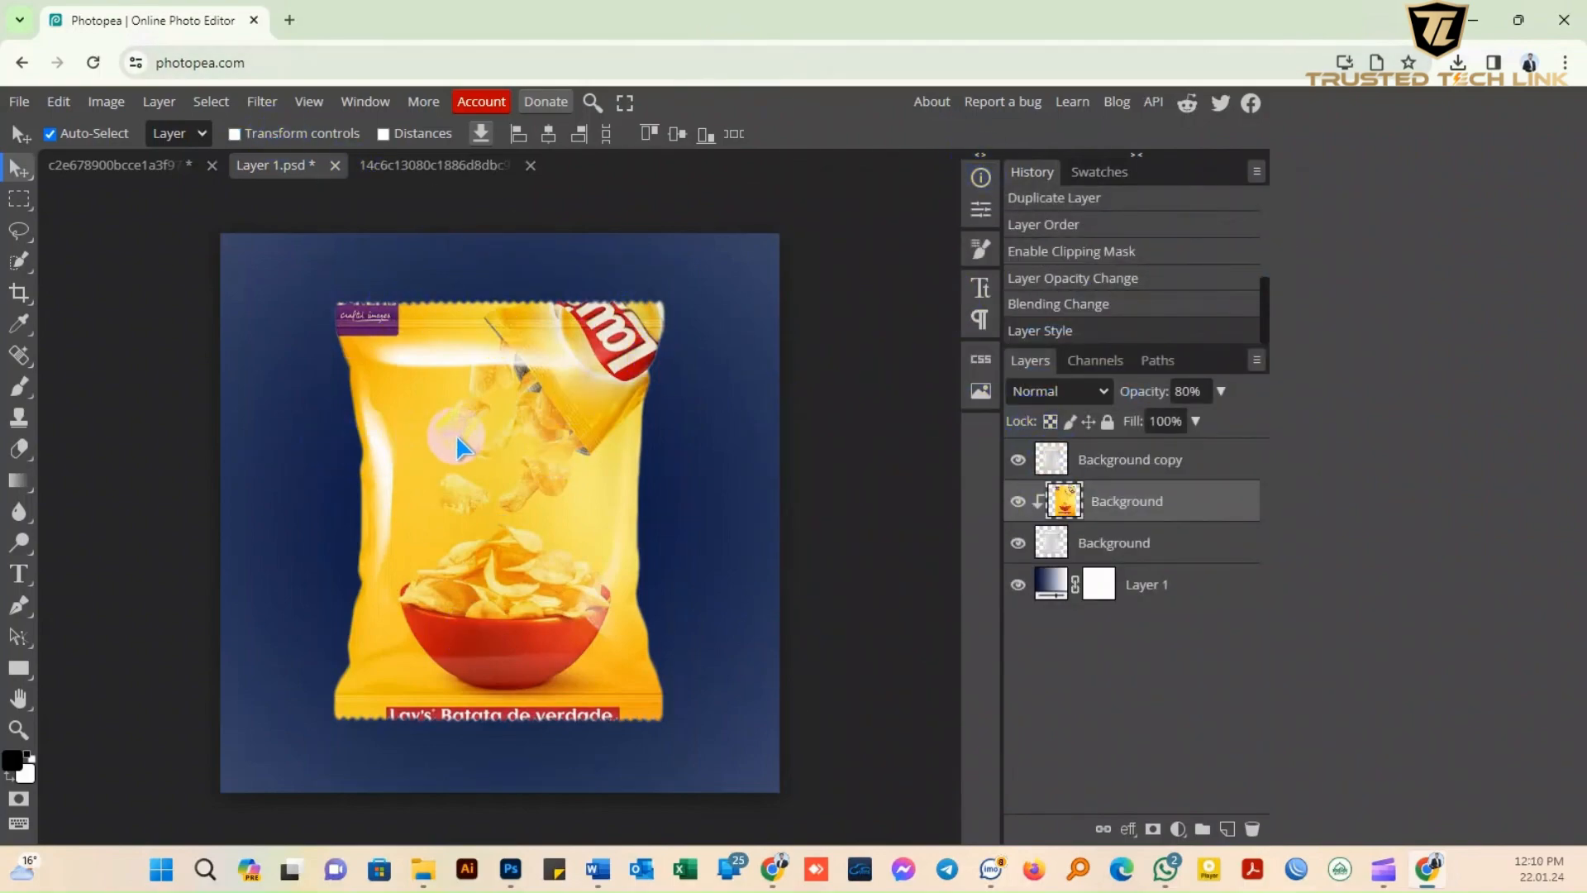
pyautogui.click(142, 165)
pyautogui.click(289, 168)
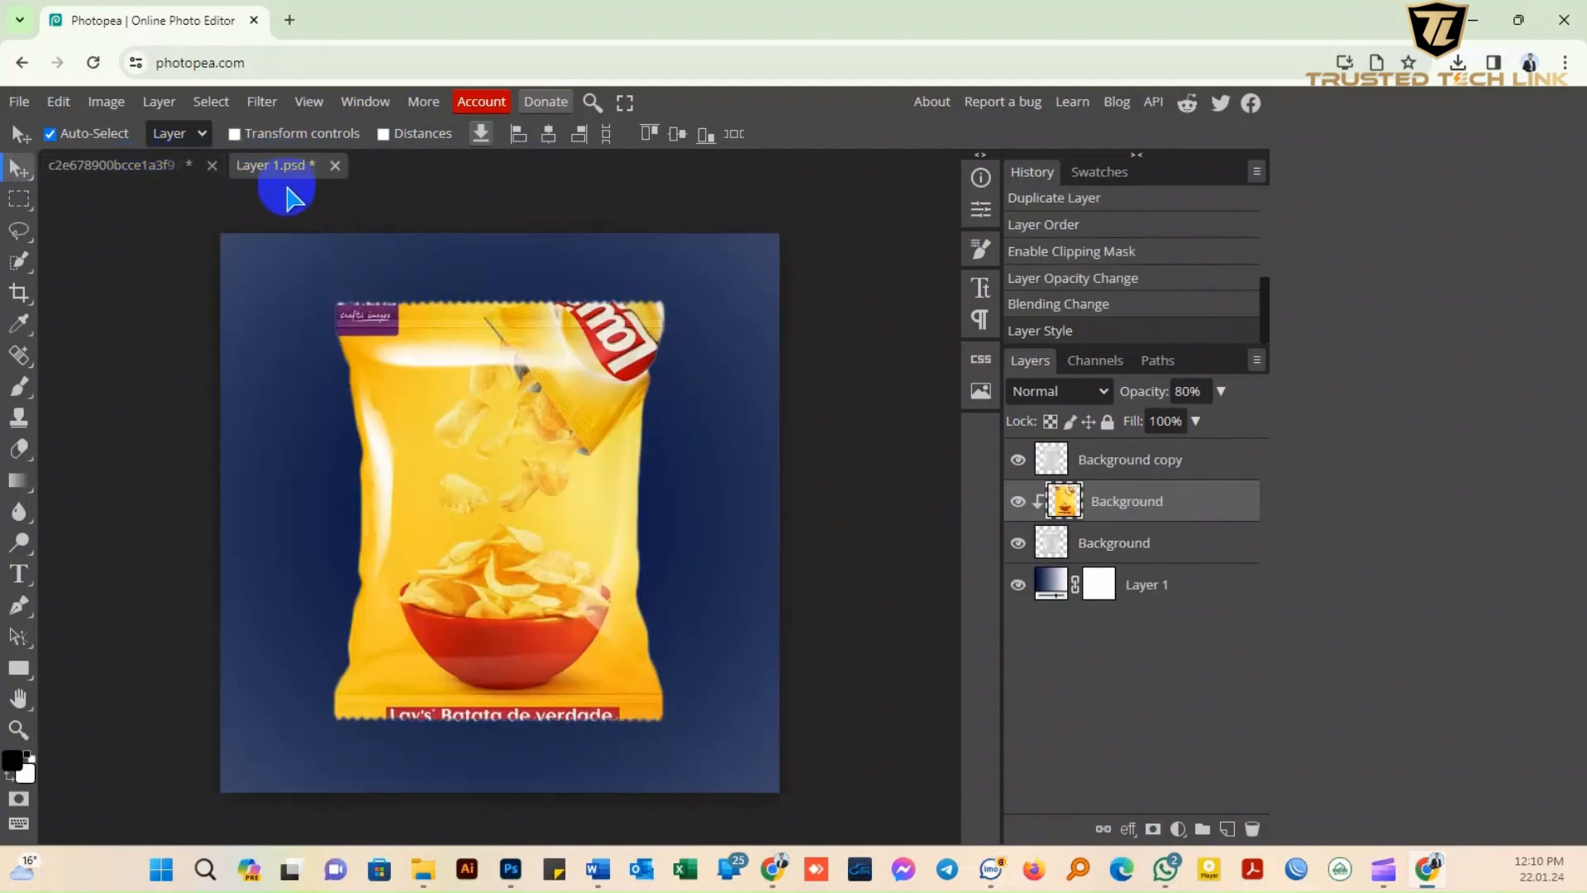
# Export the chips pouch mockup as a JPG image.
pyautogui.click(19, 101)
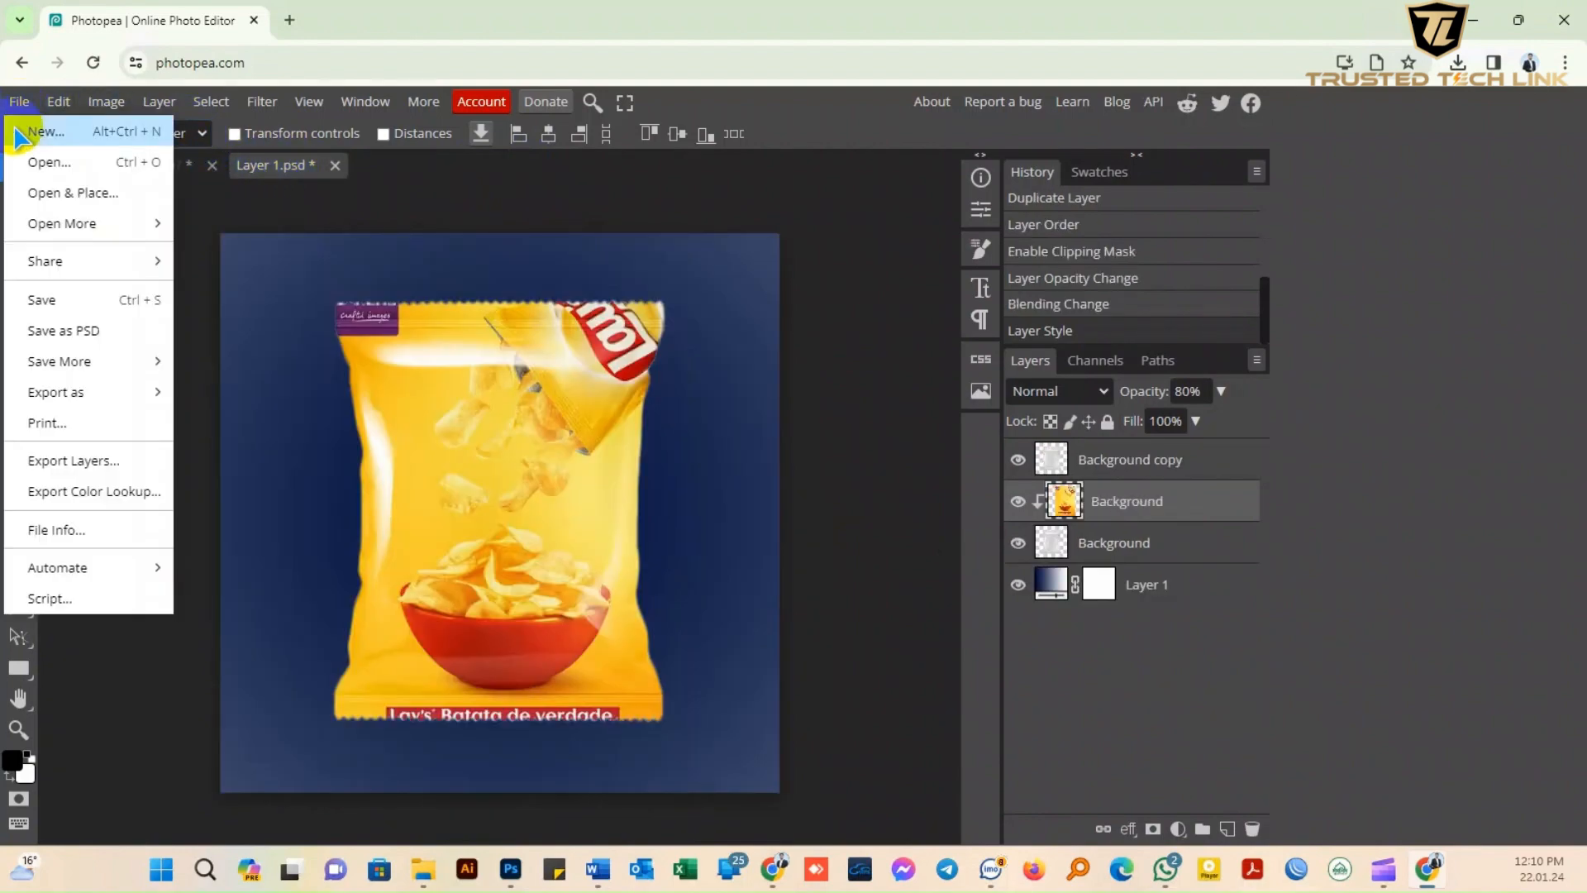
pyautogui.moveTo(97, 368)
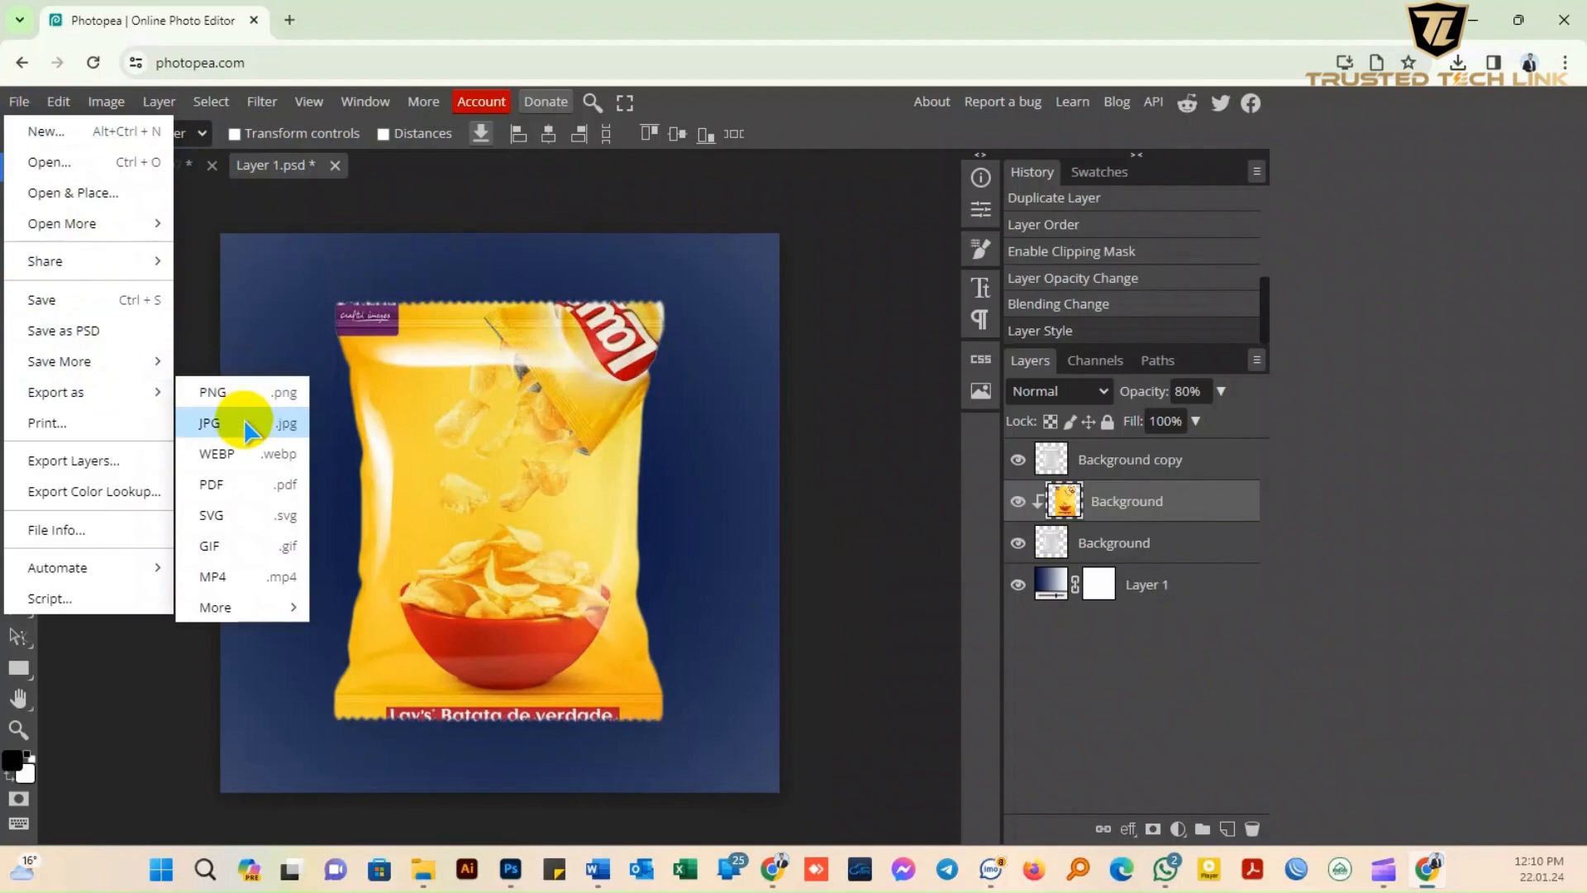
pyautogui.click(220, 414)
pyautogui.click(783, 436)
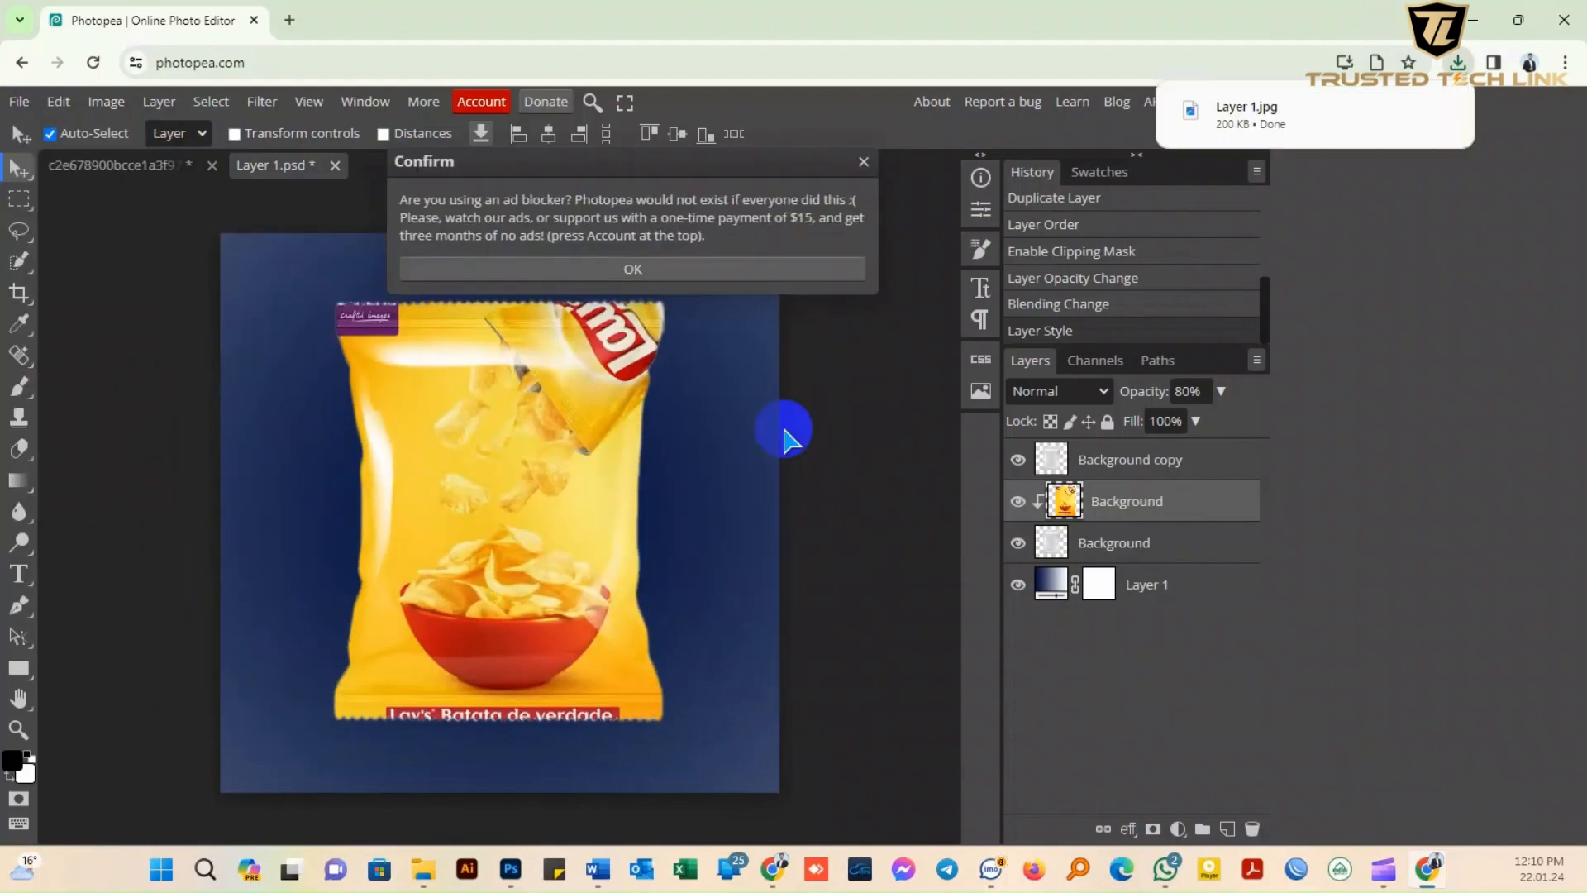
# View the exported Layer 1.jpg in the image viewer, close it and dismiss the ad blocker notice.
pyautogui.click(1356, 116)
pyautogui.click(907, 210)
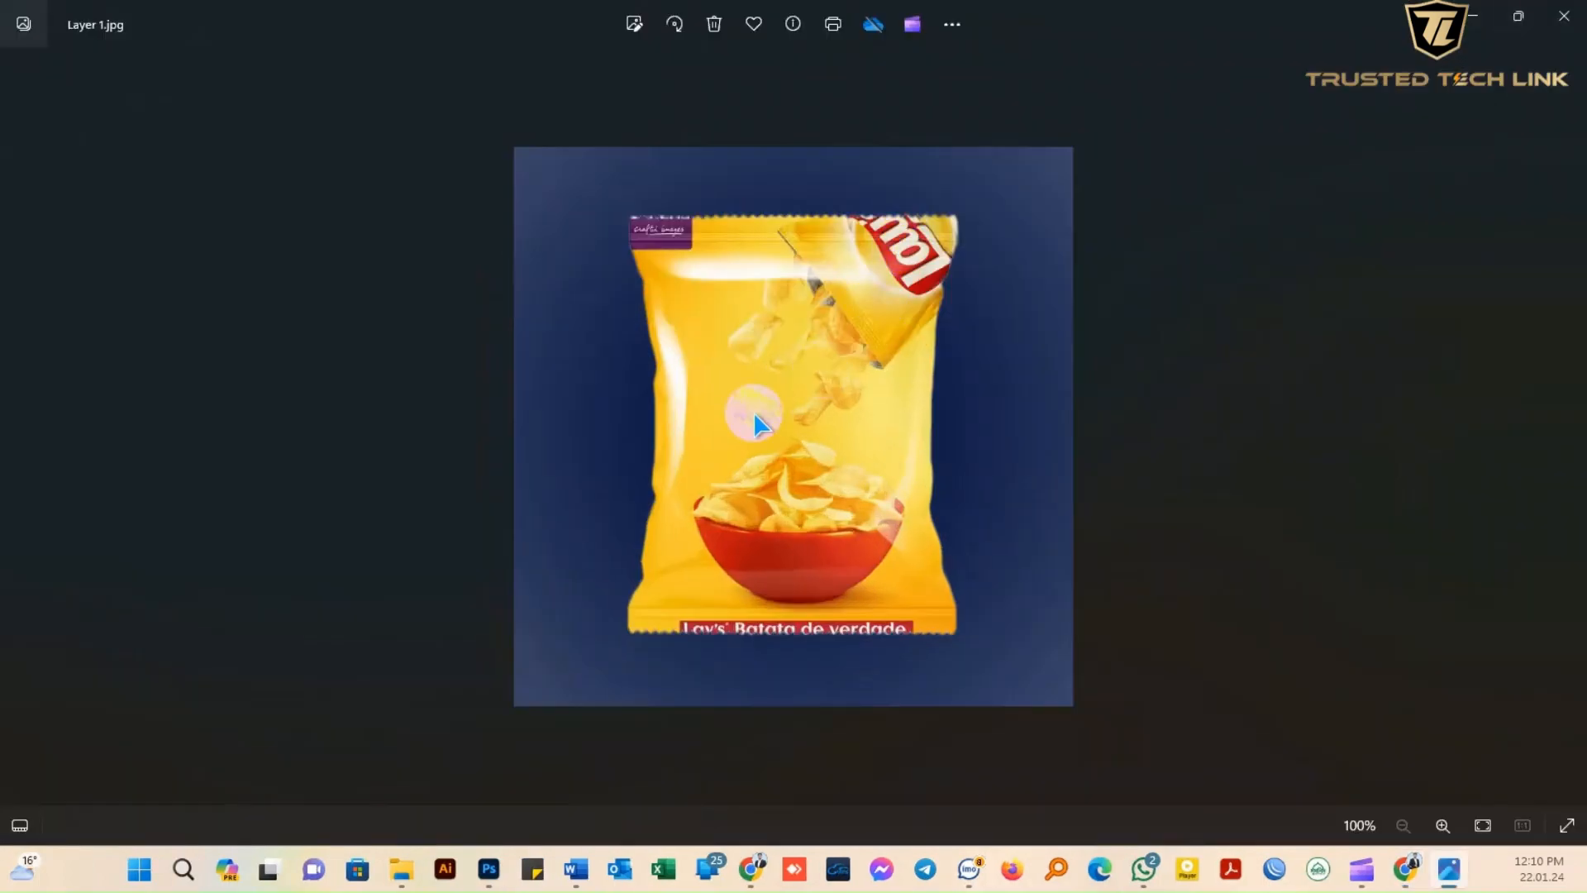
pyautogui.click(1564, 15)
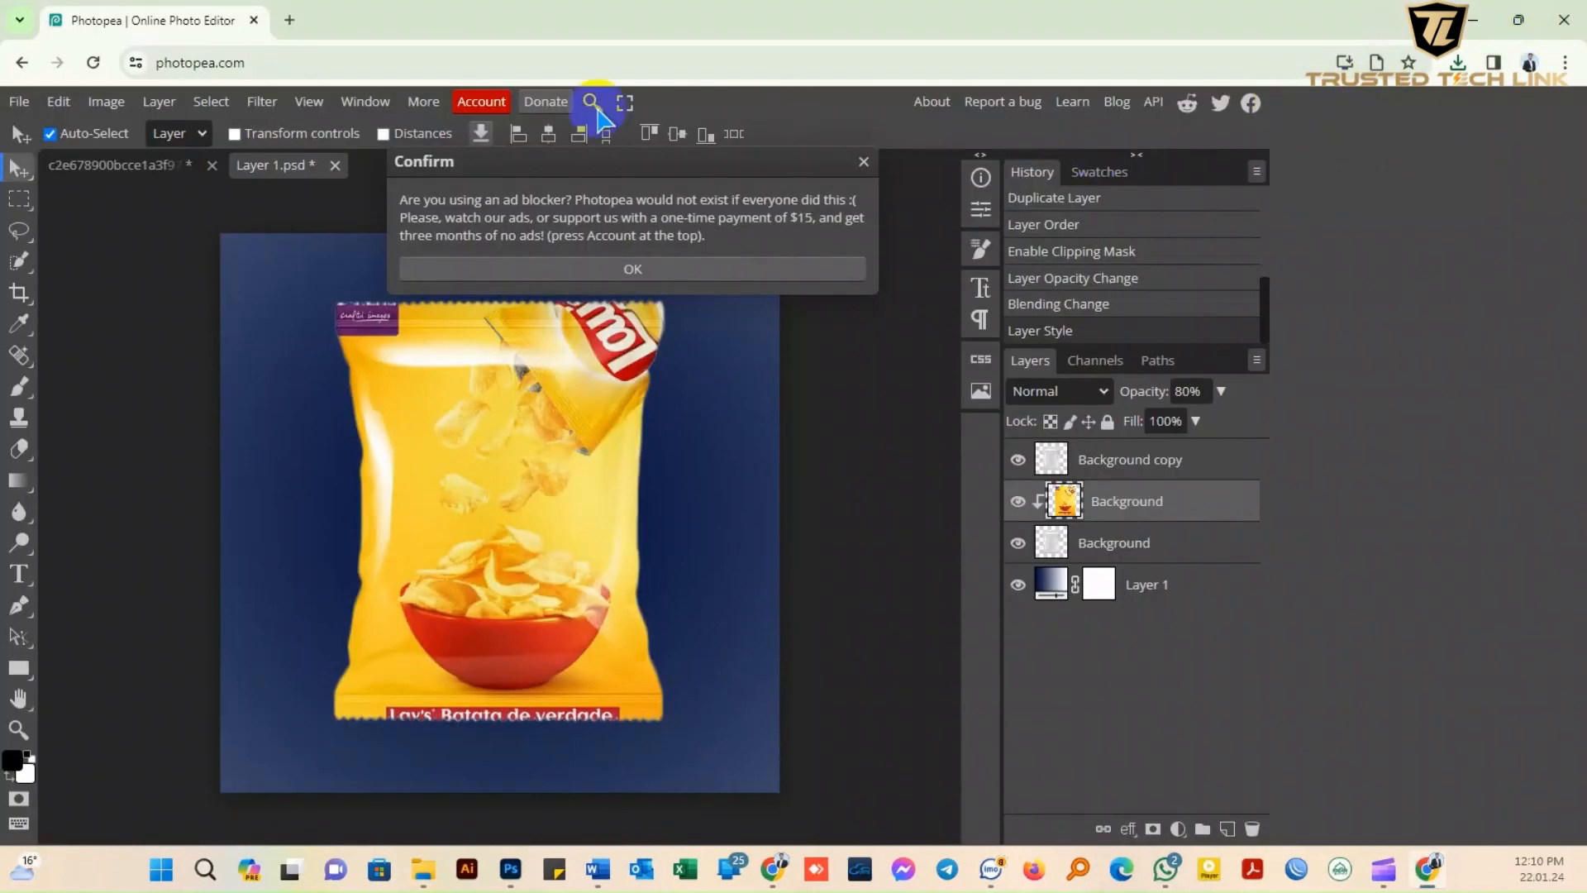
pyautogui.click(633, 264)
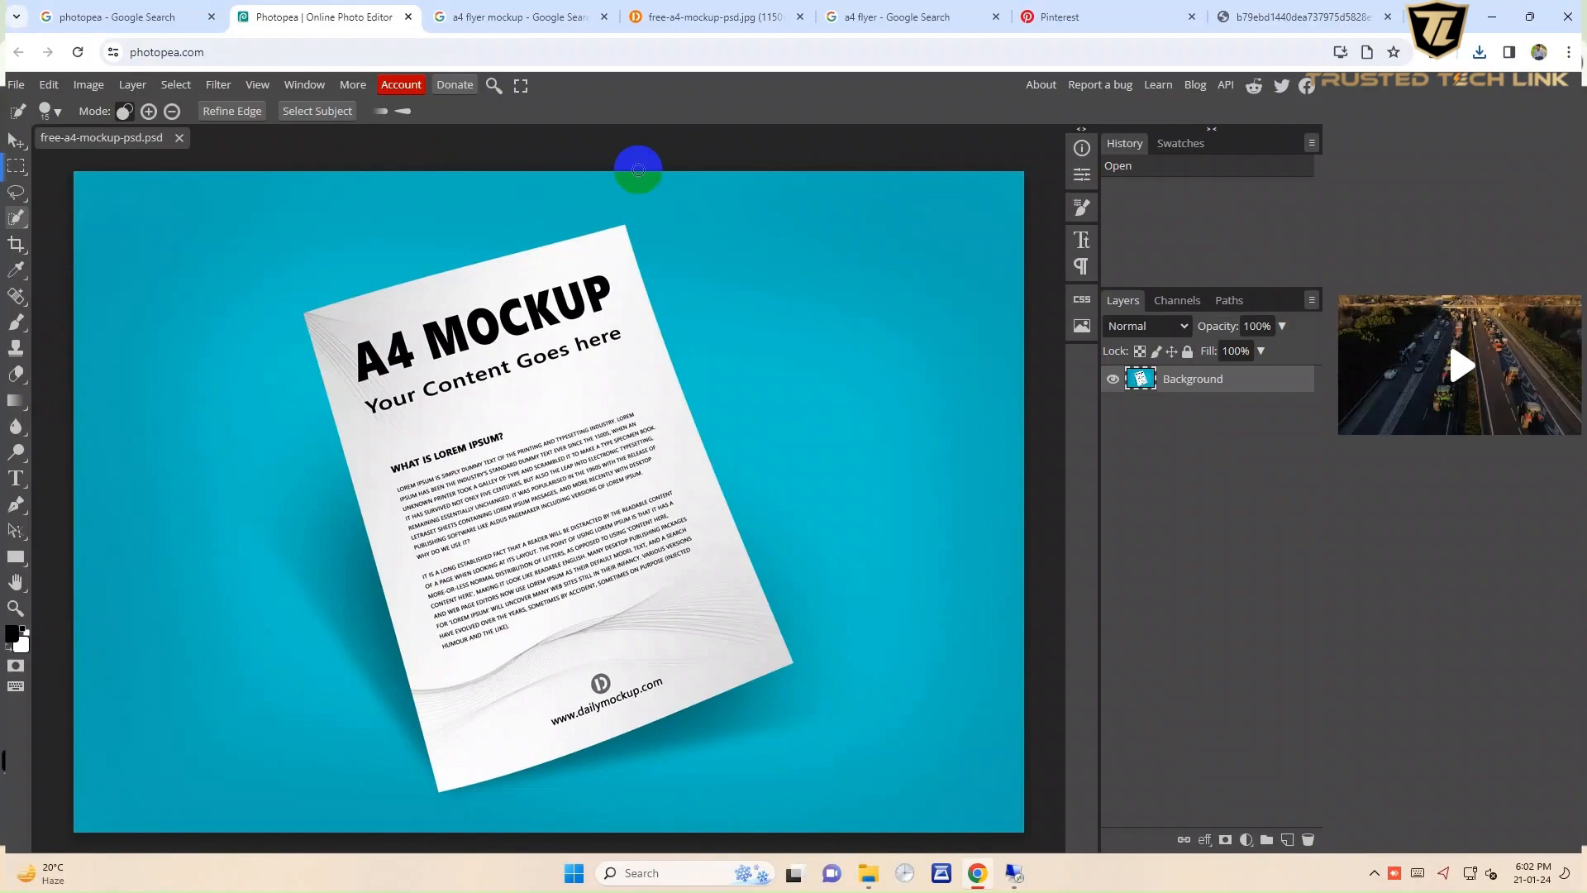
# Open the business flyer image b79ebd1440dea737975d5828e9e24133 from the Pictures folder.
pyautogui.click(16, 84)
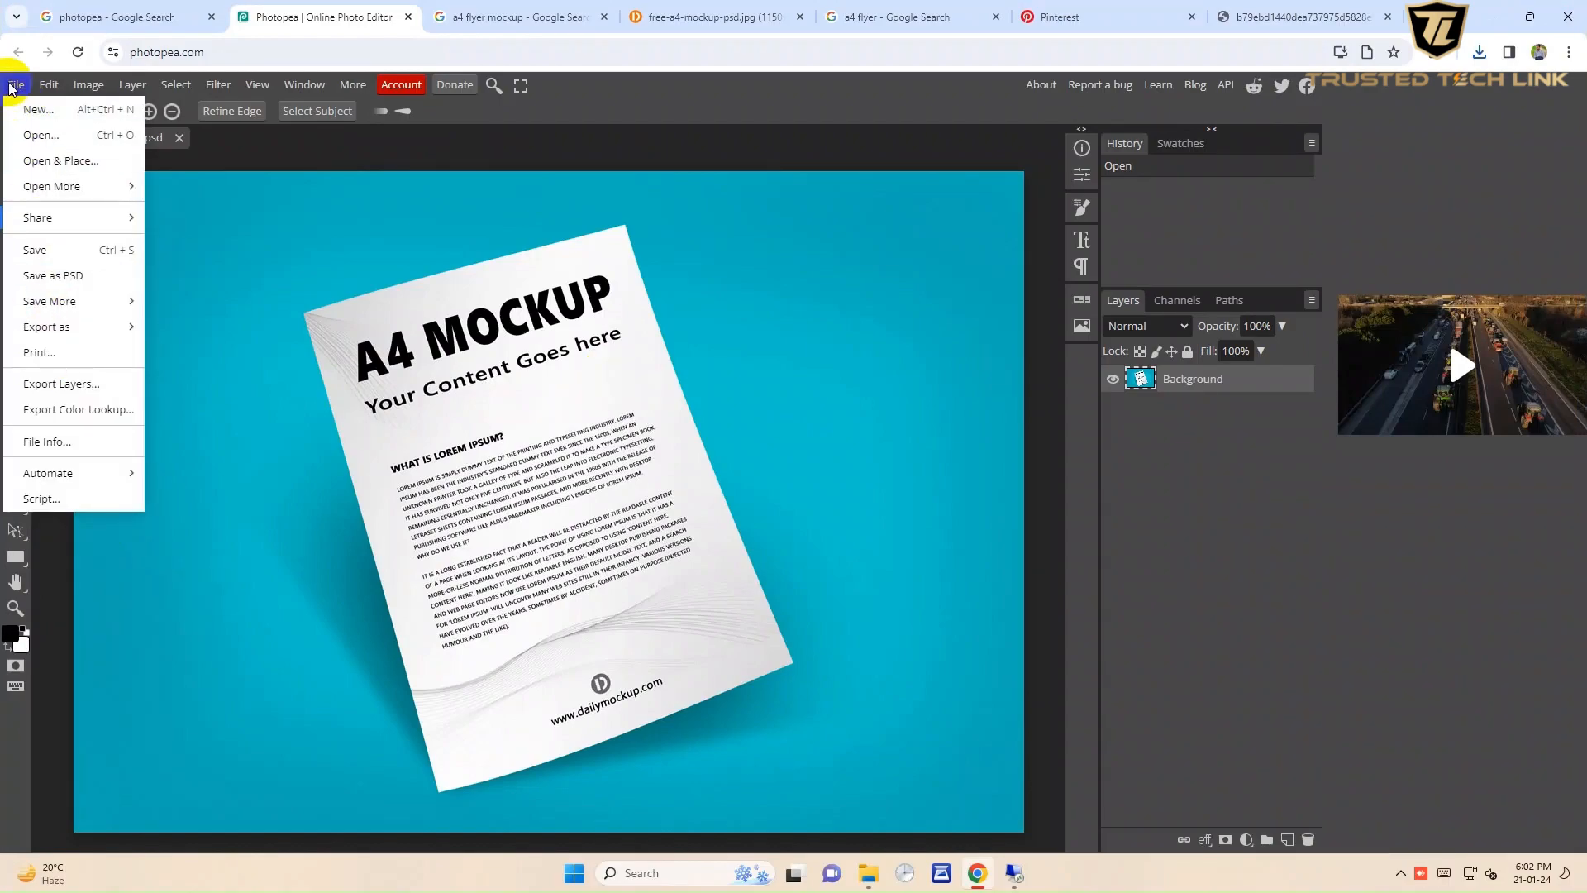
pyautogui.click(37, 135)
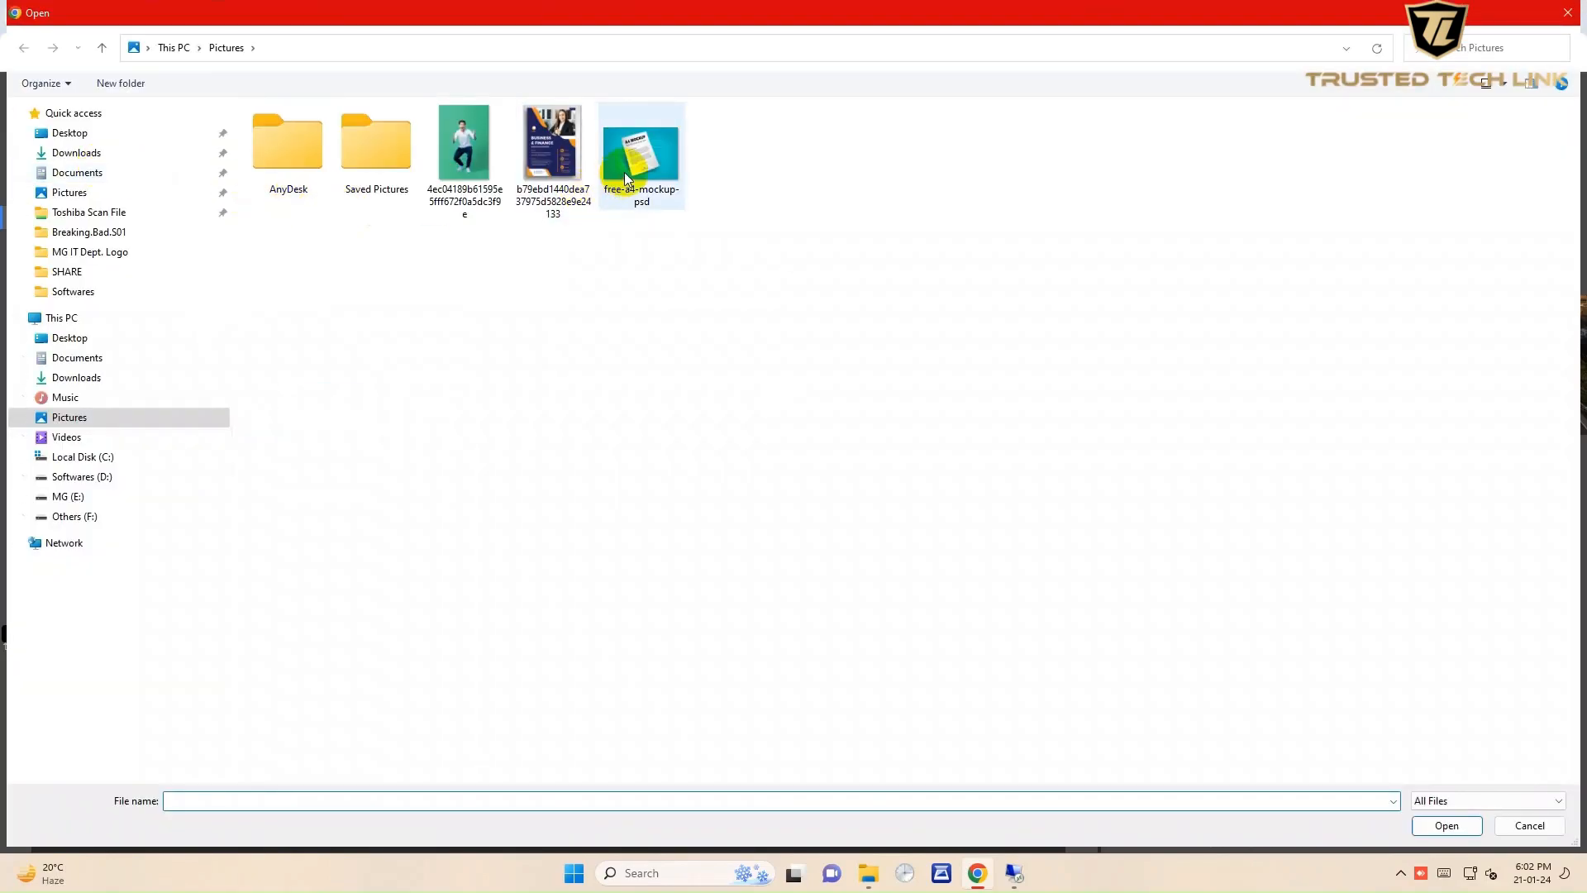
pyautogui.doubleClick(552, 156)
# Copy a rectangular selection of the flyer without its grey border and paste it into free-a4-mockup-psd.psd, allowing clipboard access.
pyautogui.click(12, 163)
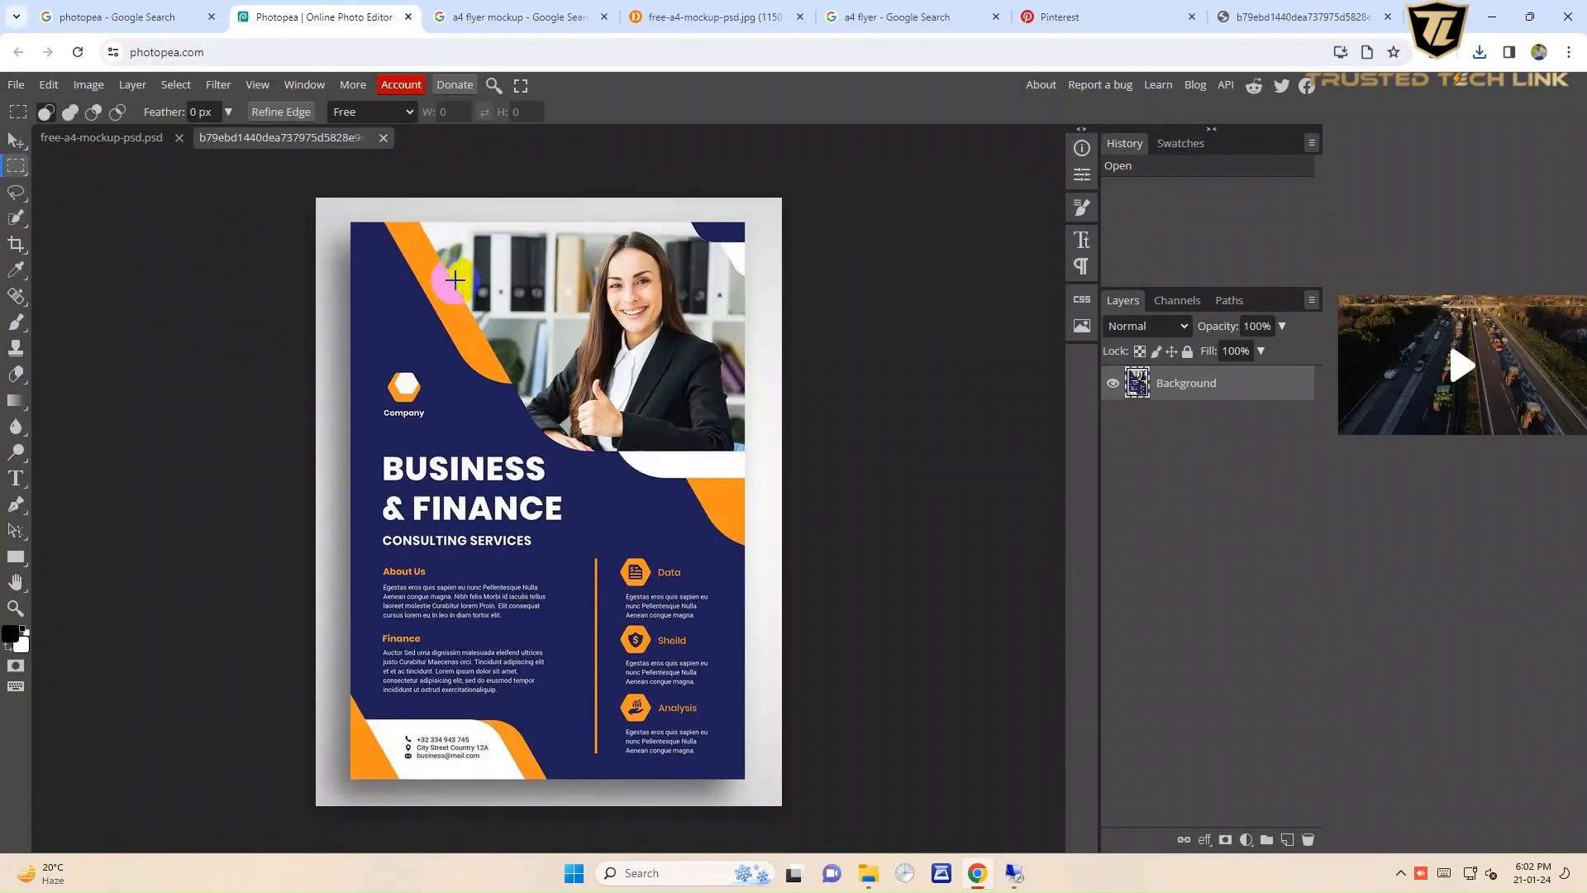
pyautogui.moveTo(349, 218); pyautogui.dragTo(744, 778)
pyautogui.click(95, 137)
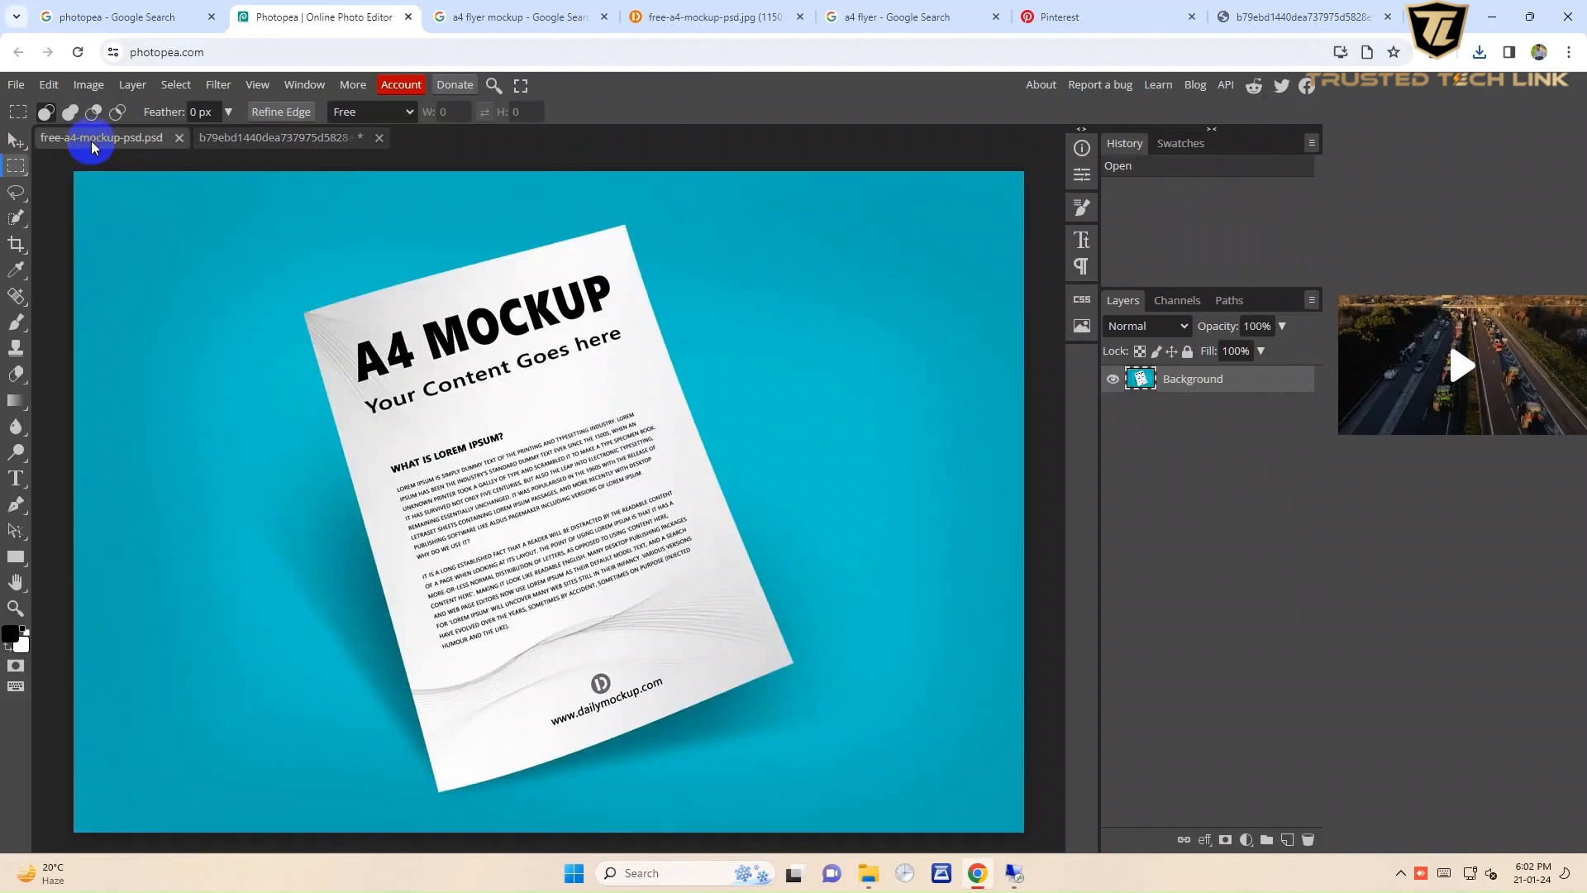
pyautogui.hotkey('ctrl', 'v')
pyautogui.click(310, 180)
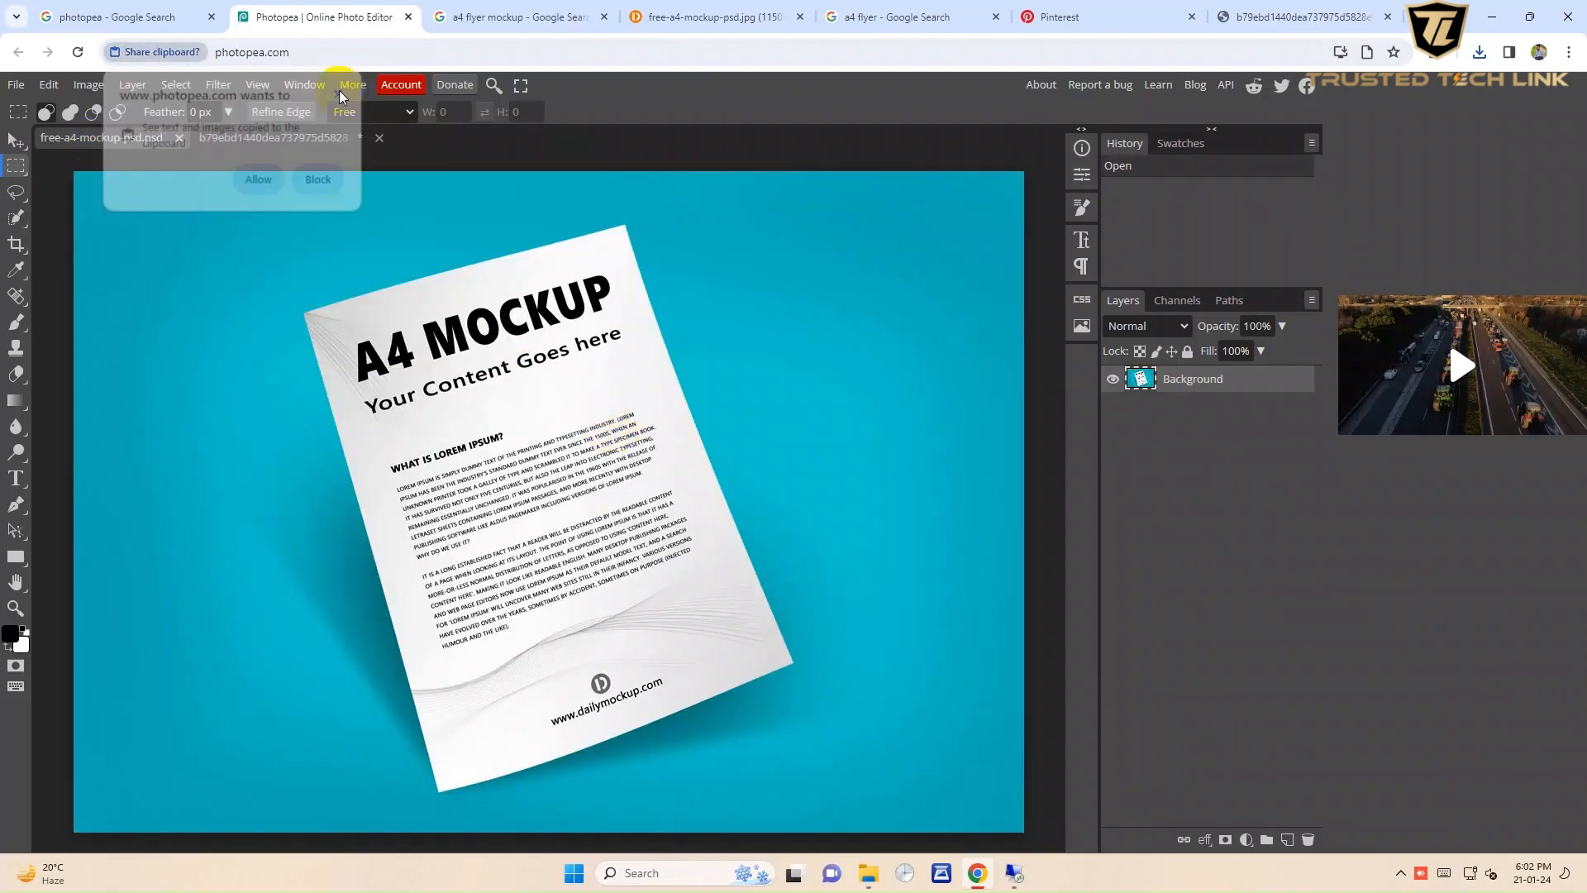
pyautogui.click(49, 84)
pyautogui.click(116, 301)
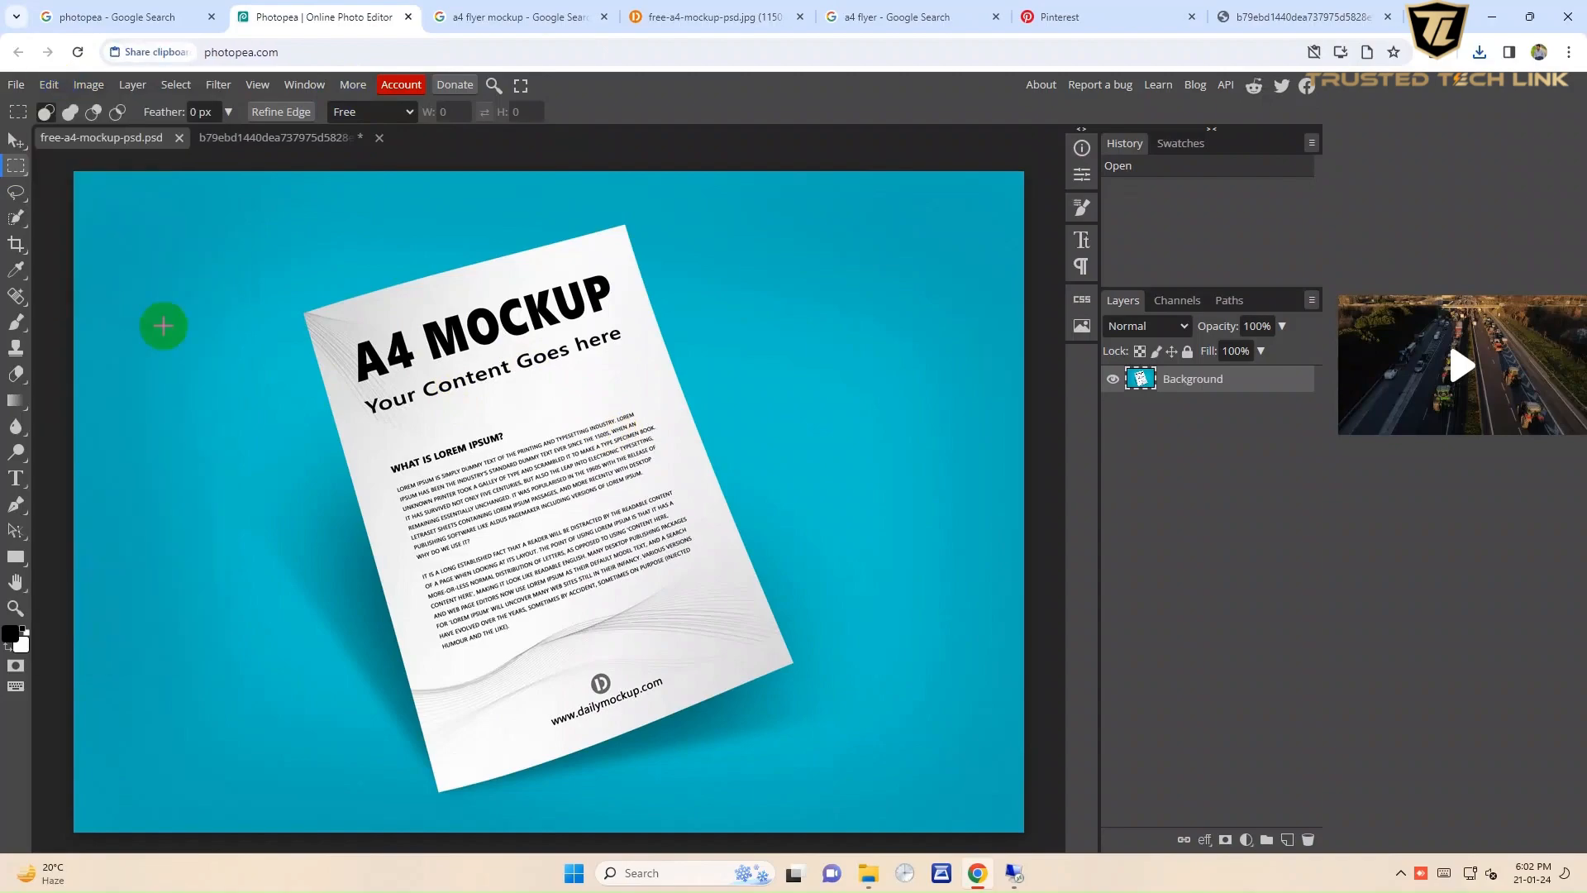
pyautogui.click(258, 177)
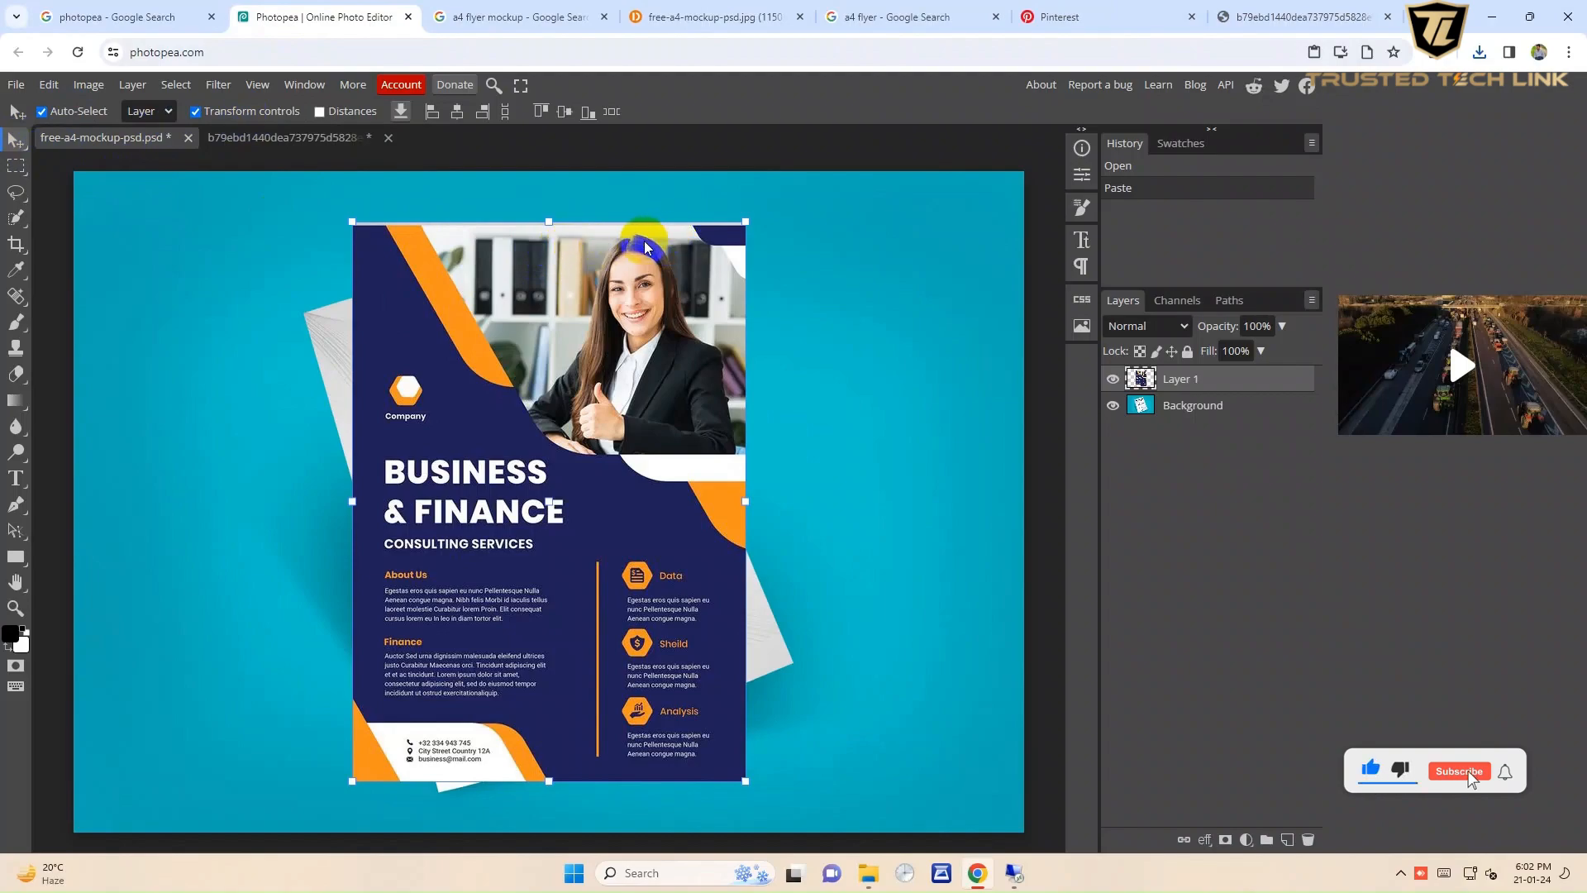
# Move the pasted flyer down and to the left over the A4 mockup sheet.
pyautogui.moveTo(639, 255); pyautogui.dragTo(602, 310)
pyautogui.rightClick(602, 310)
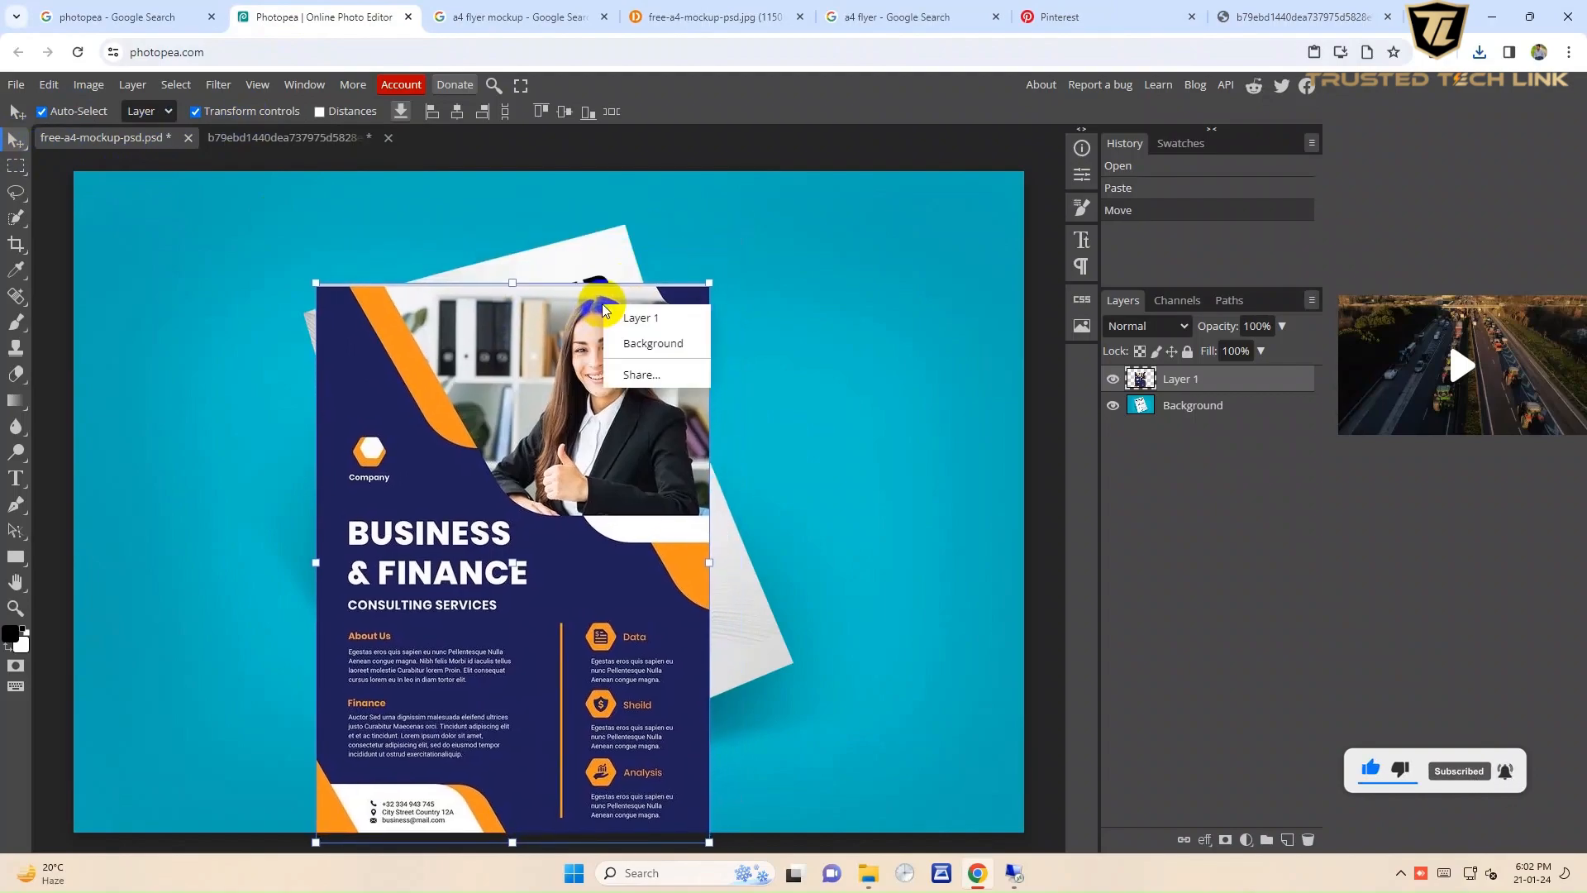
pyautogui.click(519, 359)
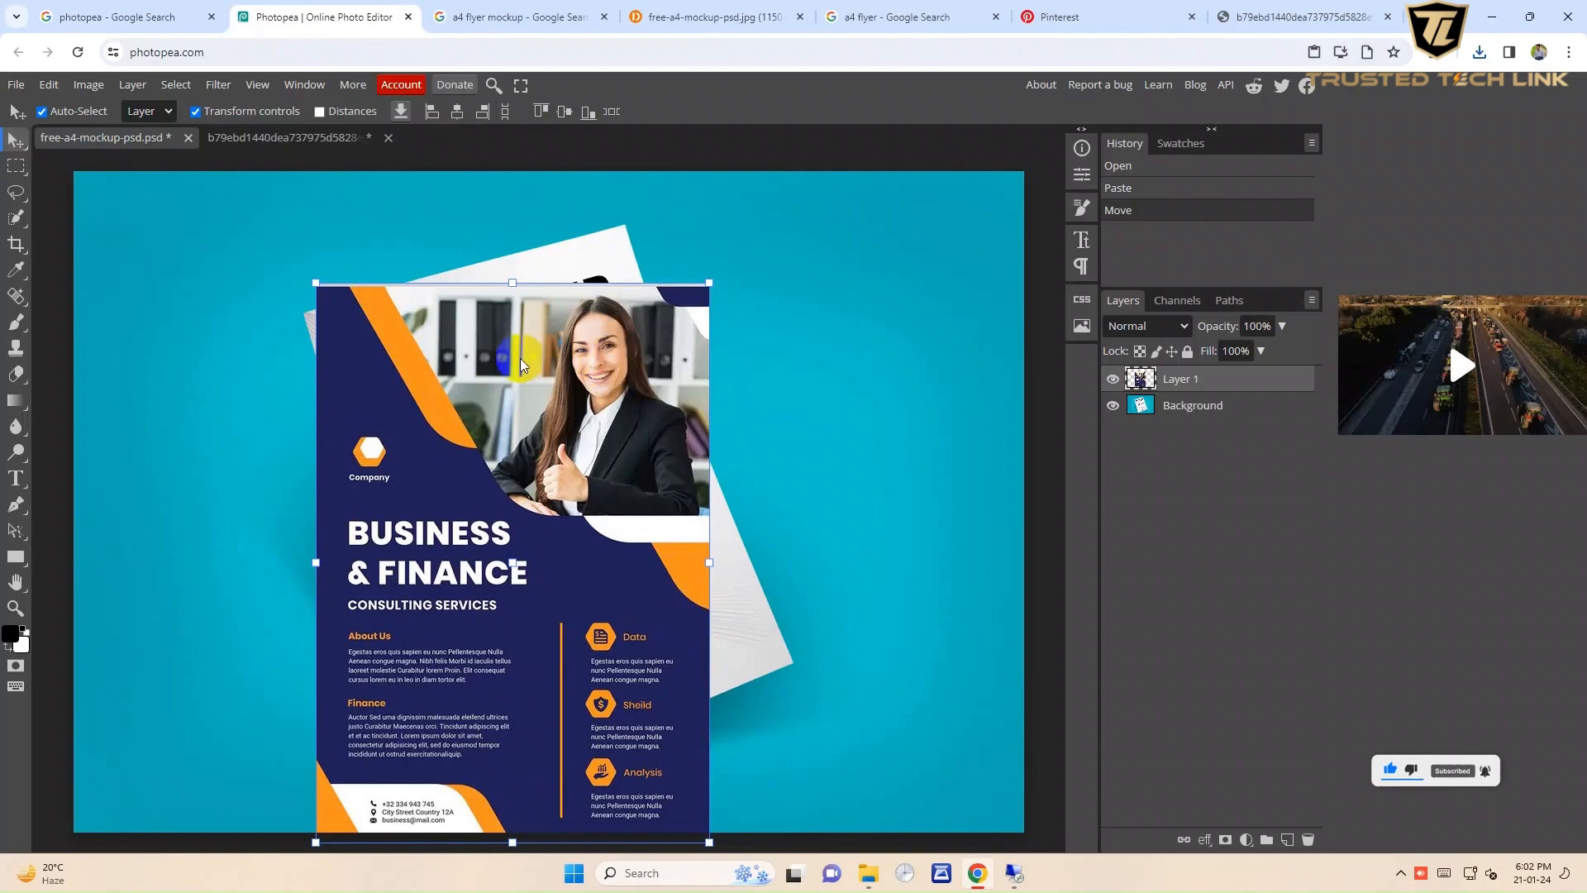
# Skew the pasted flyer layer, pulling its four corners inward to roughly follow the tilted A4 mockup sheet.
pyautogui.click(89, 84)
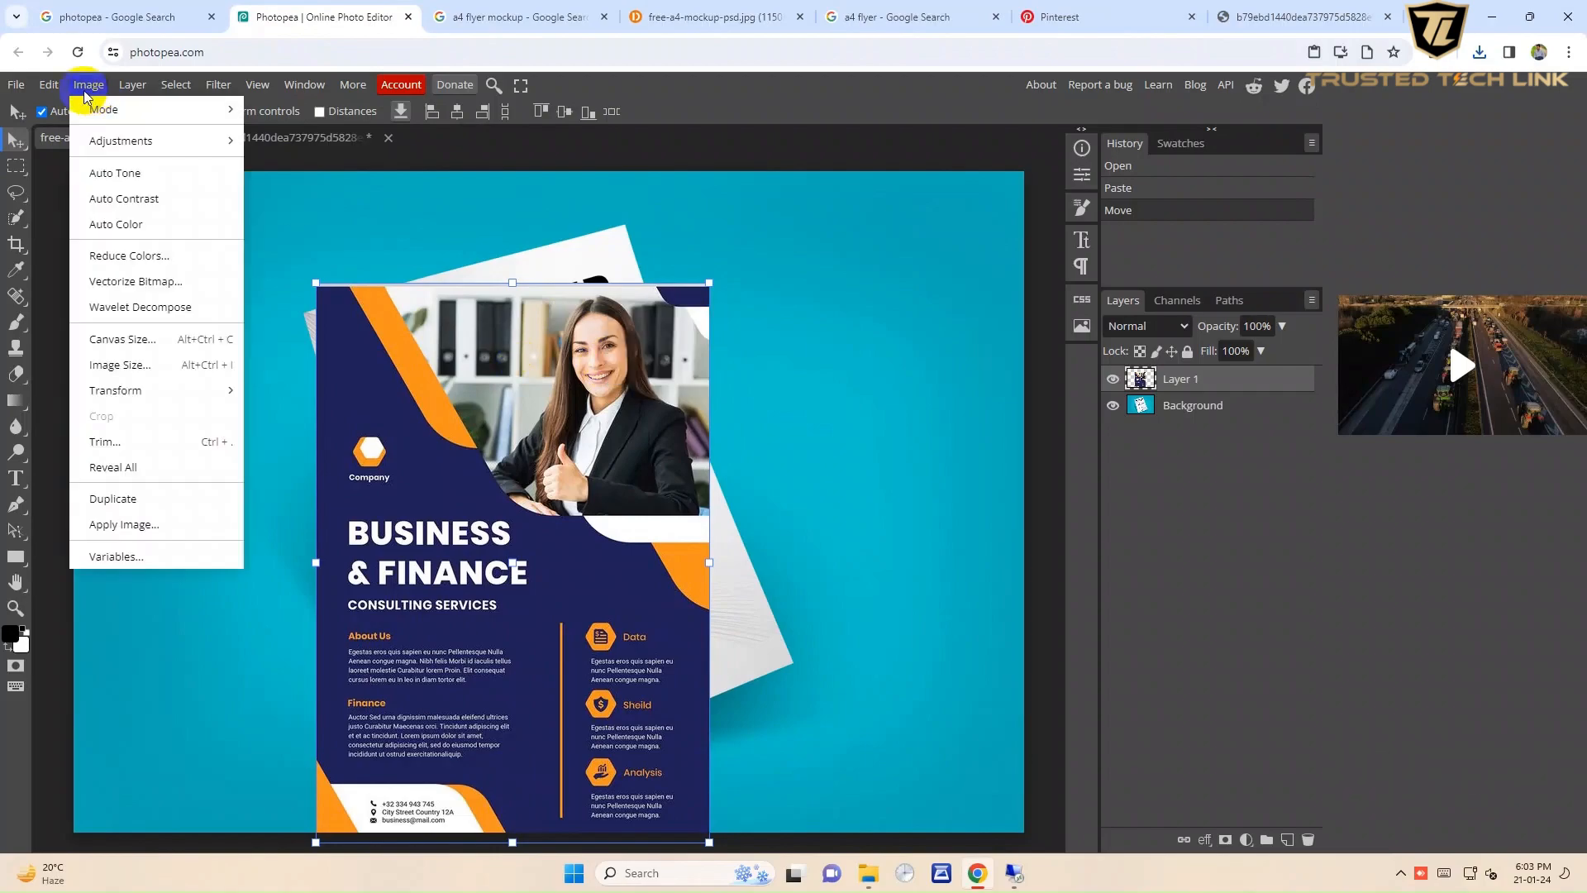
pyautogui.moveTo(49, 91)
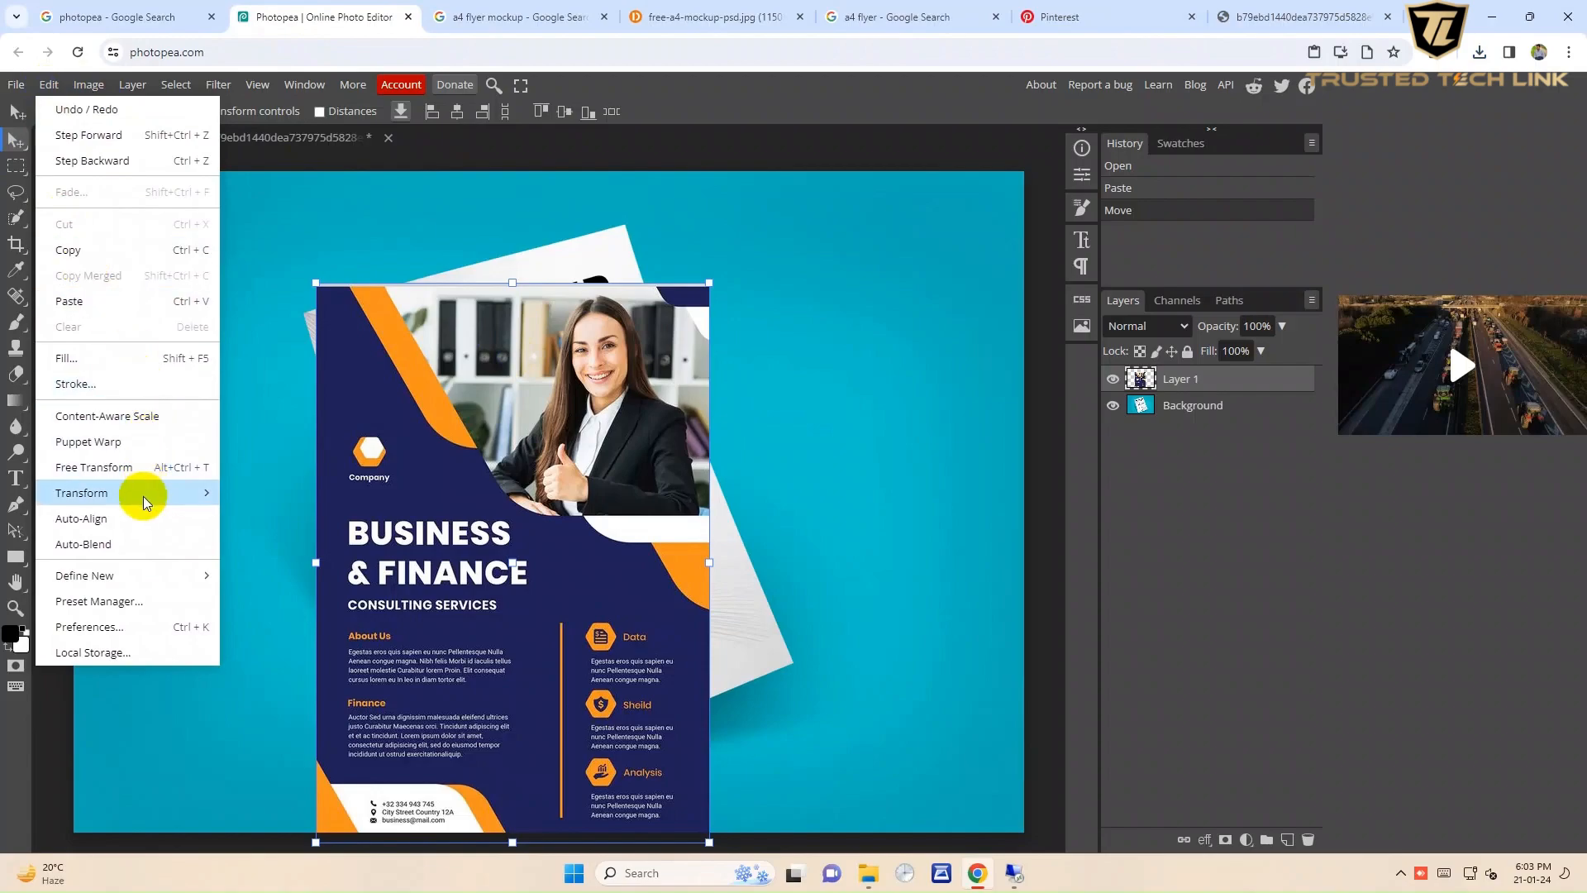
pyautogui.moveTo(142, 496)
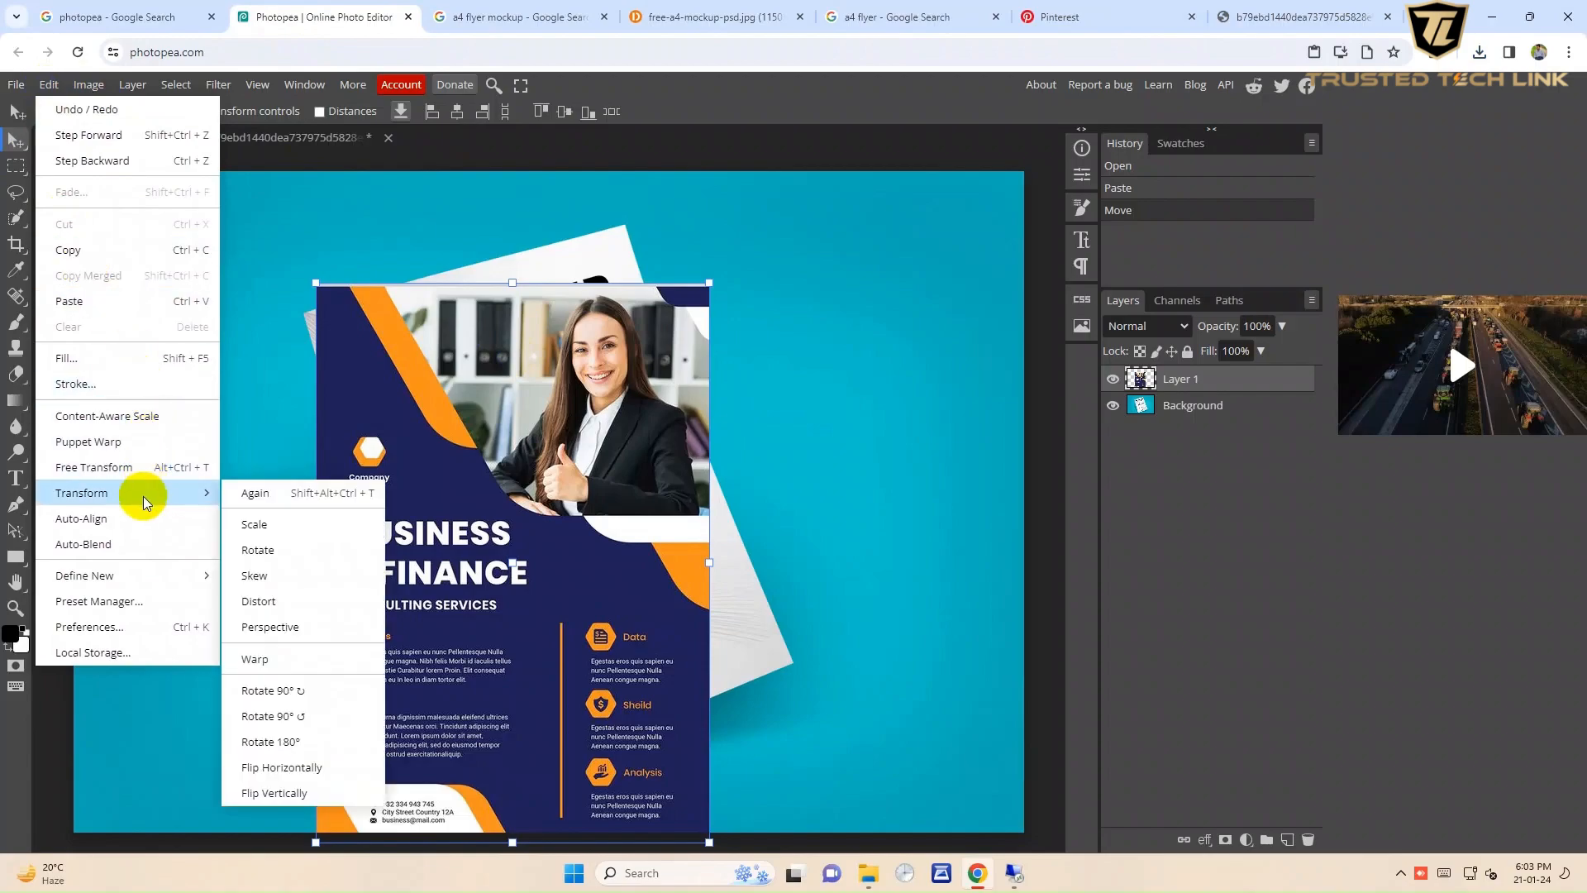
pyautogui.click(295, 578)
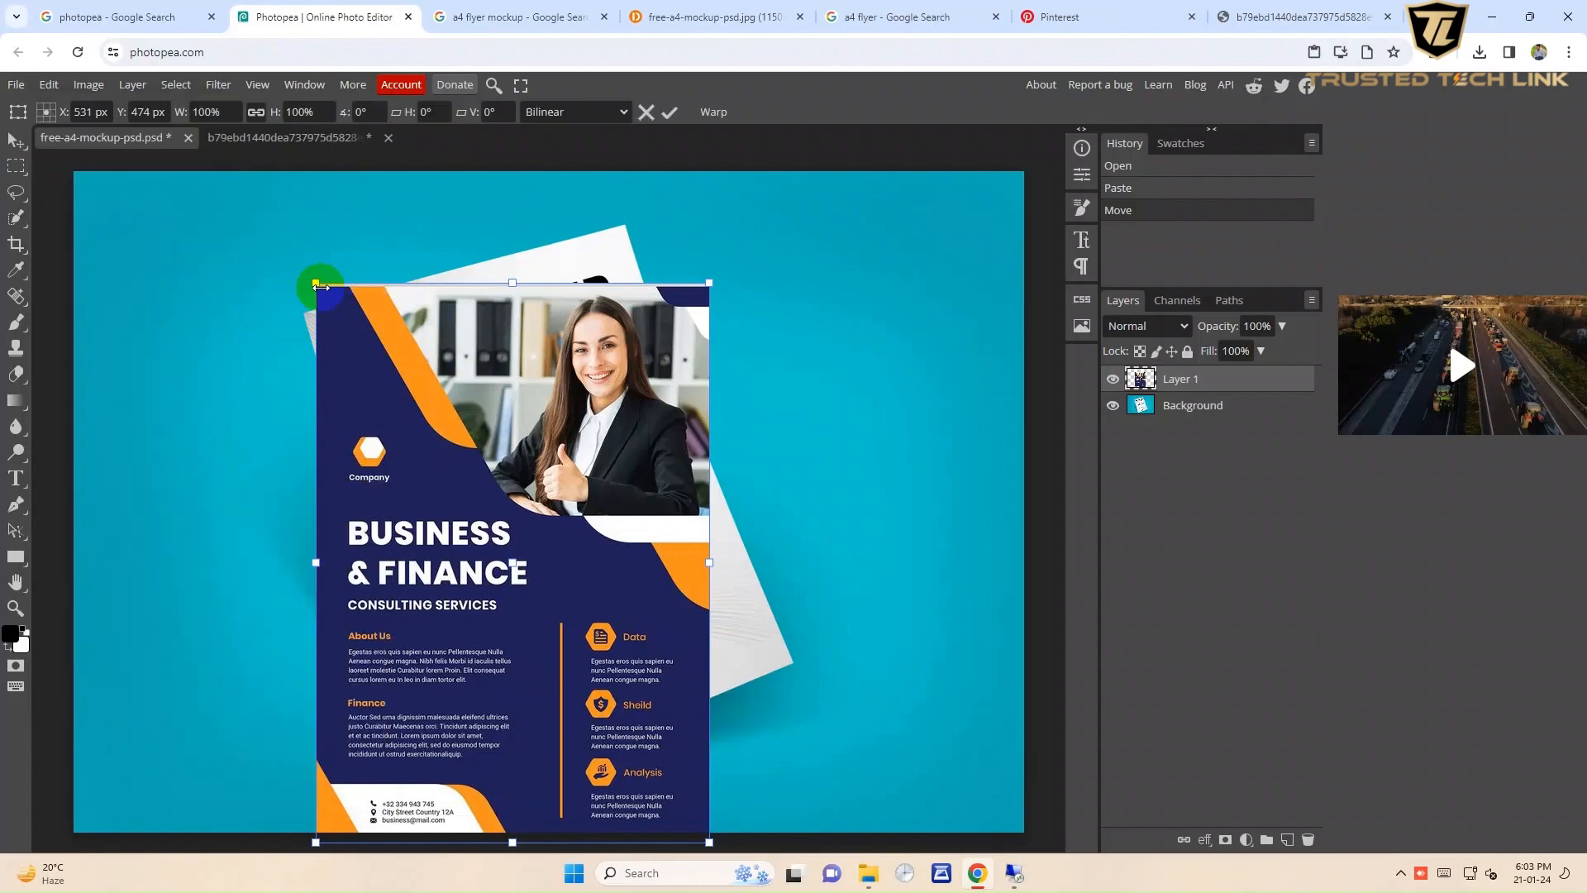
pyautogui.moveTo(315, 284); pyautogui.dragTo(357, 314)
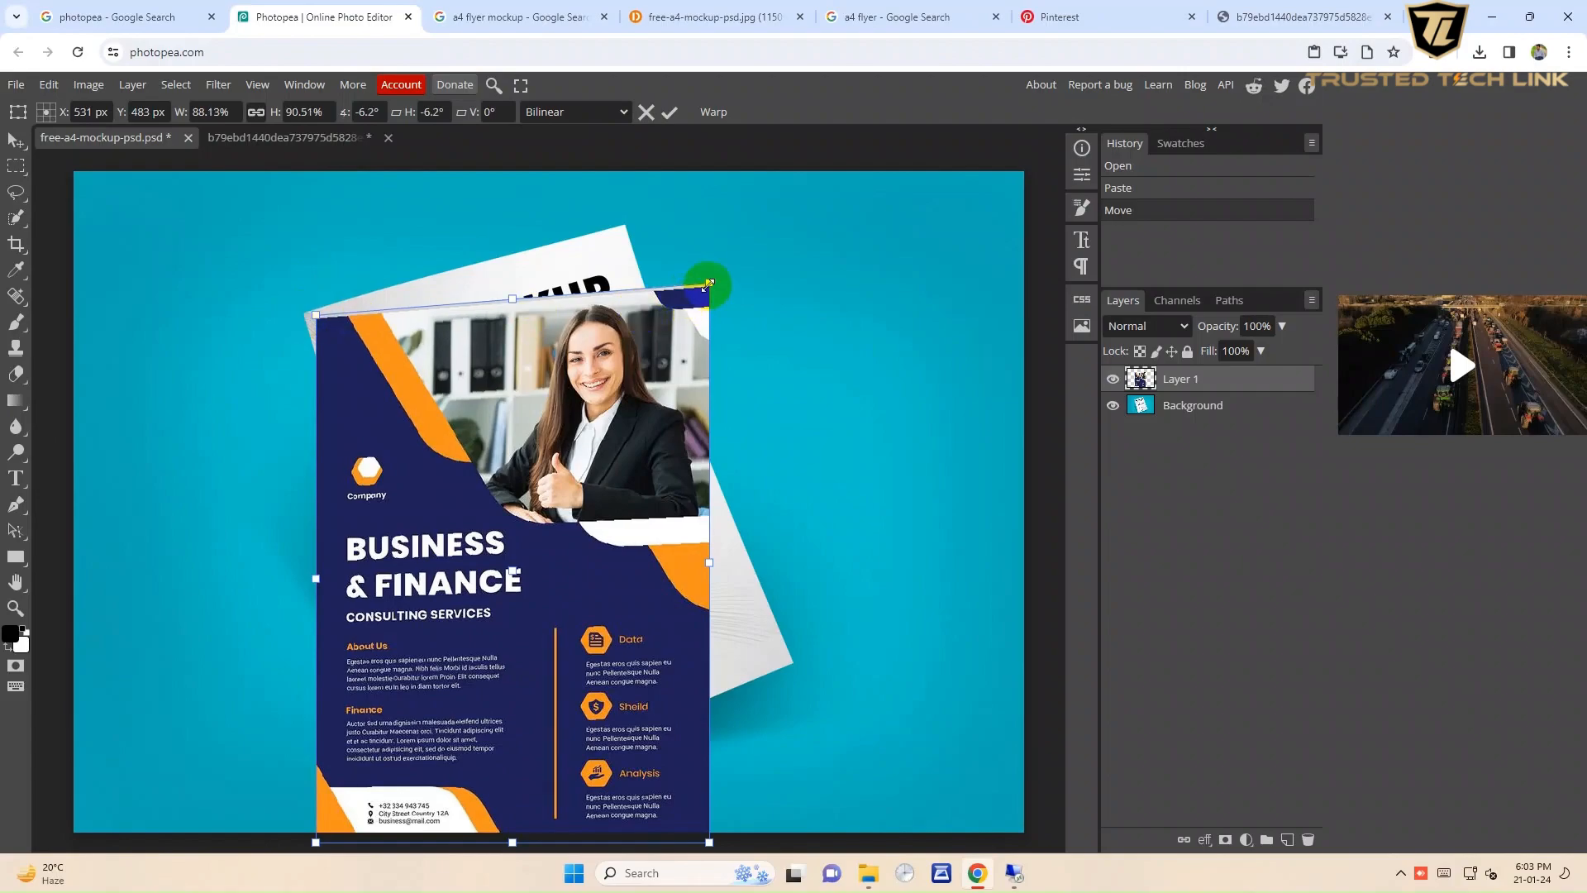
pyautogui.moveTo(708, 284); pyautogui.dragTo(621, 231)
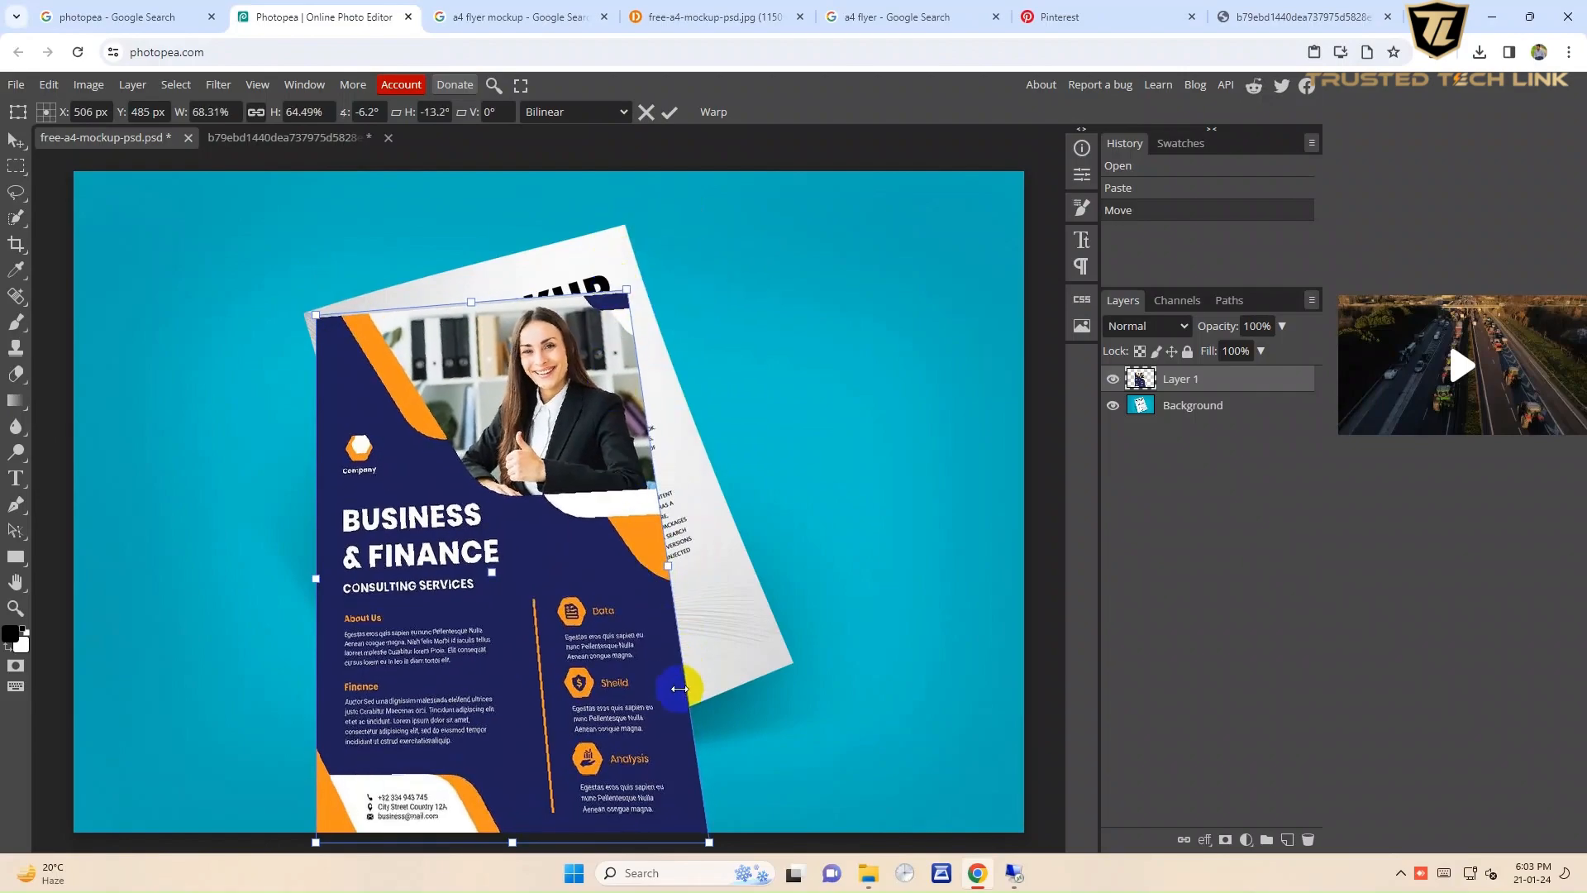
pyautogui.moveTo(708, 842); pyautogui.dragTo(752, 632)
pyautogui.moveTo(314, 840); pyautogui.dragTo(431, 779)
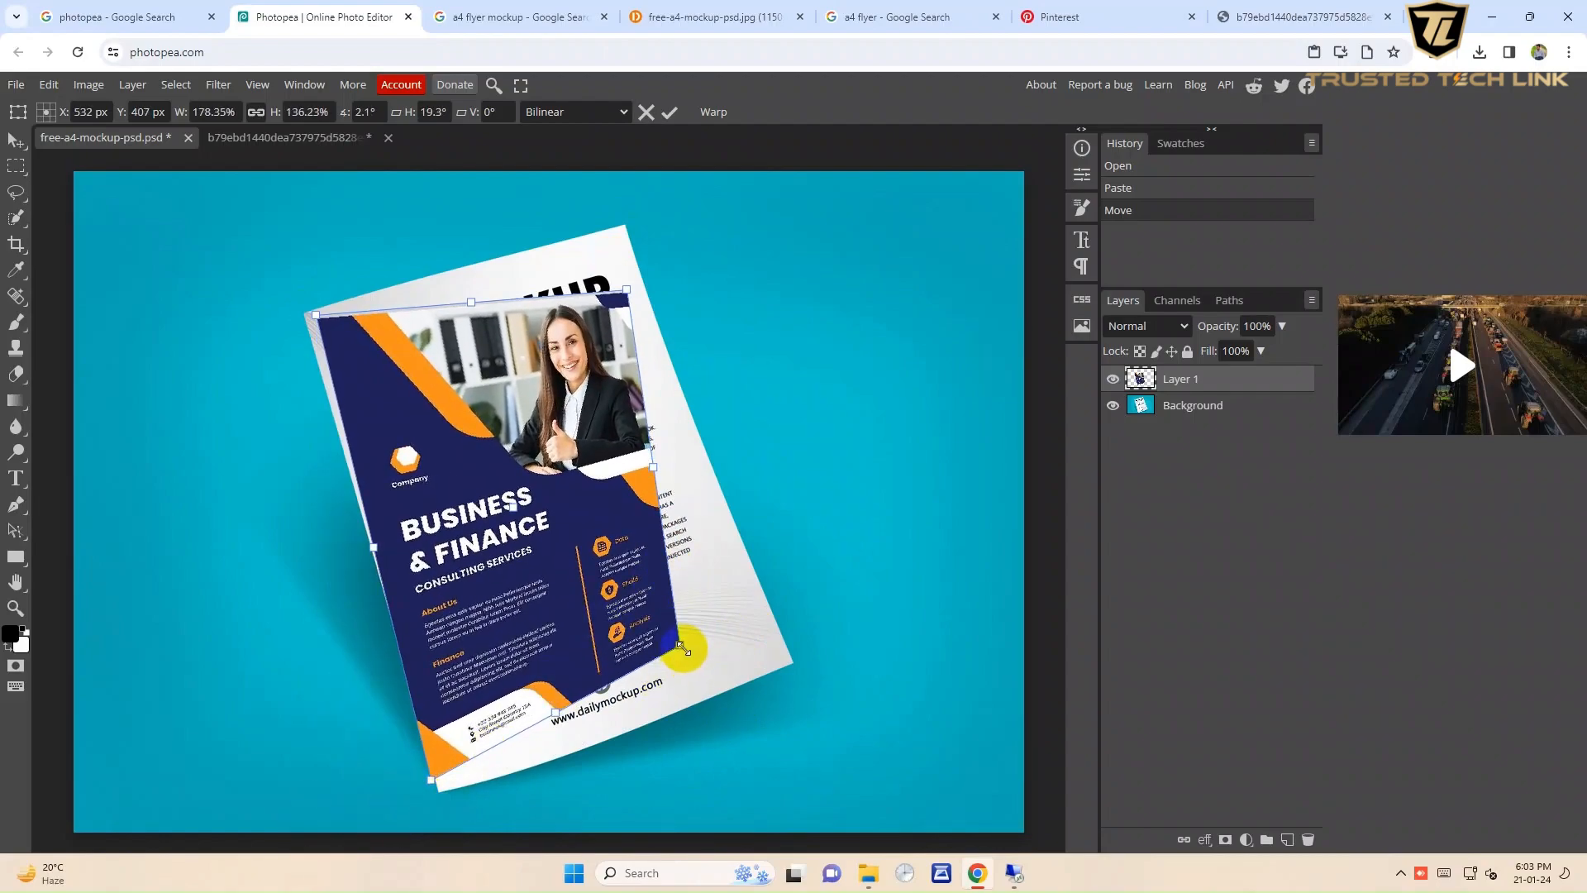
# Stretch the flyer's lower-right and upper-right corners out to the matching corners of the A4 sheet.
pyautogui.moveTo(683, 647); pyautogui.dragTo(775, 655)
pyautogui.moveTo(793, 671); pyautogui.dragTo(798, 679)
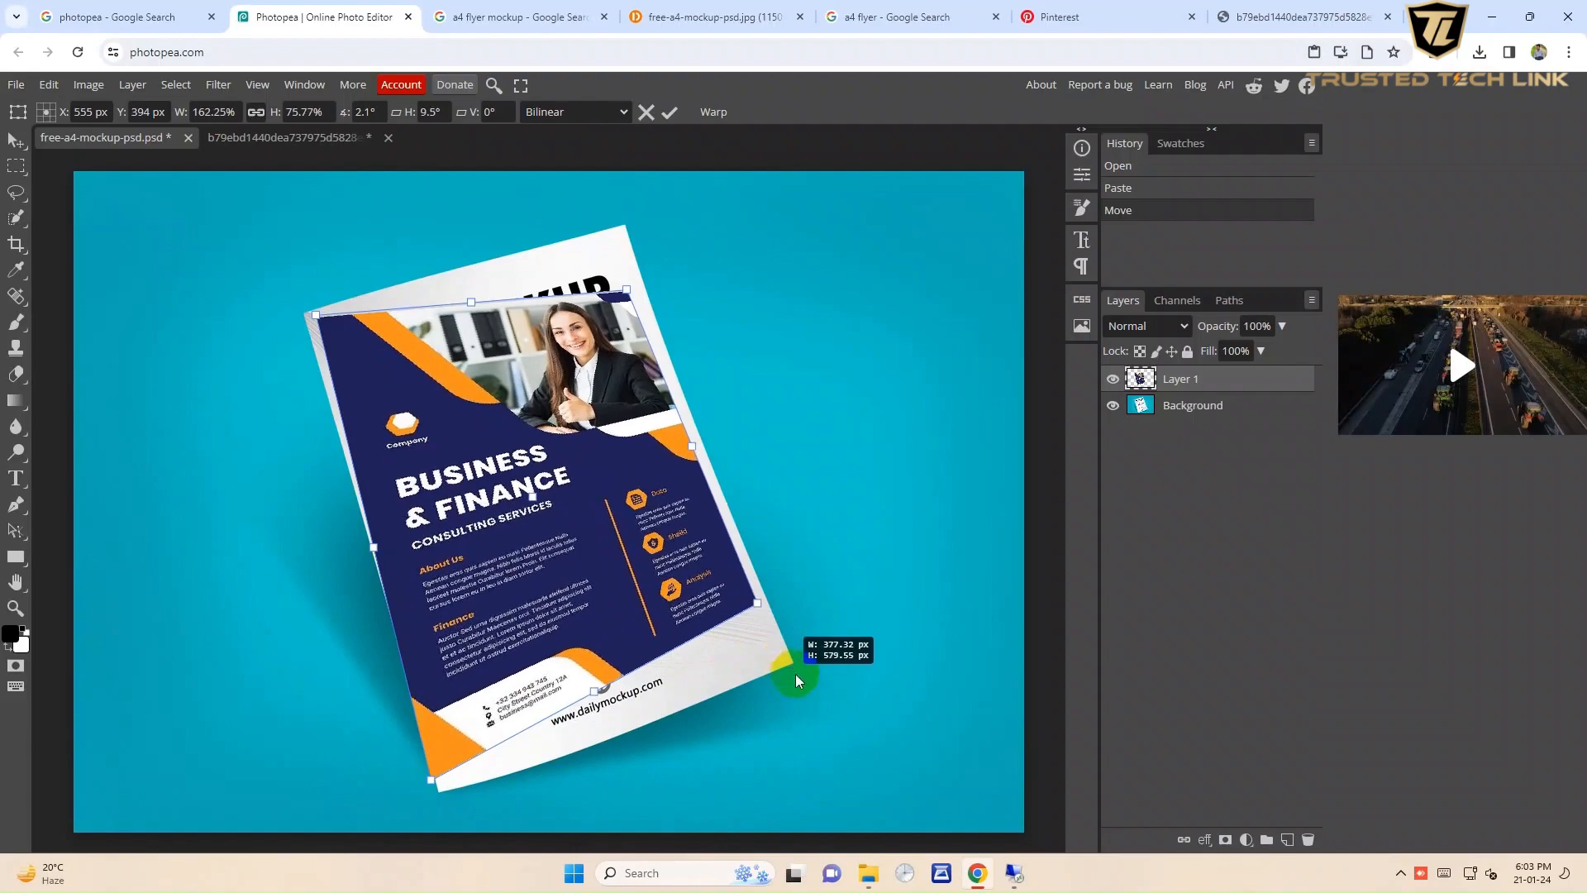
pyautogui.moveTo(629, 290); pyautogui.dragTo(605, 234)
pyautogui.moveTo(751, 607); pyautogui.dragTo(782, 663)
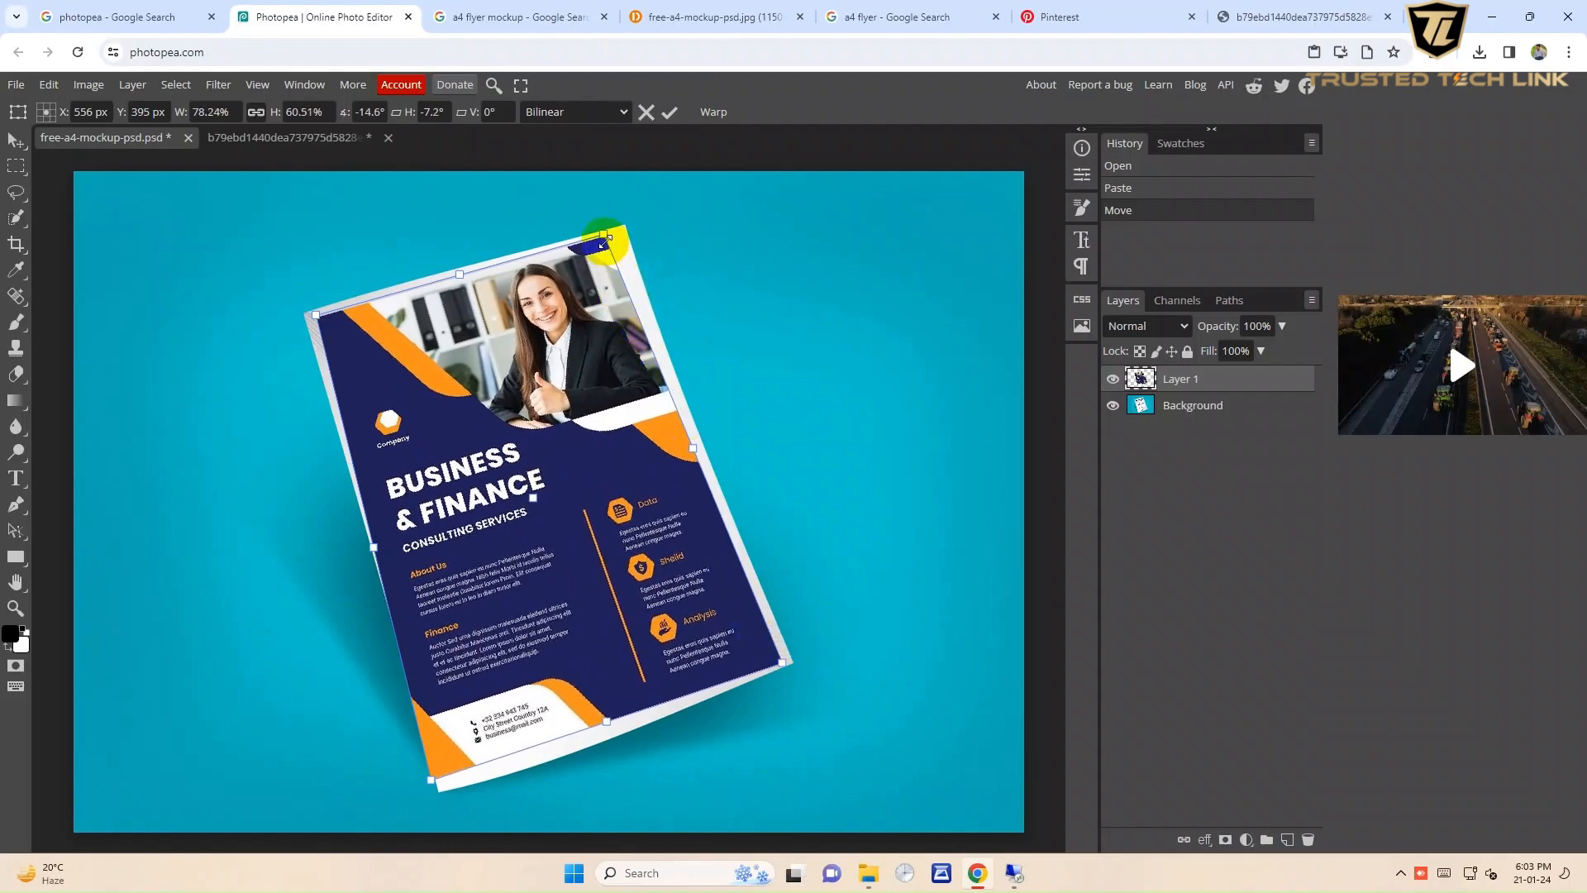
pyautogui.moveTo(604, 234); pyautogui.dragTo(628, 226)
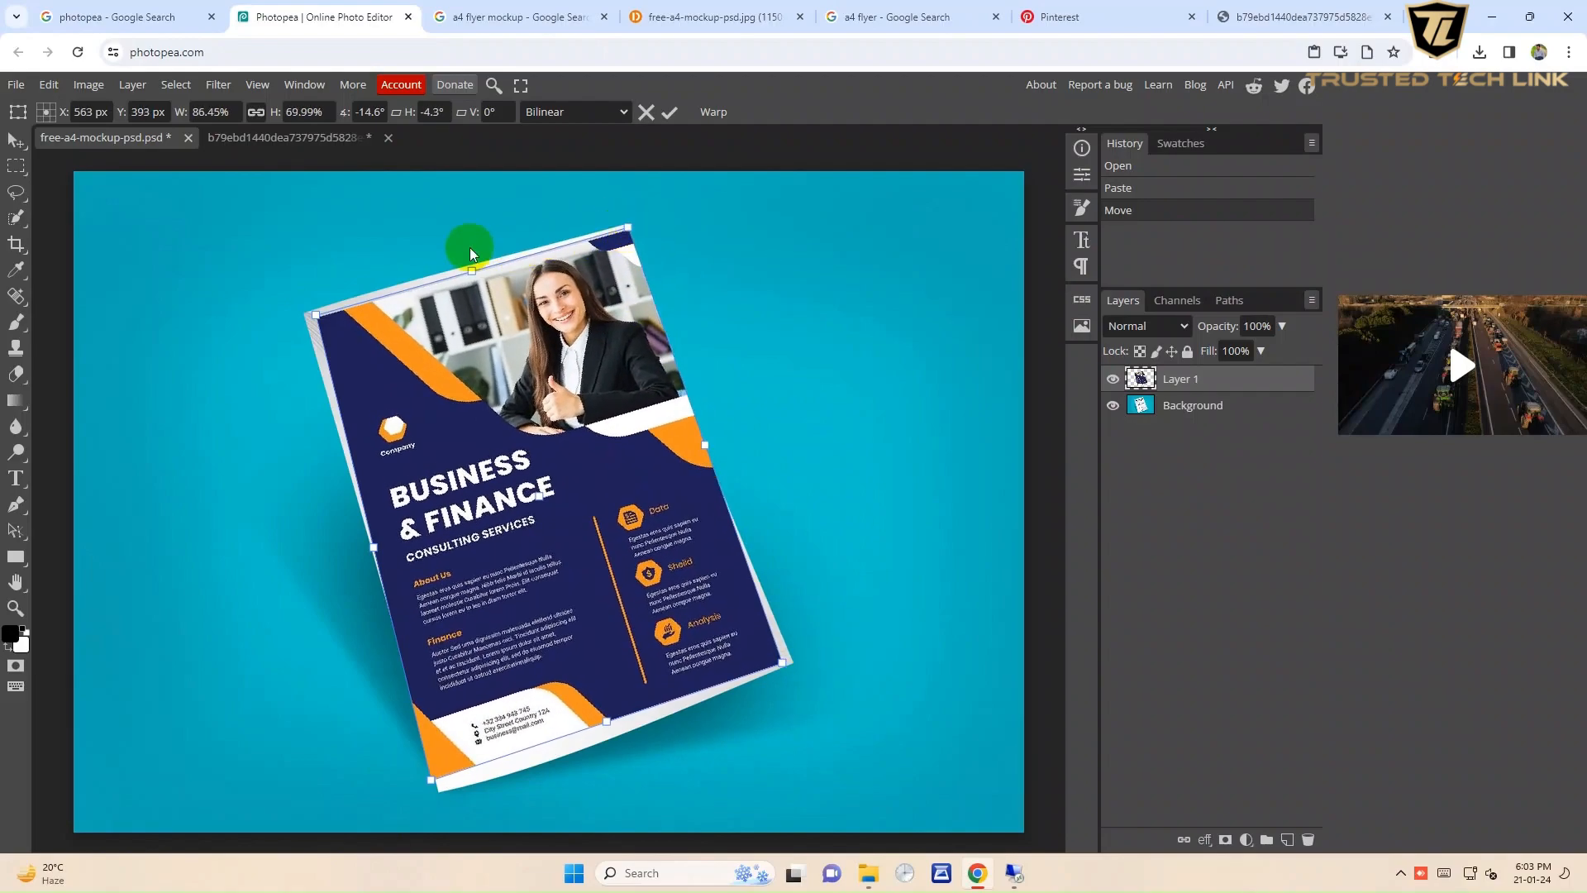
# Fine-tune all four skewed flyer corners so they sit on the corners of the A4 sheet.
pyautogui.moveTo(316, 312); pyautogui.dragTo(302, 308)
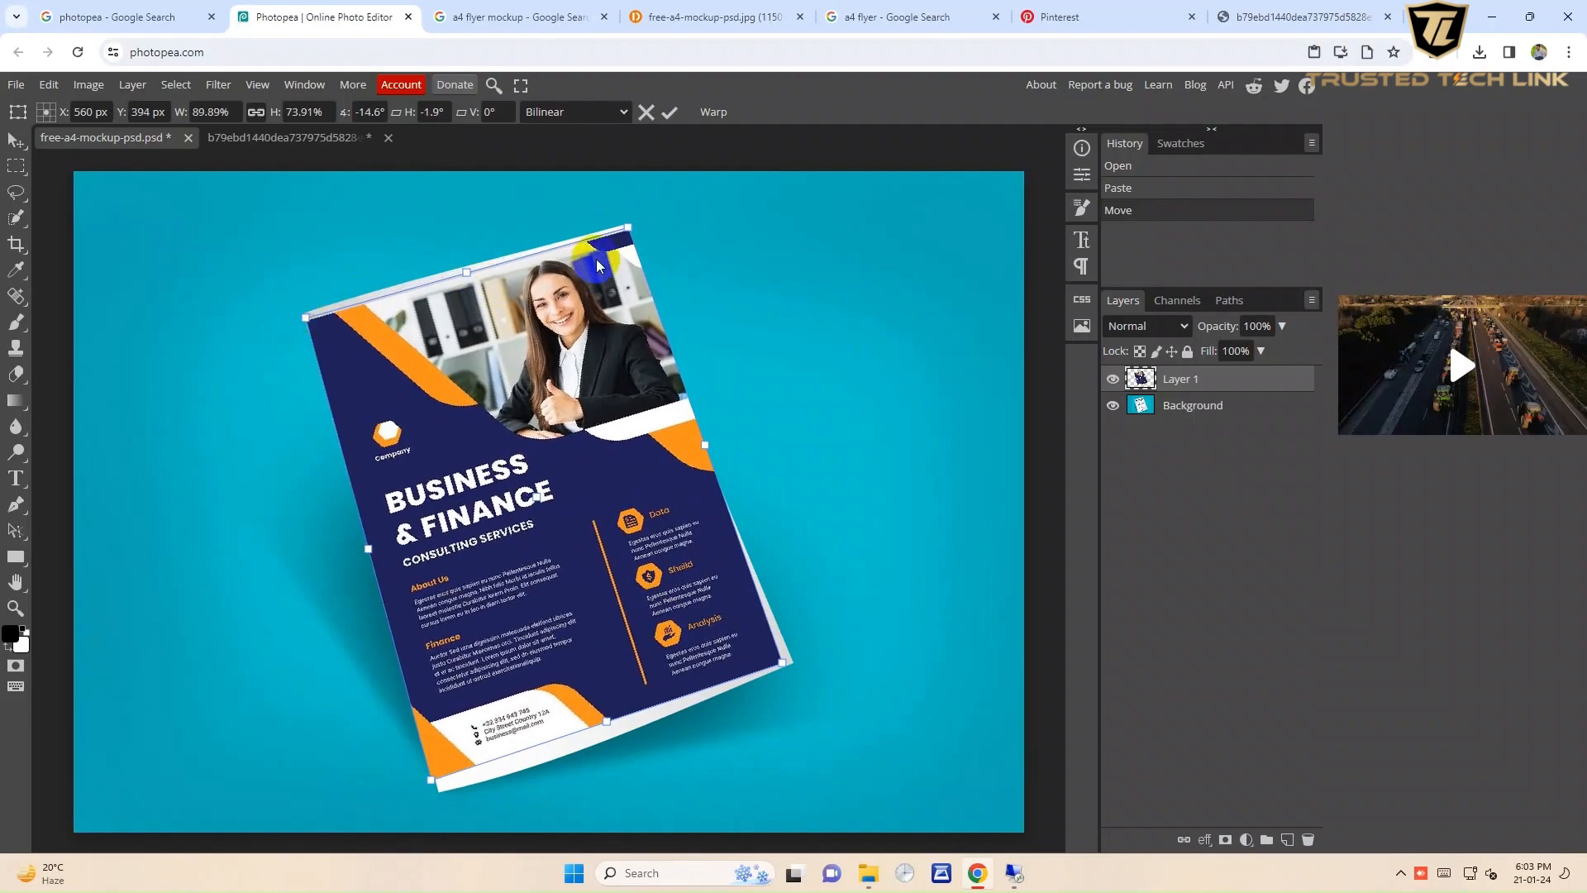
pyautogui.moveTo(429, 778); pyautogui.dragTo(443, 792)
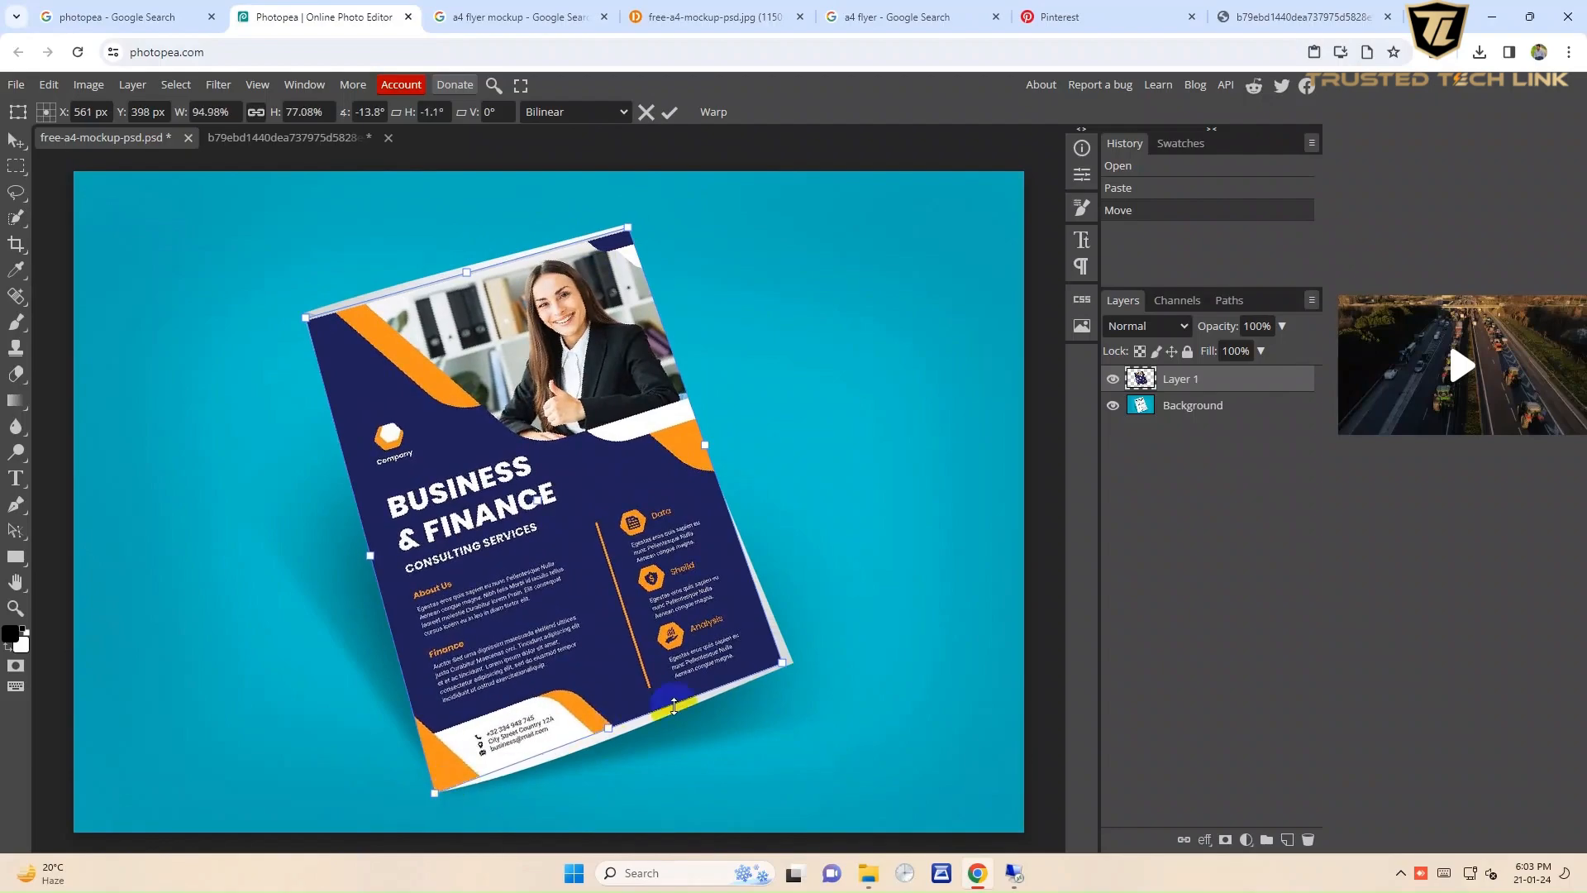
pyautogui.moveTo(782, 661); pyautogui.dragTo(794, 659)
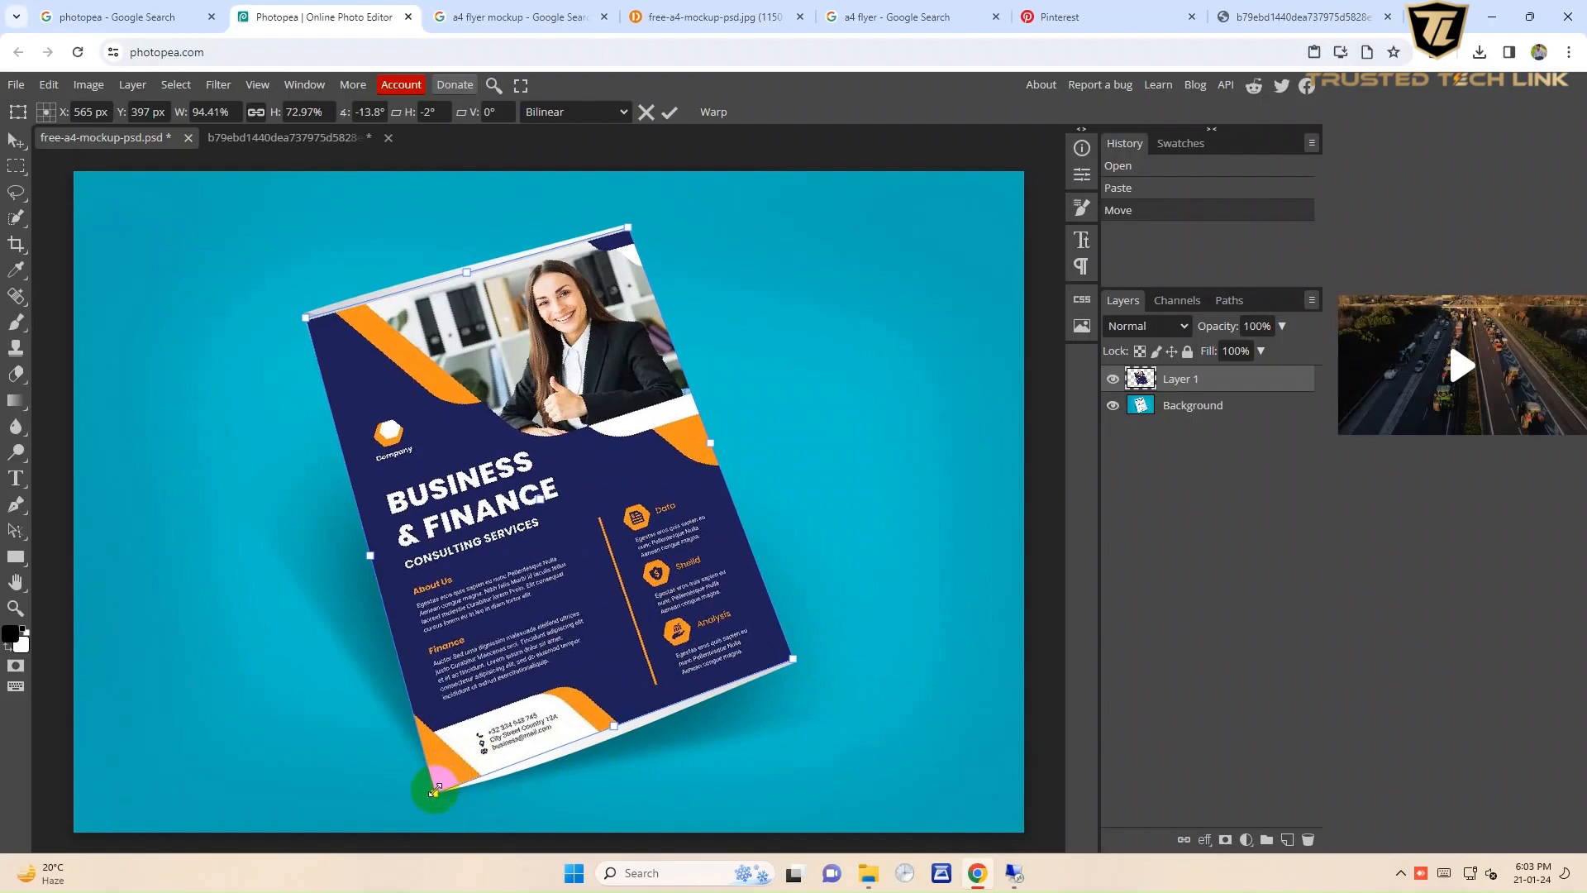
pyautogui.moveTo(434, 792); pyautogui.dragTo(443, 794)
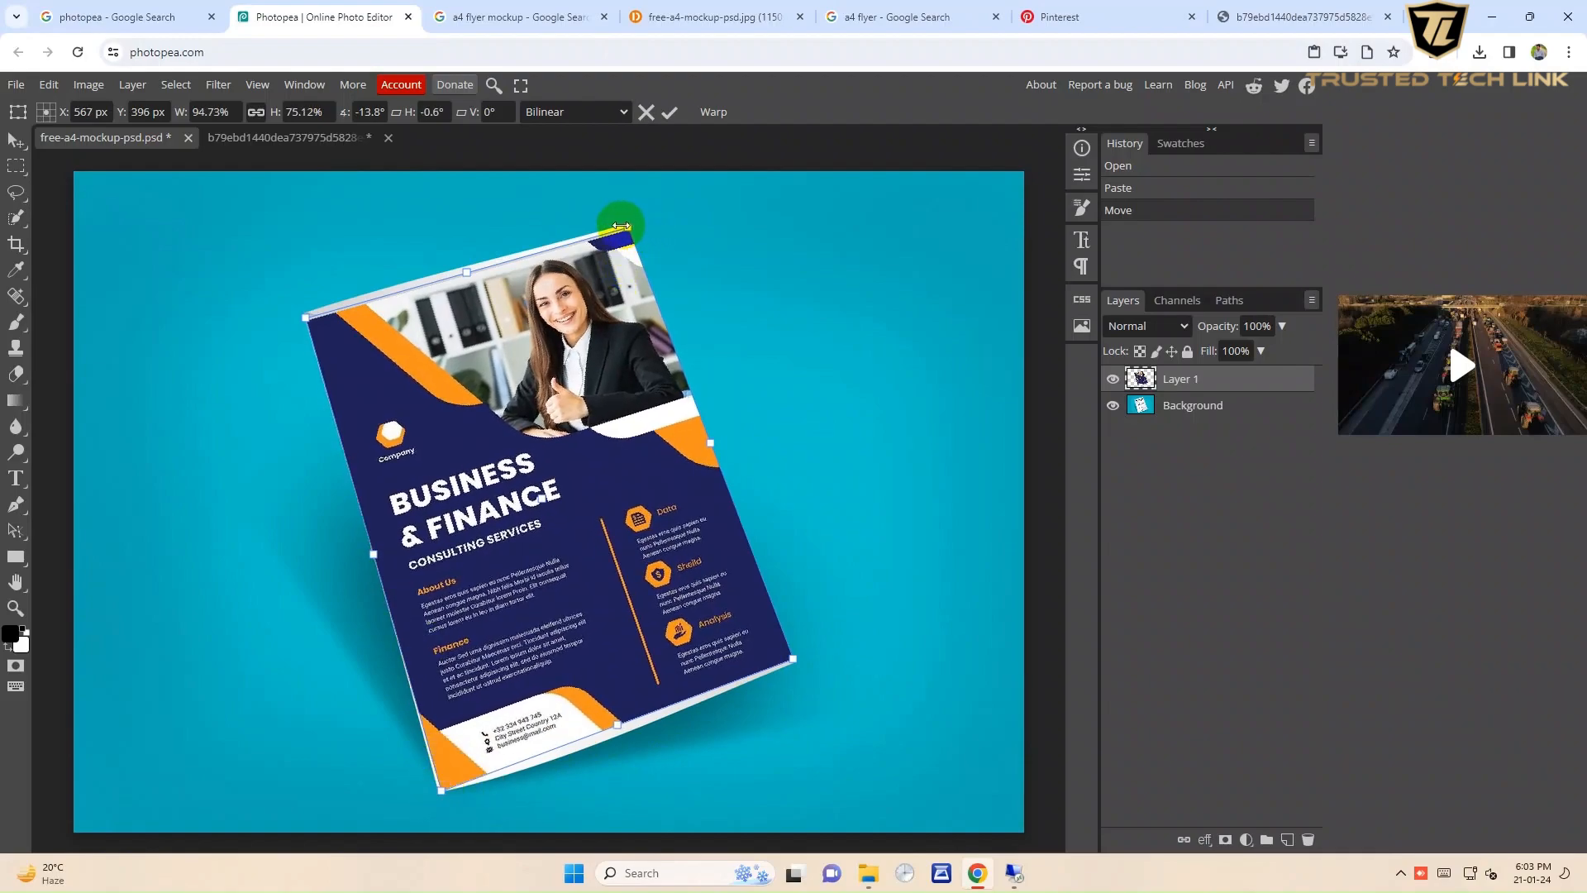
pyautogui.moveTo(629, 224); pyautogui.dragTo(625, 222)
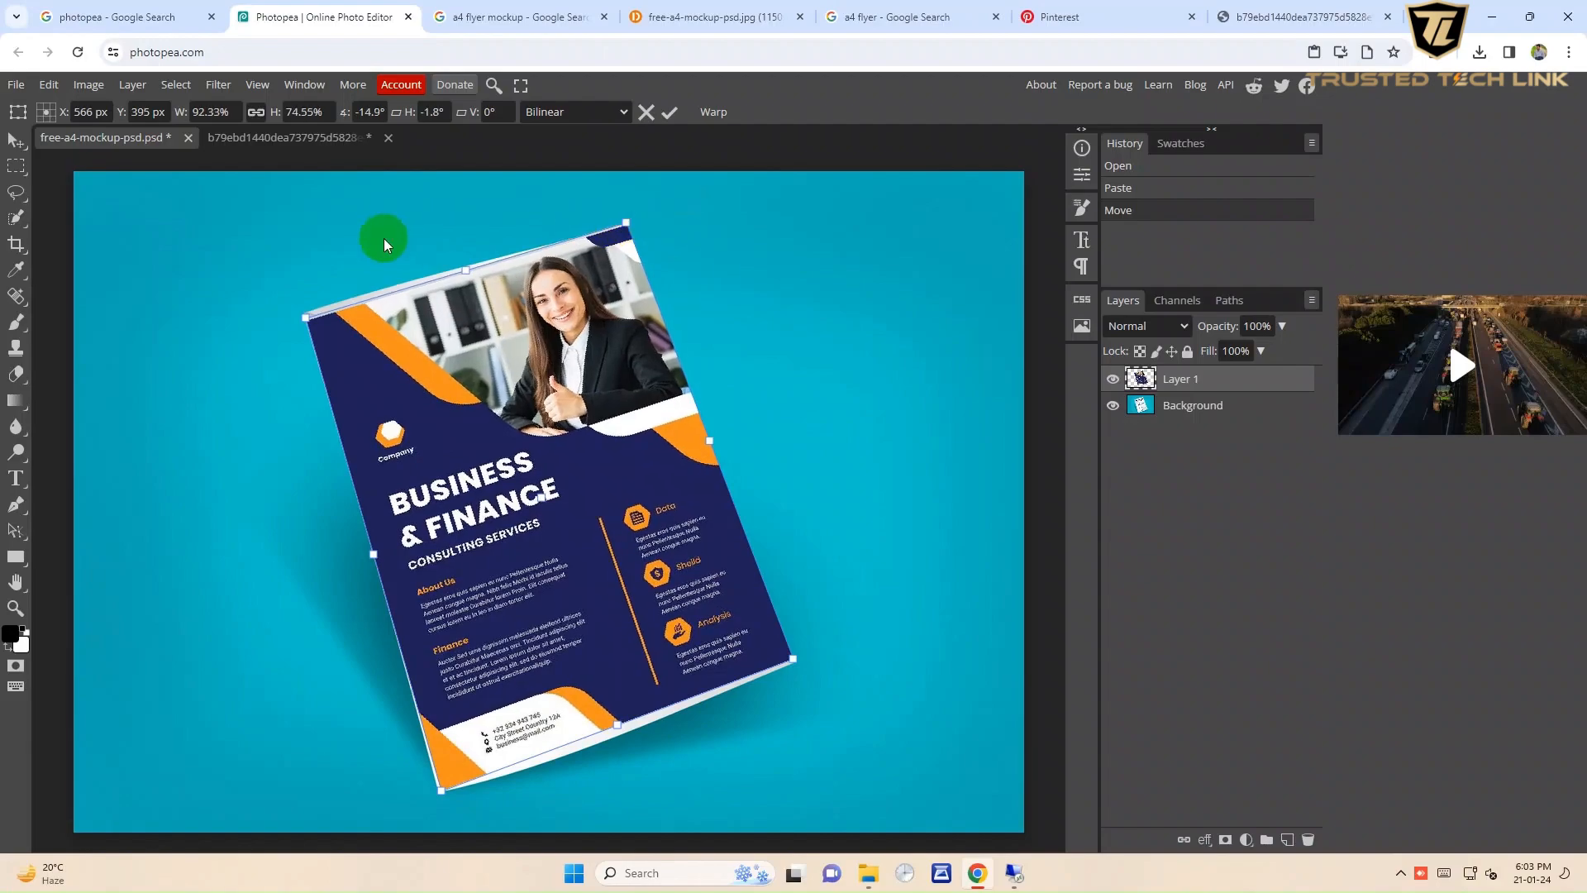
pyautogui.moveTo(301, 316); pyautogui.dragTo(305, 312)
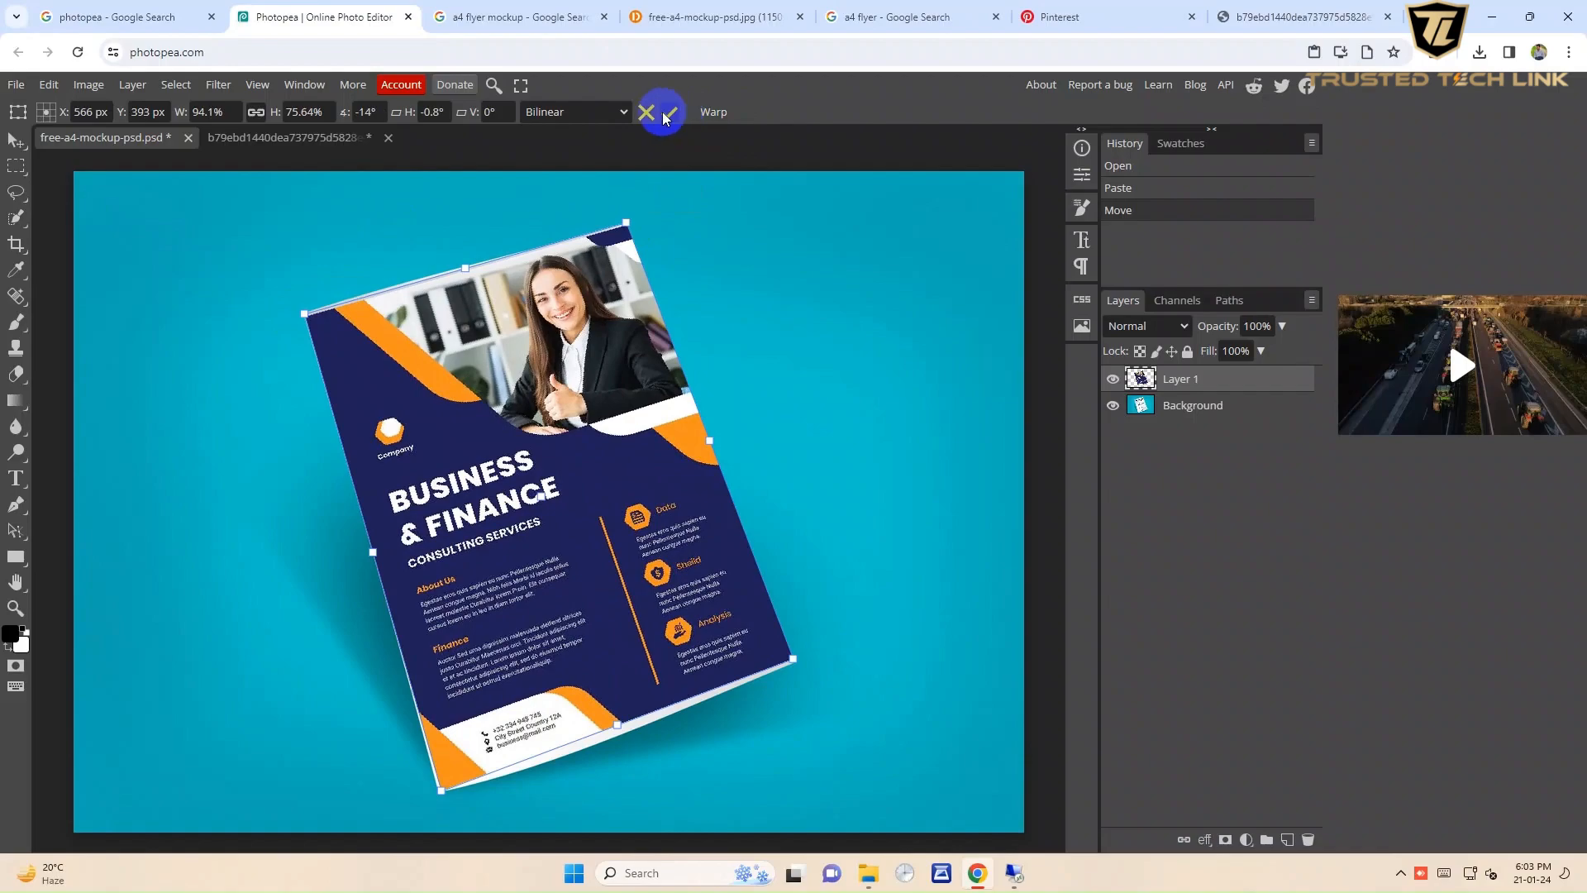
# Switch the transform to Warp and bend the flyer's right side, bottom edge and lower-left corner to cover the curved sheet.
pyautogui.click(709, 112)
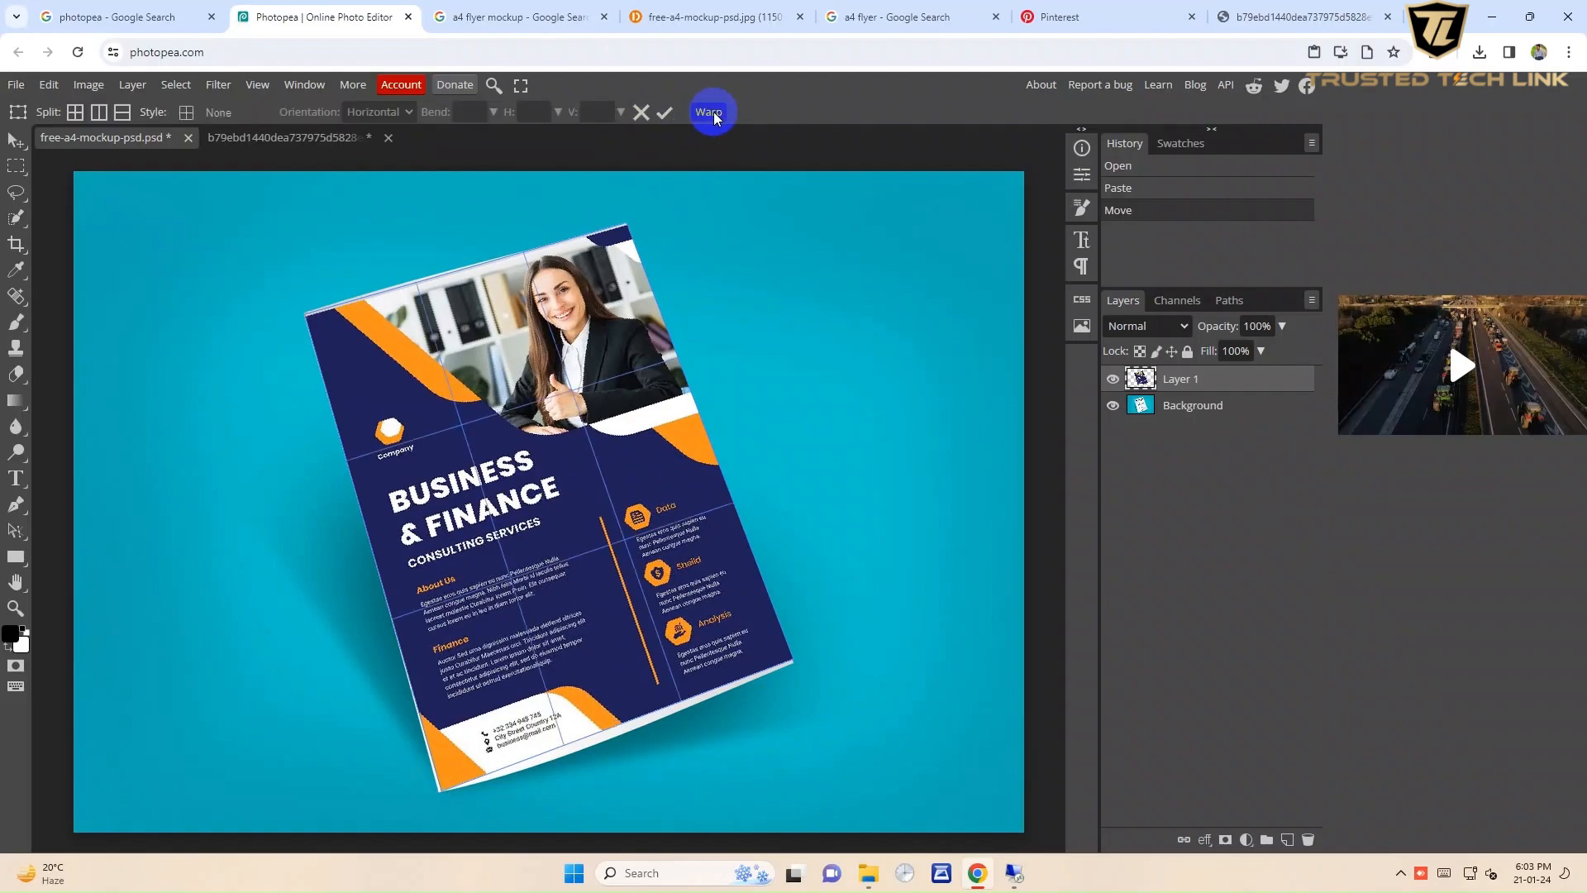
pyautogui.moveTo(693, 425); pyautogui.dragTo(688, 430)
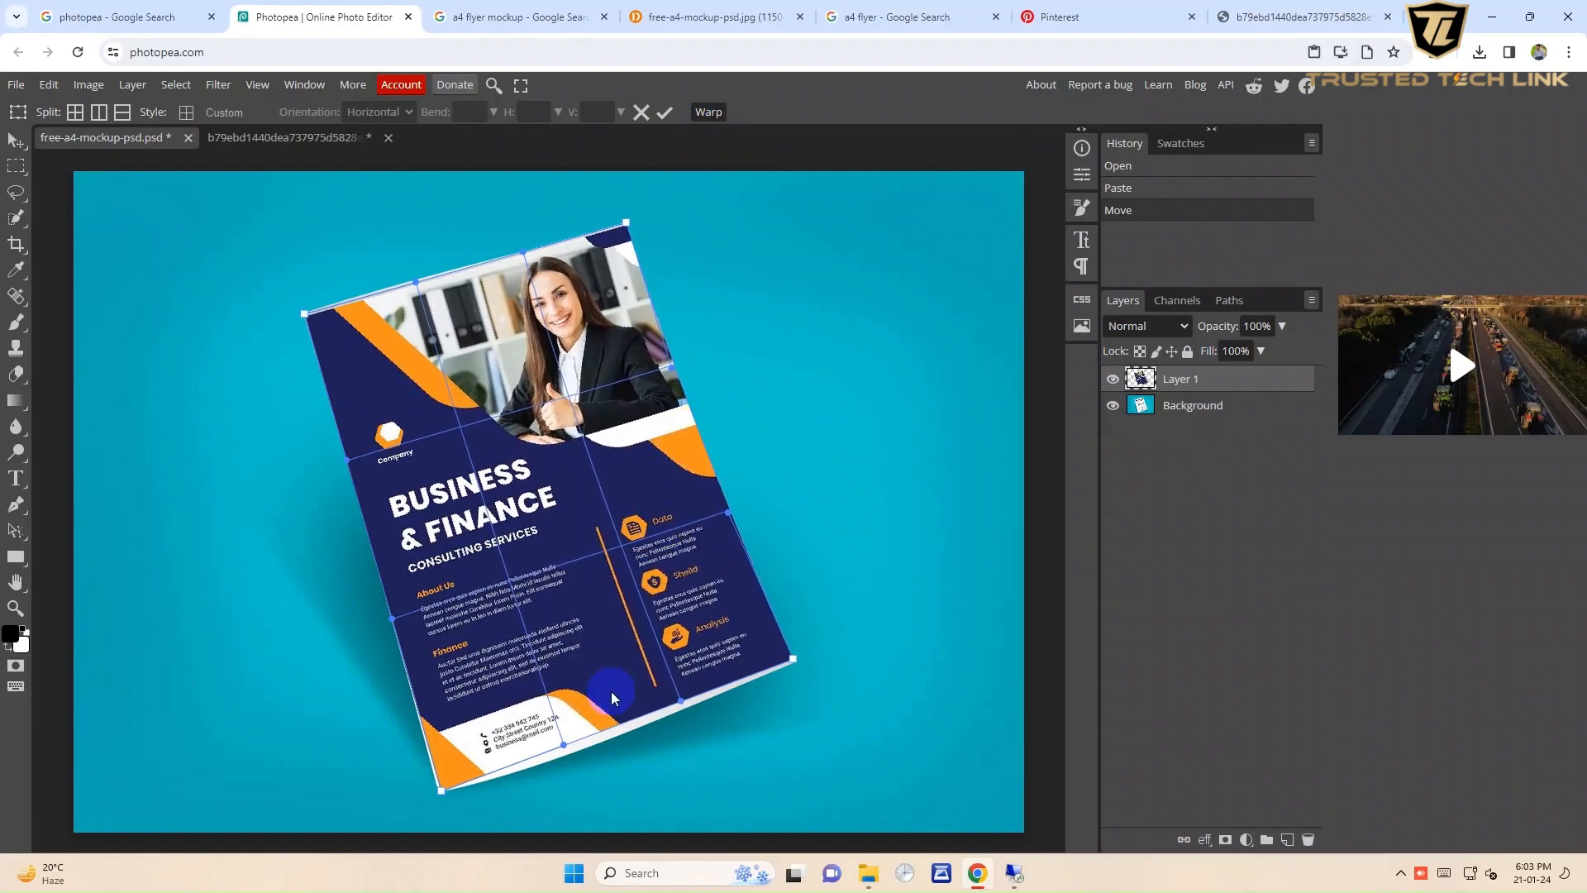
pyautogui.moveTo(618, 718); pyautogui.dragTo(624, 718)
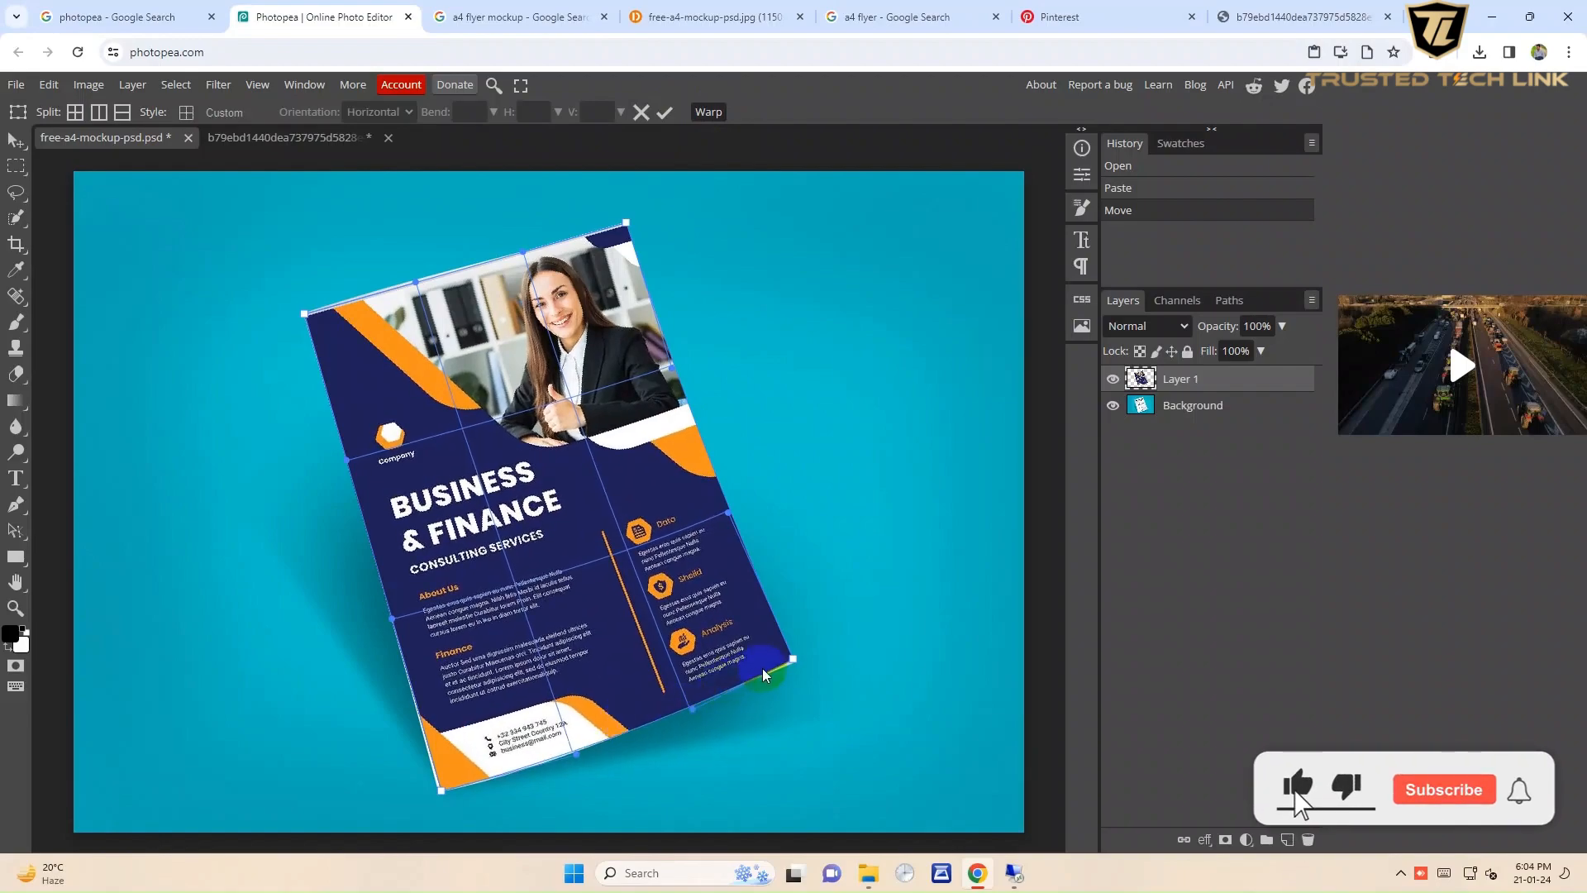
pyautogui.moveTo(478, 755); pyautogui.dragTo(445, 756)
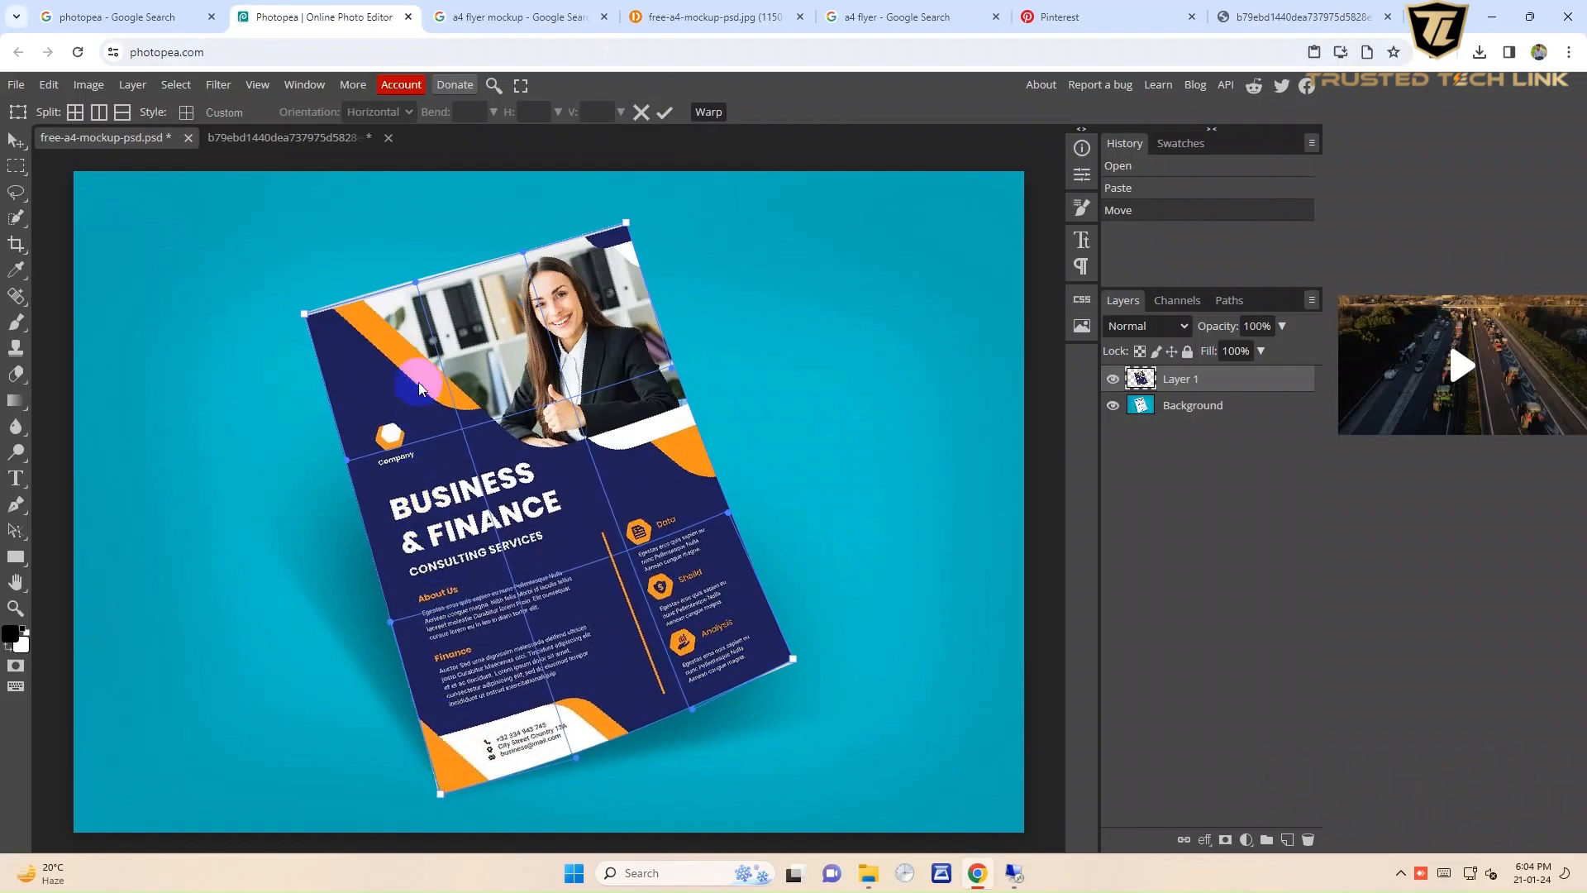
# Warp the flyer's top edge, upper-left corner and left side to match the sheet, and apply the transform.
pyautogui.moveTo(476, 328); pyautogui.dragTo(477, 324)
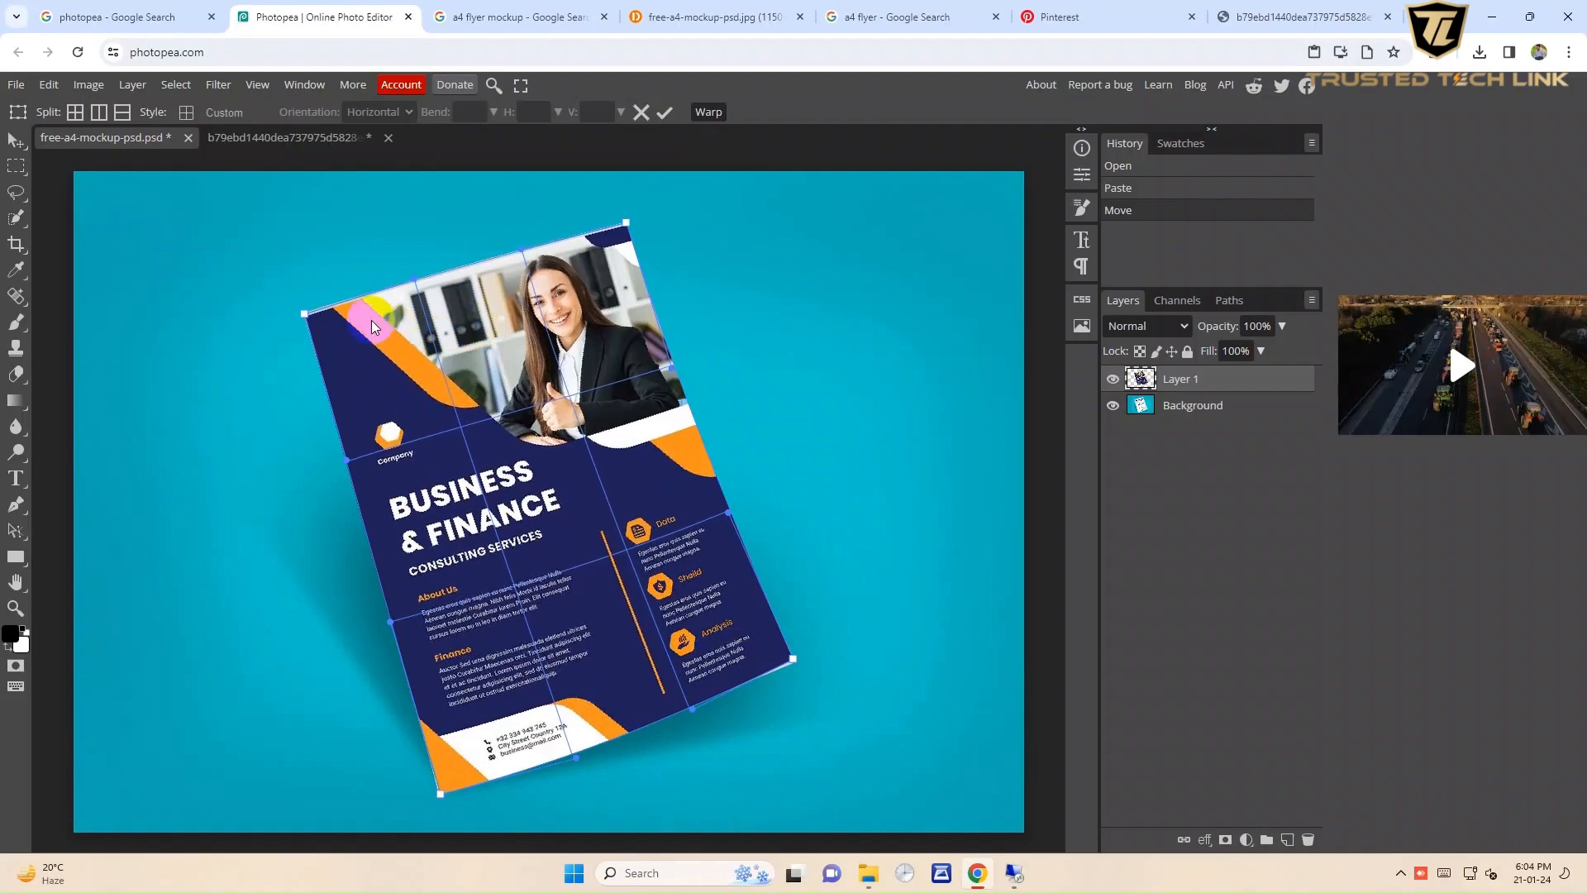
pyautogui.moveTo(351, 320); pyautogui.dragTo(350, 319)
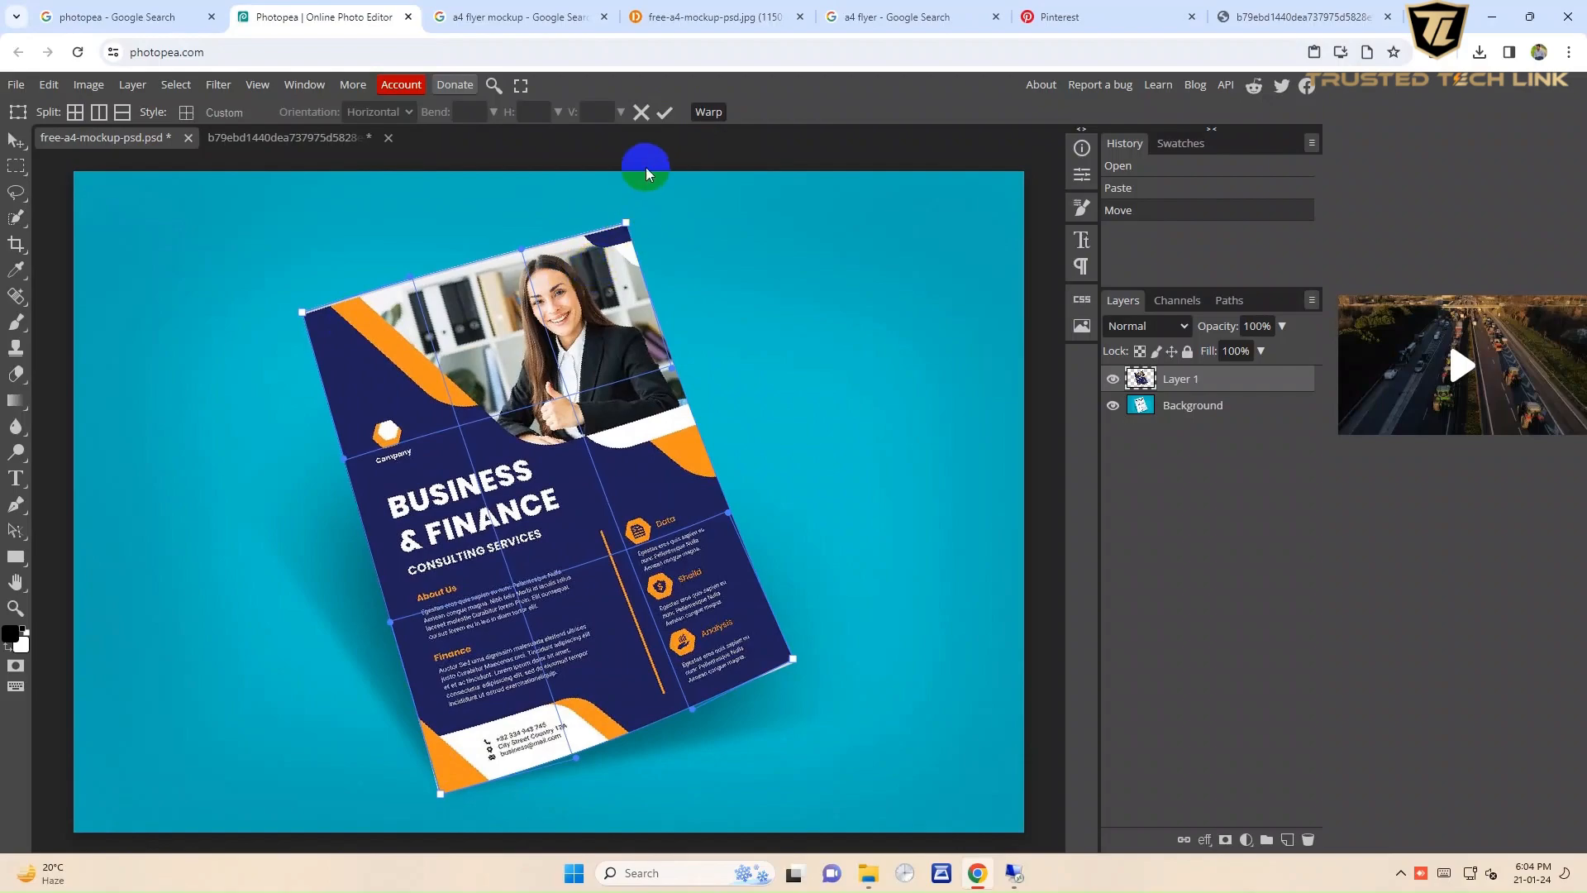
pyautogui.moveTo(431, 501); pyautogui.dragTo(438, 504)
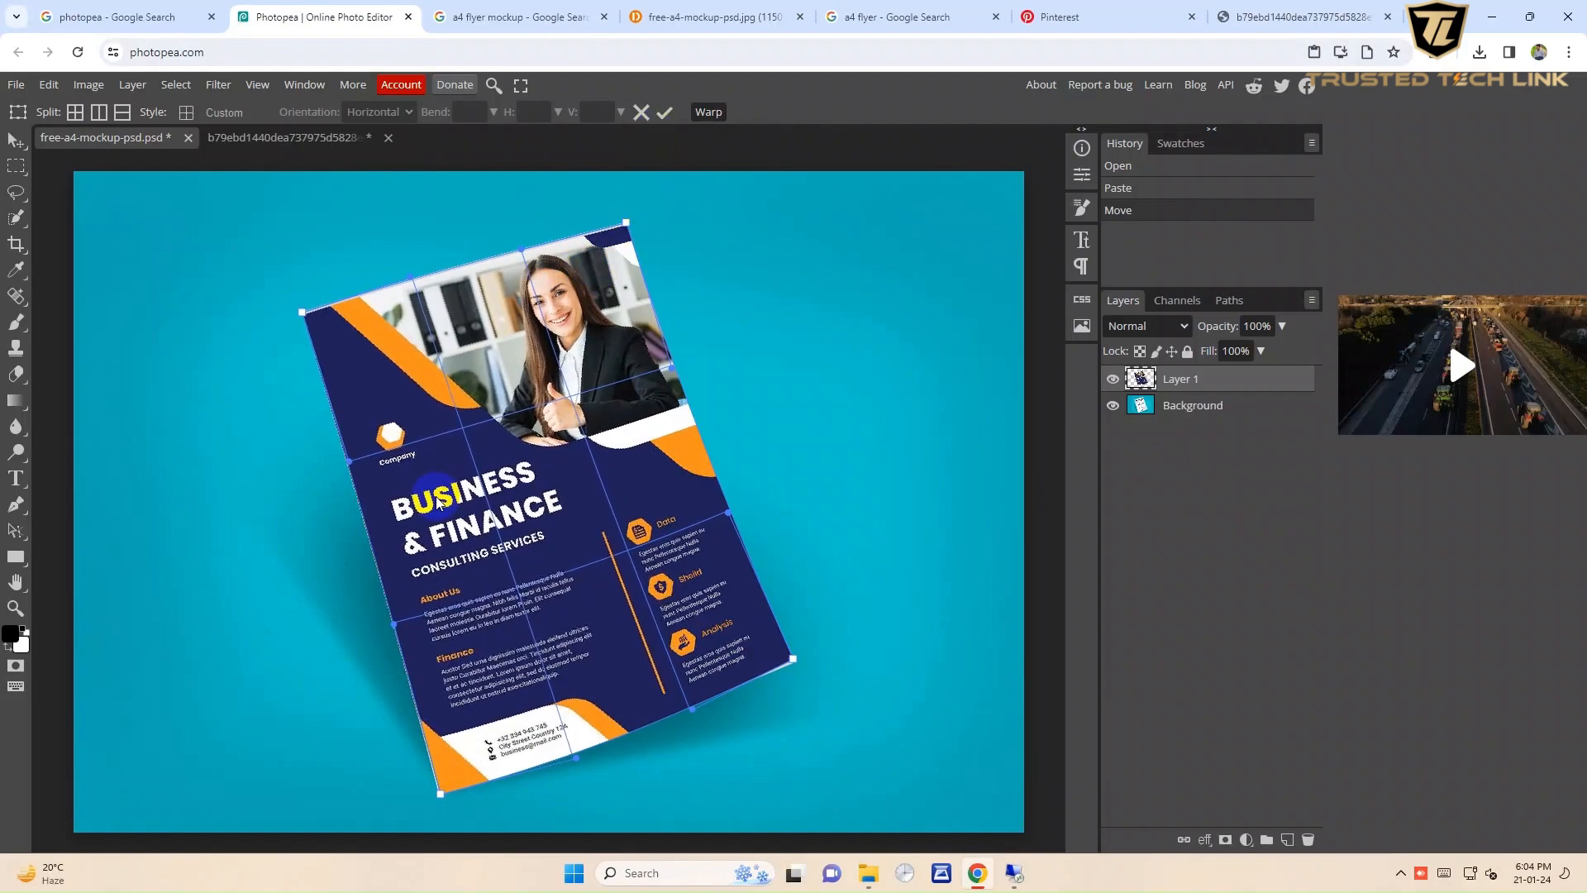
pyautogui.click(666, 115)
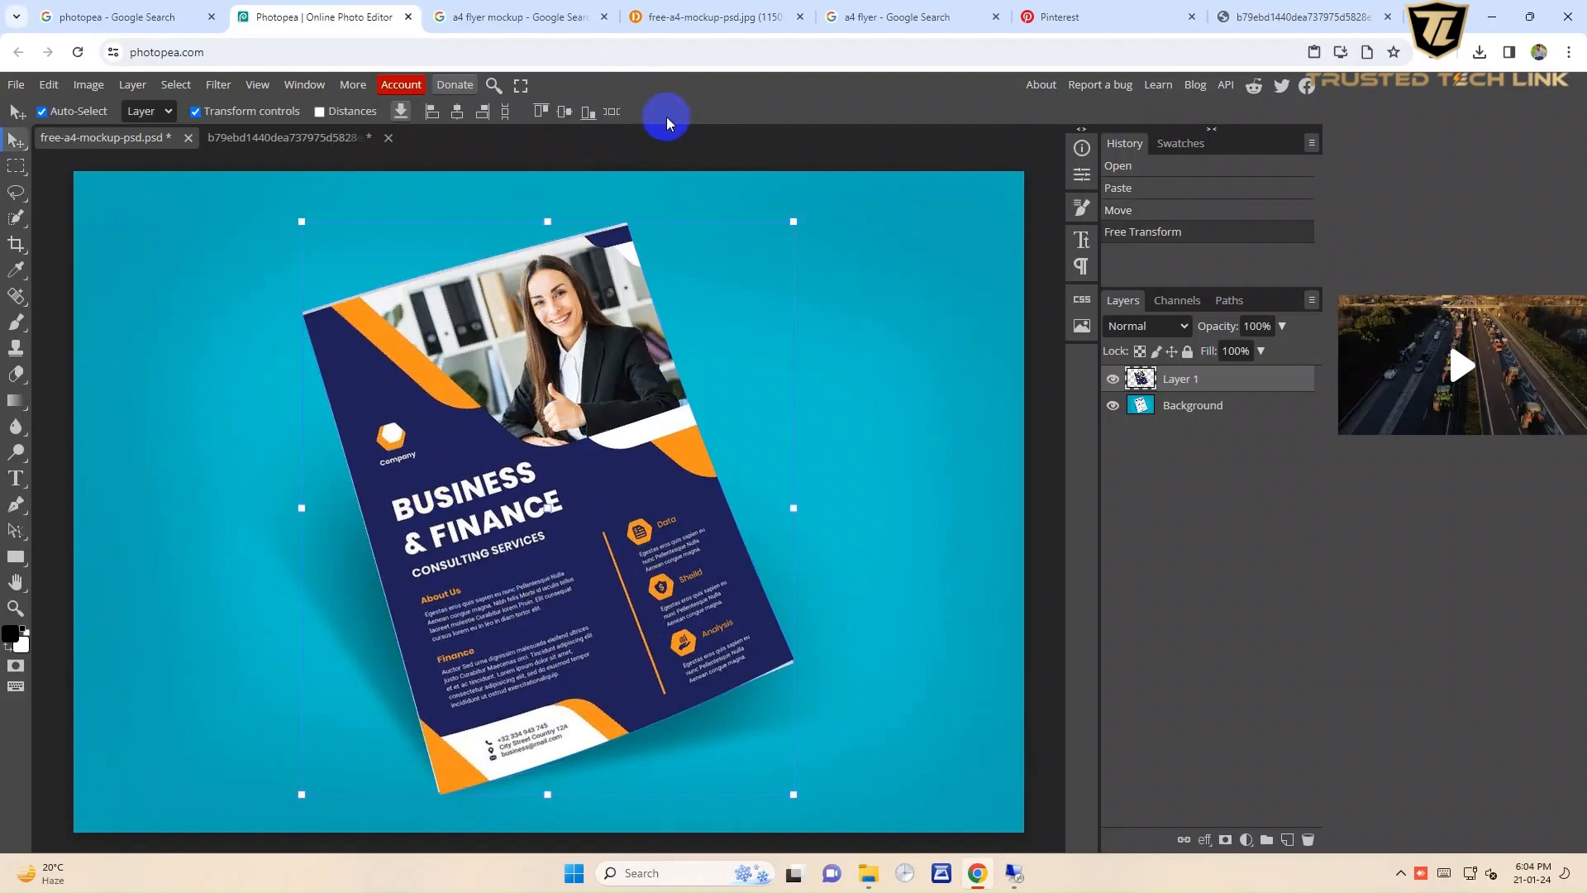